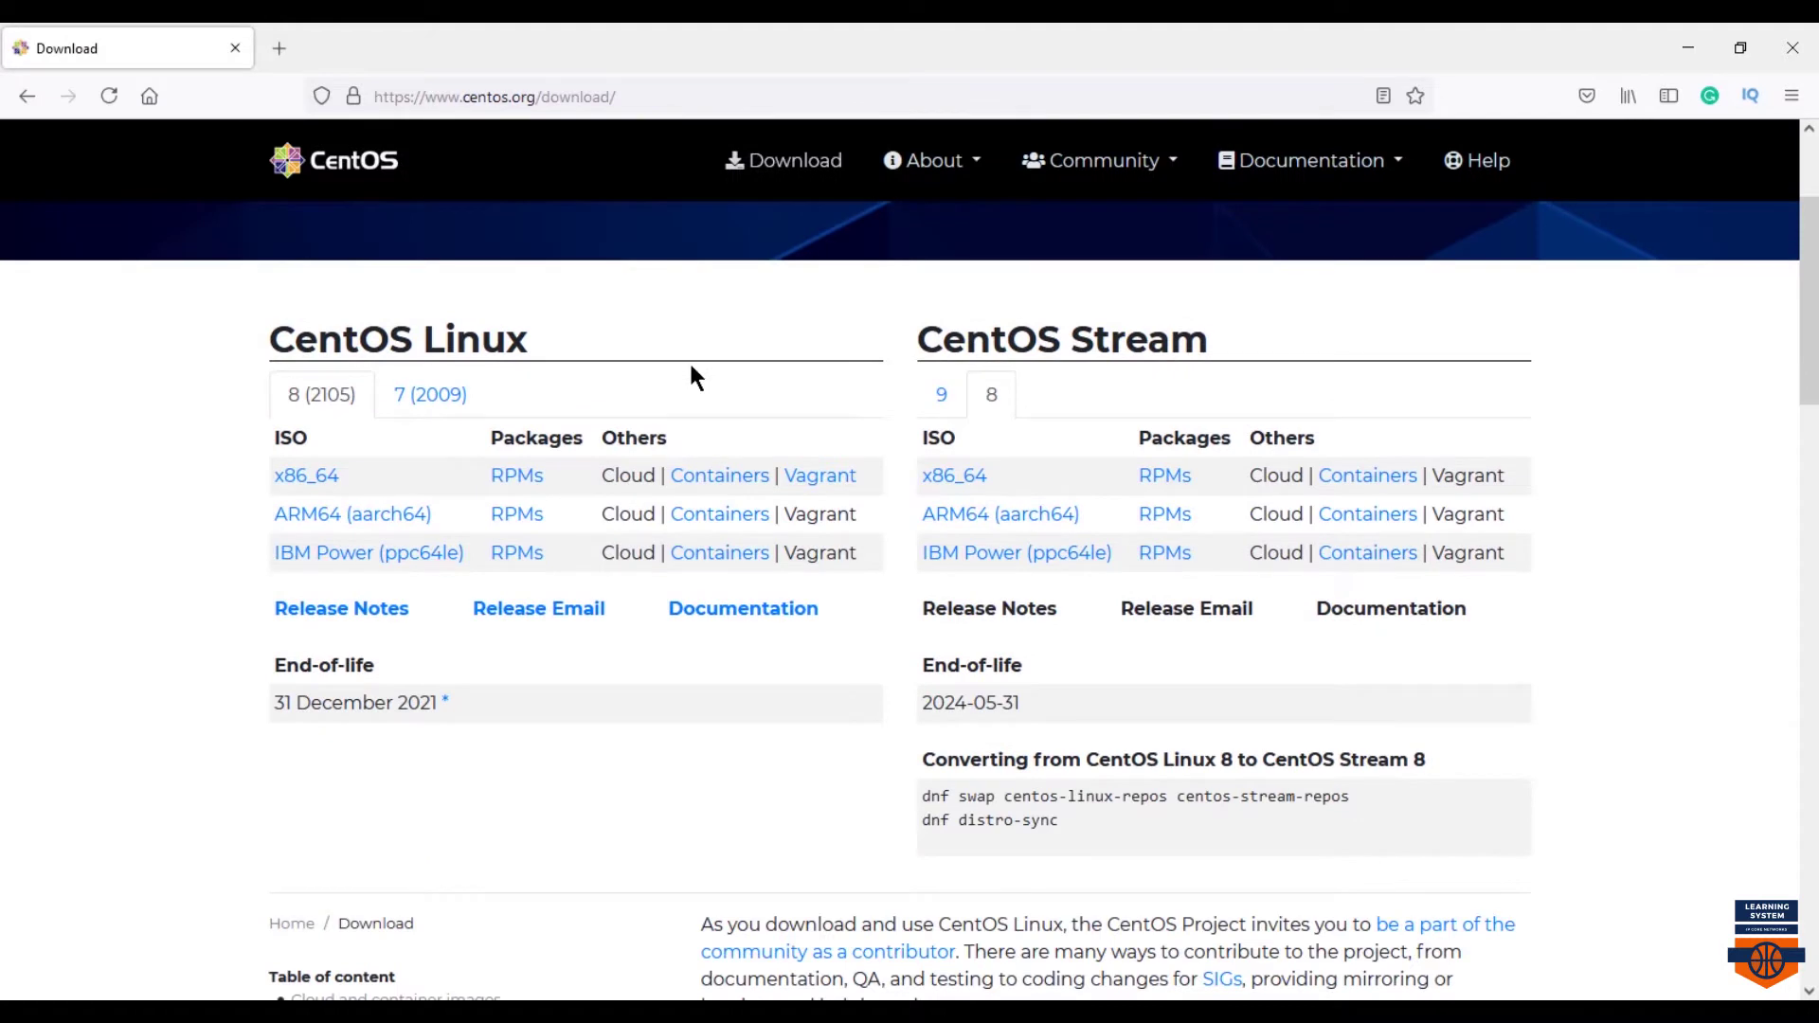
- Switch the CentOS download page to the 7 (2009) tab and compare its end-of-life date with 8
drag(243, 361, 371, 412)
drag(249, 643, 504, 723)
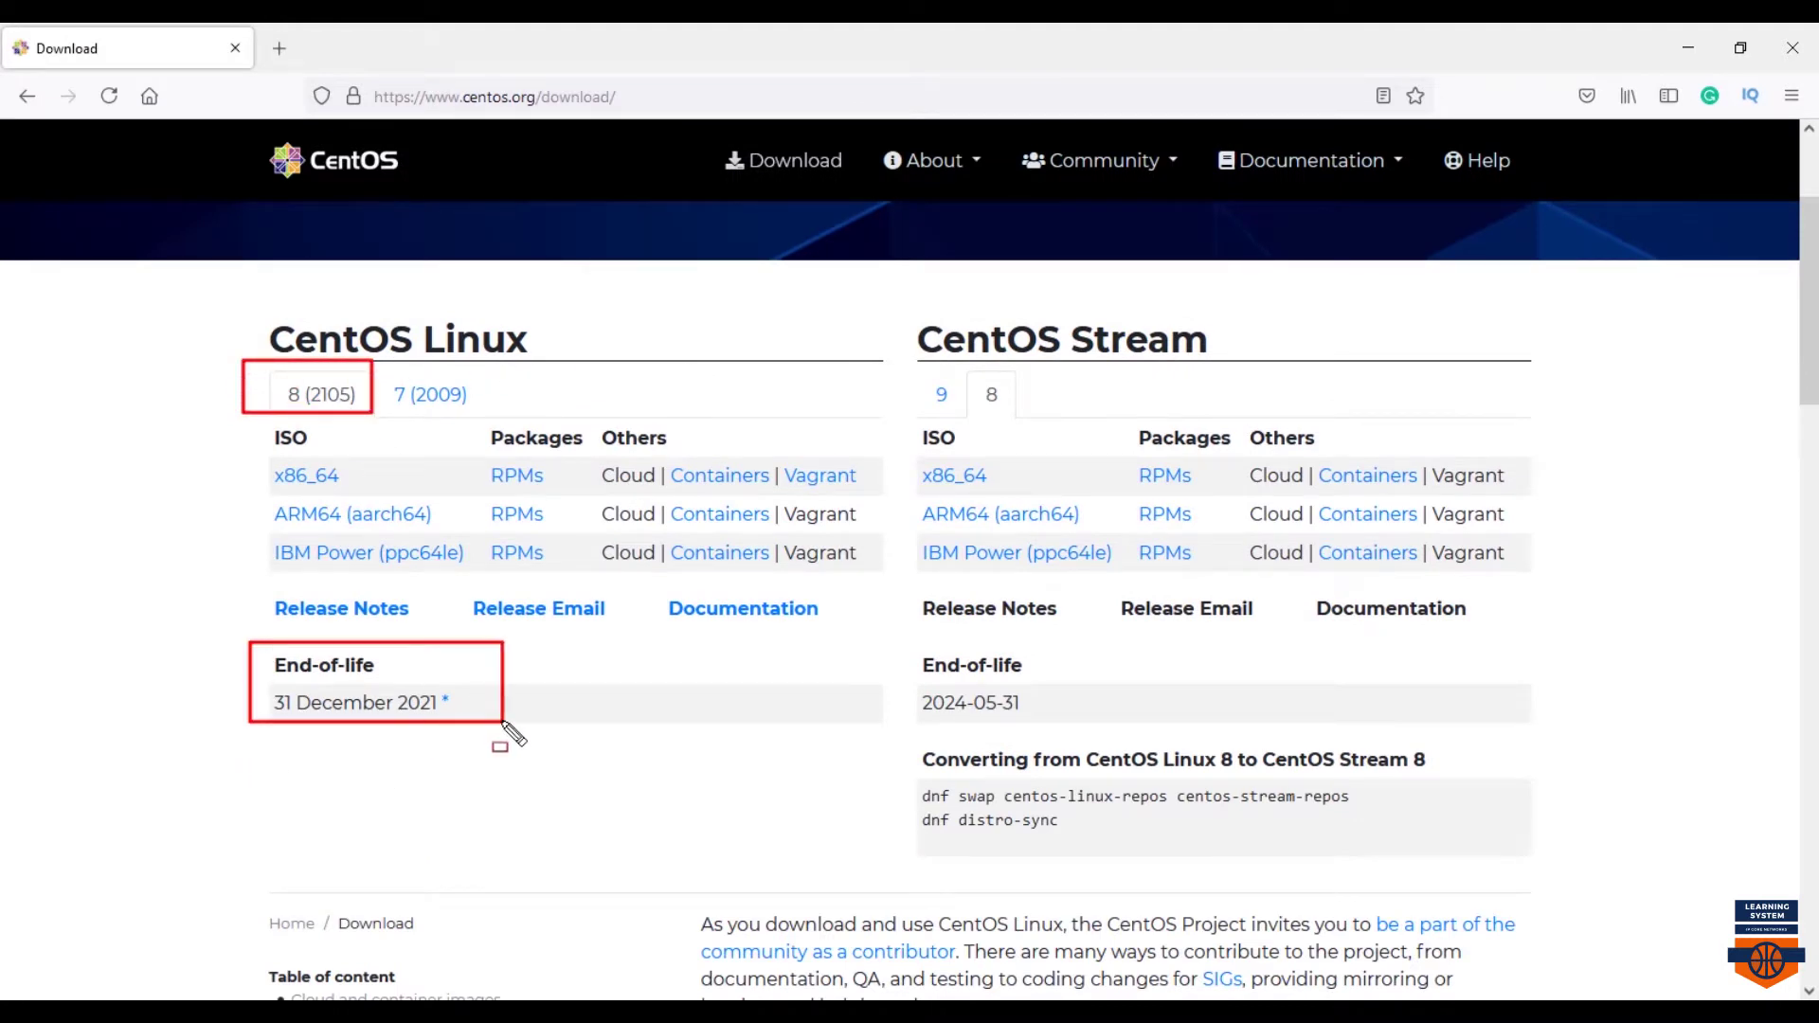
key(Escape)
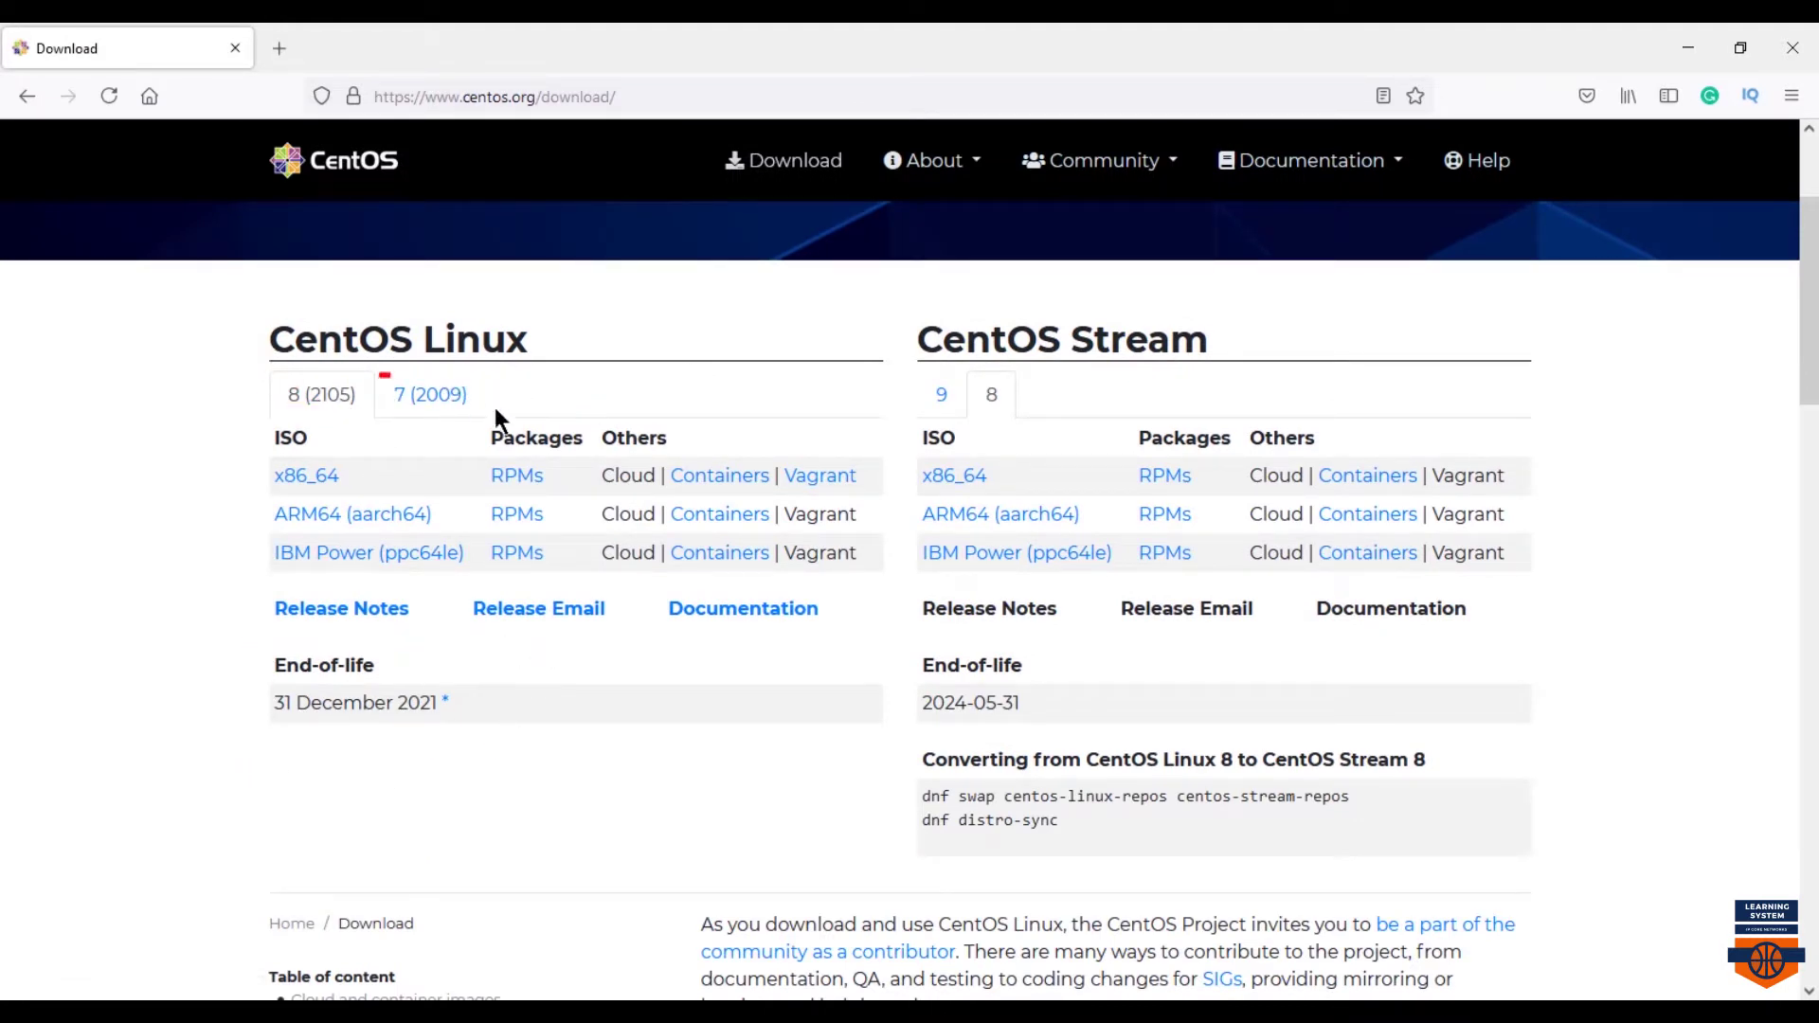
drag(499, 417, 531, 415)
key(Escape)
click(421, 398)
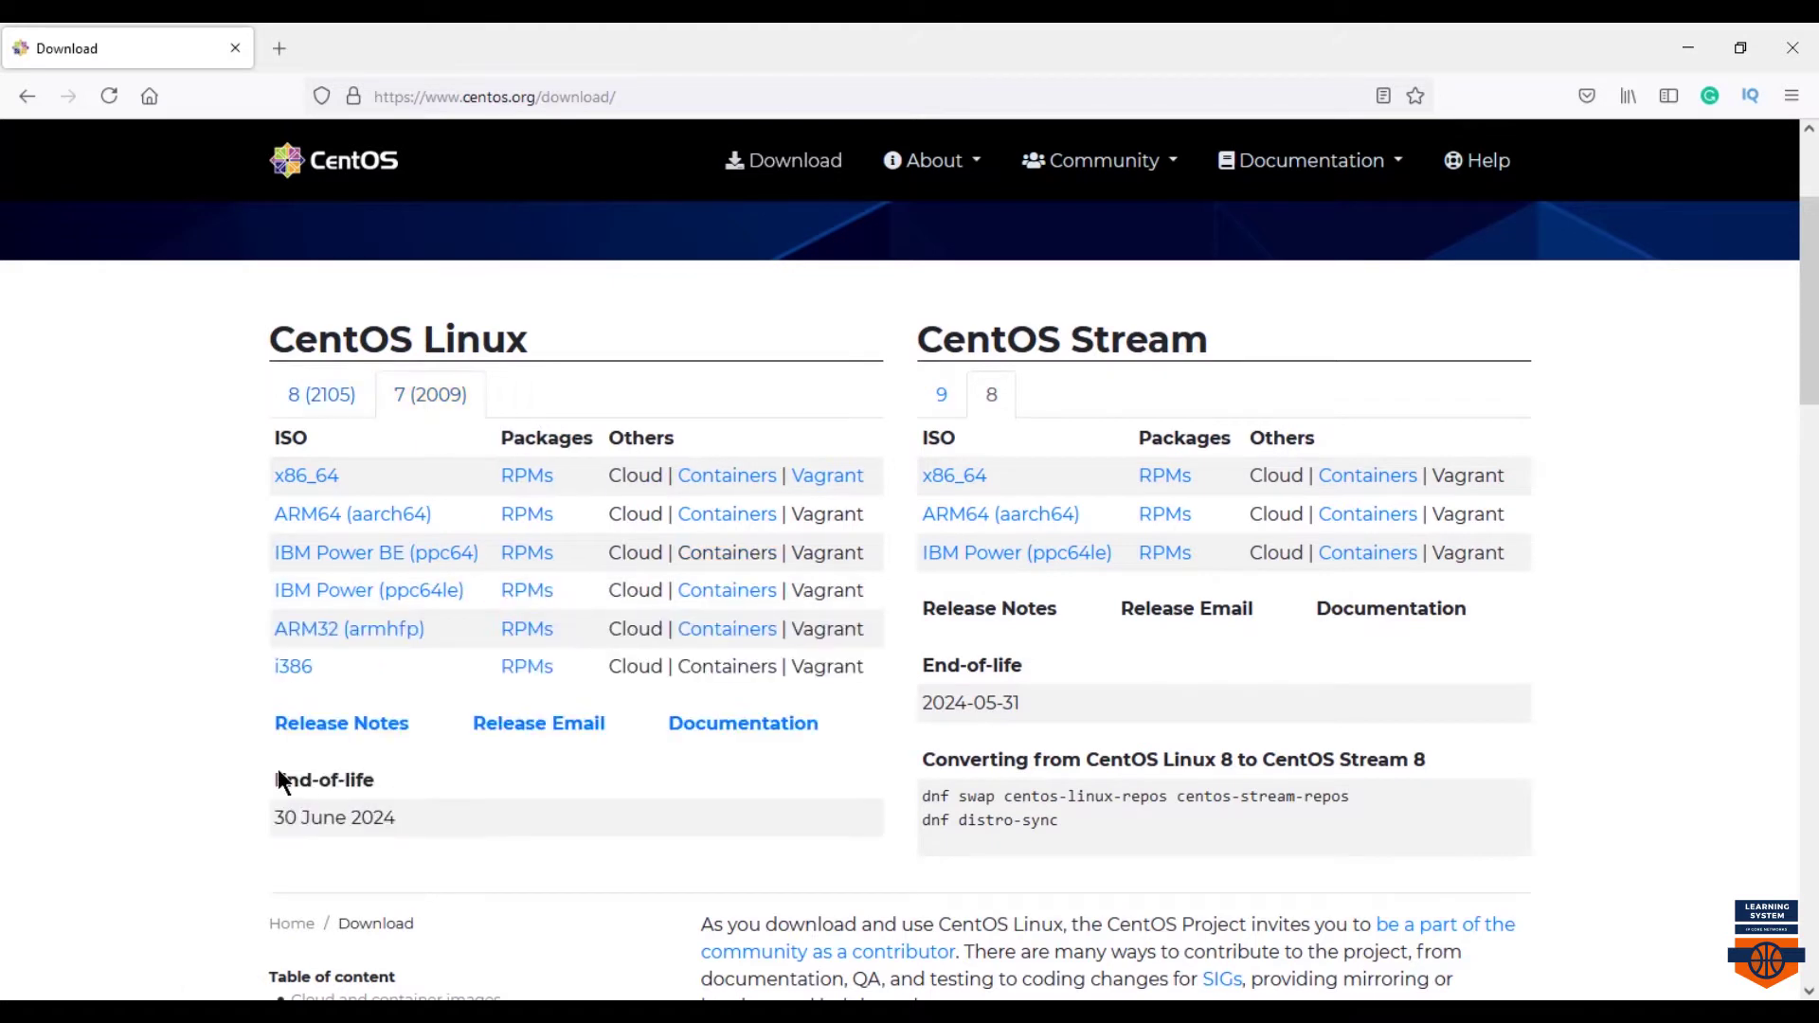
drag(218, 756, 468, 855)
drag(366, 349, 532, 413)
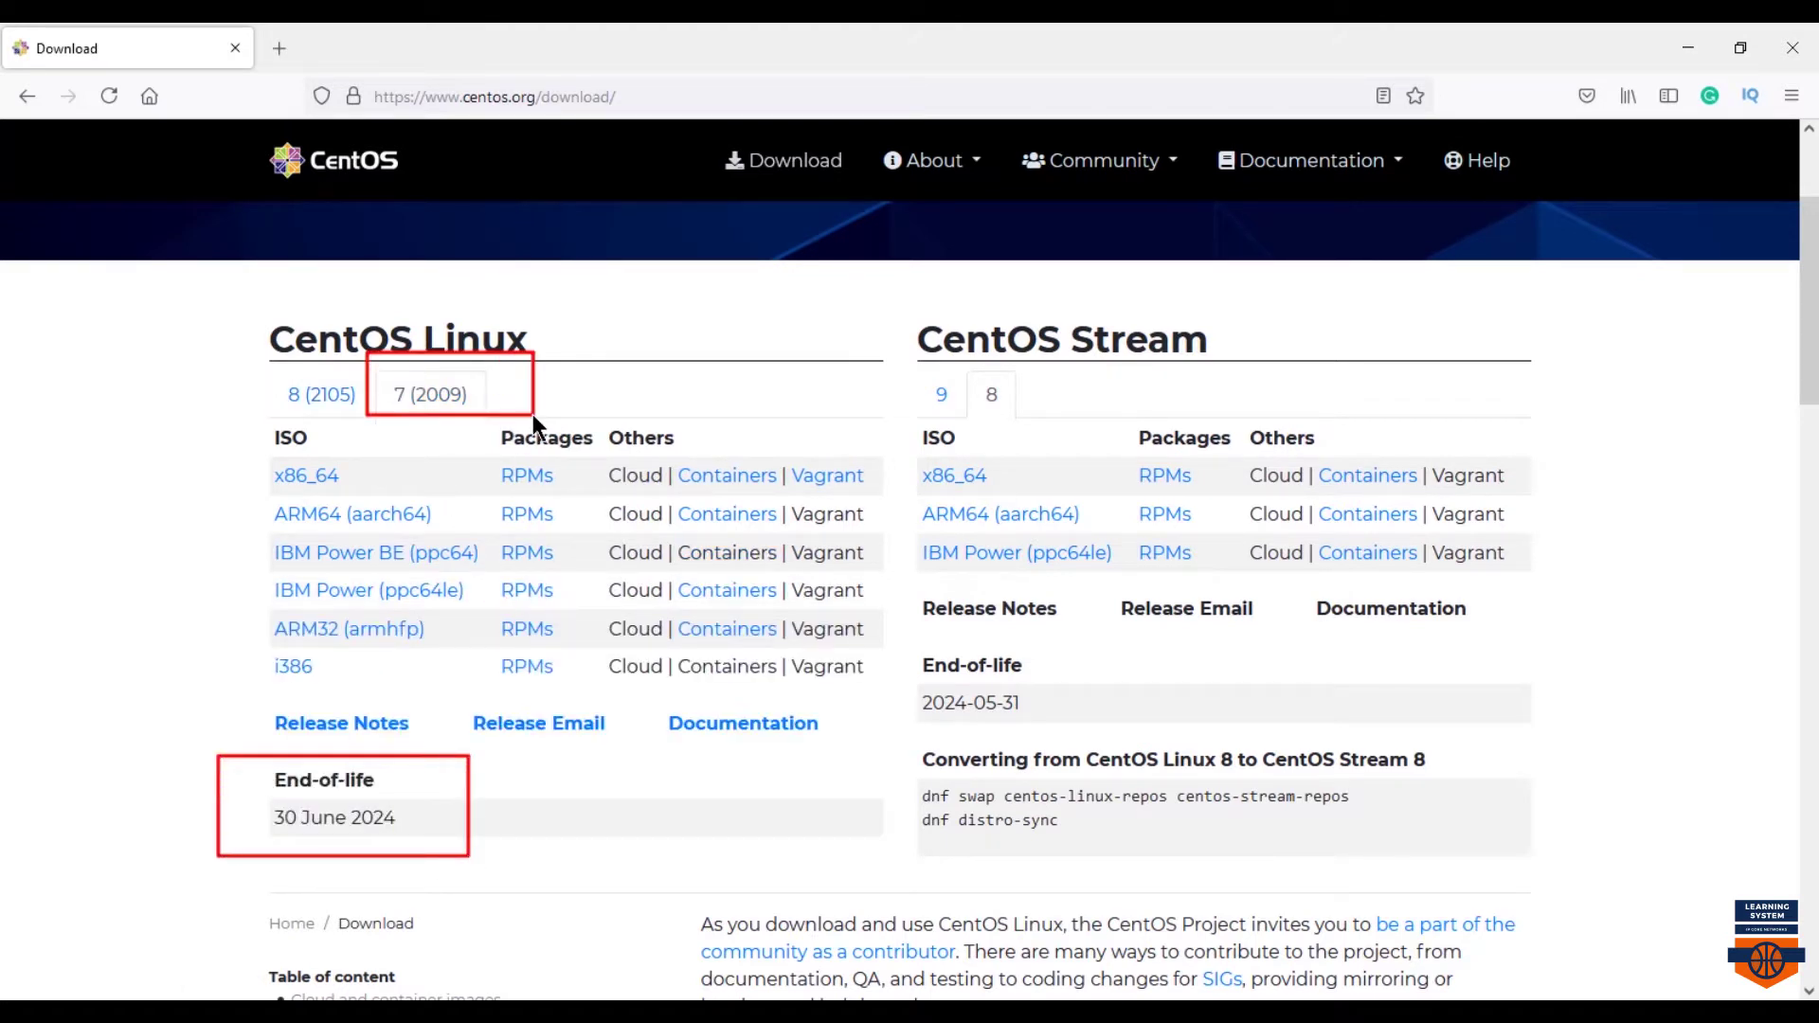
key(Escape)
drag(248, 452, 379, 487)
key(Escape)
- Pick the x86_64 ISO, open the centos.excellmedia.net mirror, and save CentOS-7-x86_64-DVD-2009.iso
click(313, 478)
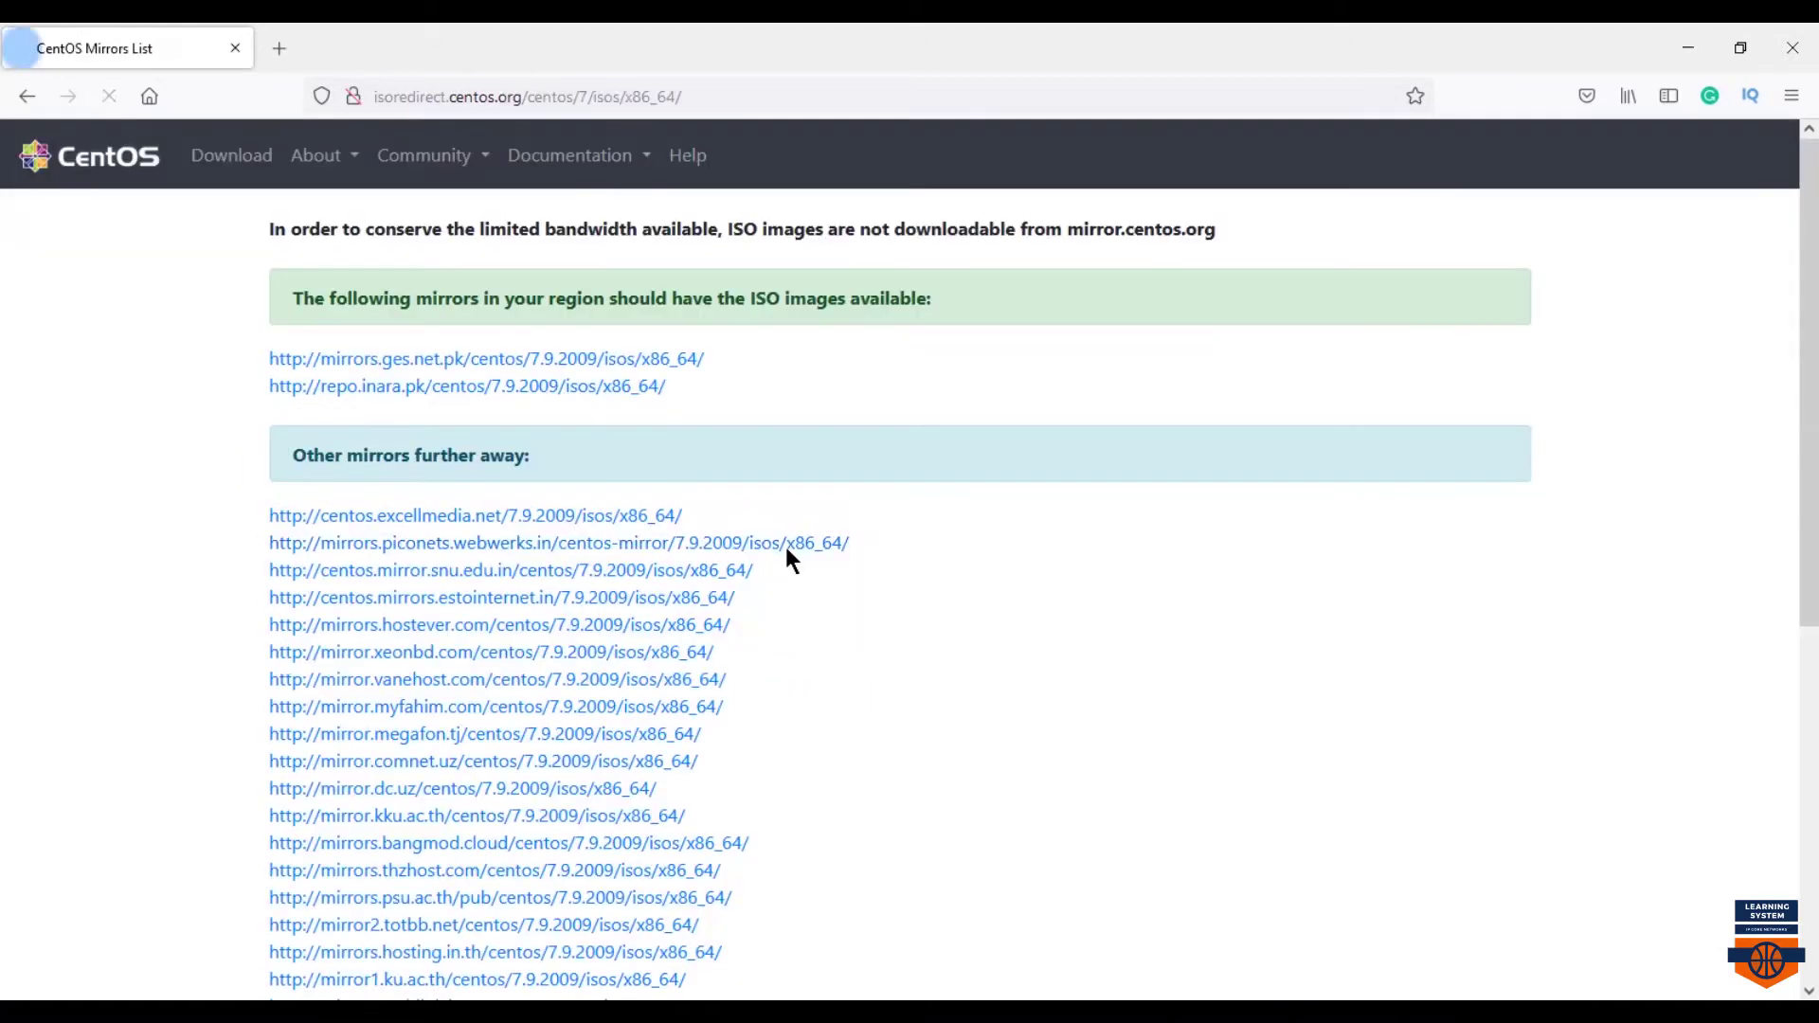
drag(250, 269, 948, 319)
drag(271, 426, 568, 479)
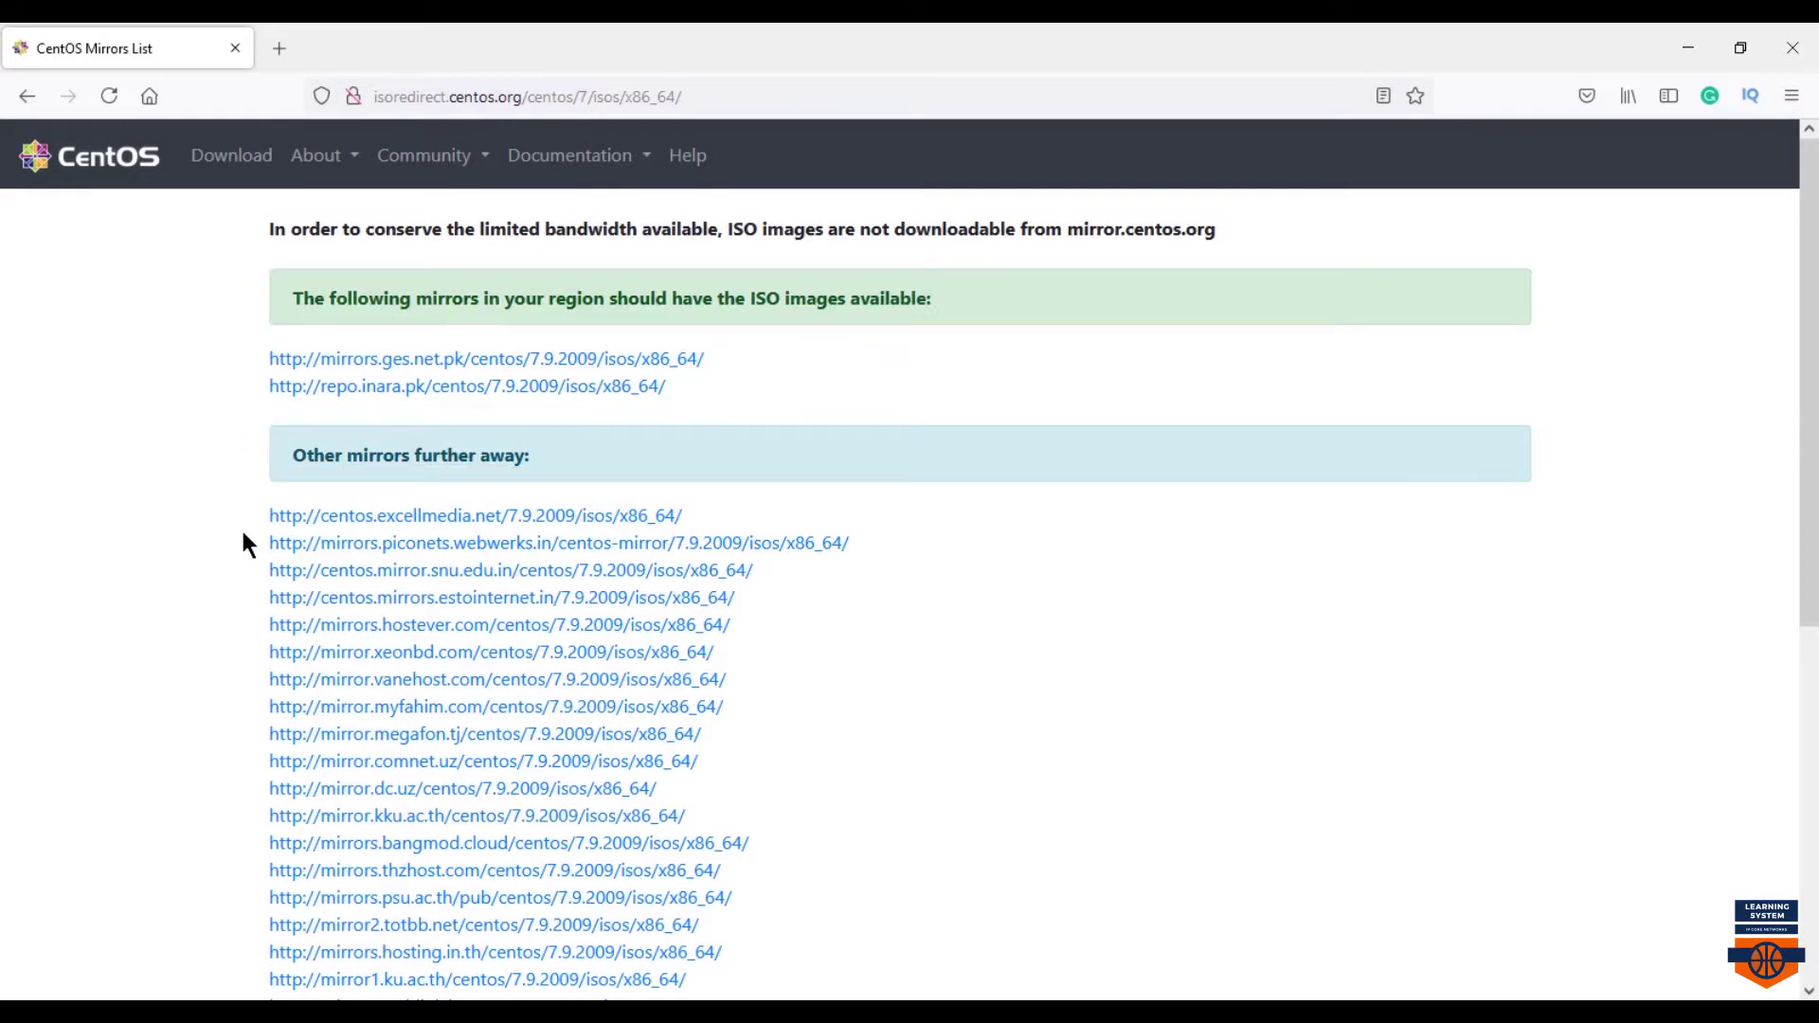
mouse_move(236, 487)
mouse_down()
mouse_move(441, 532)
mouse_move(756, 535)
mouse_up()
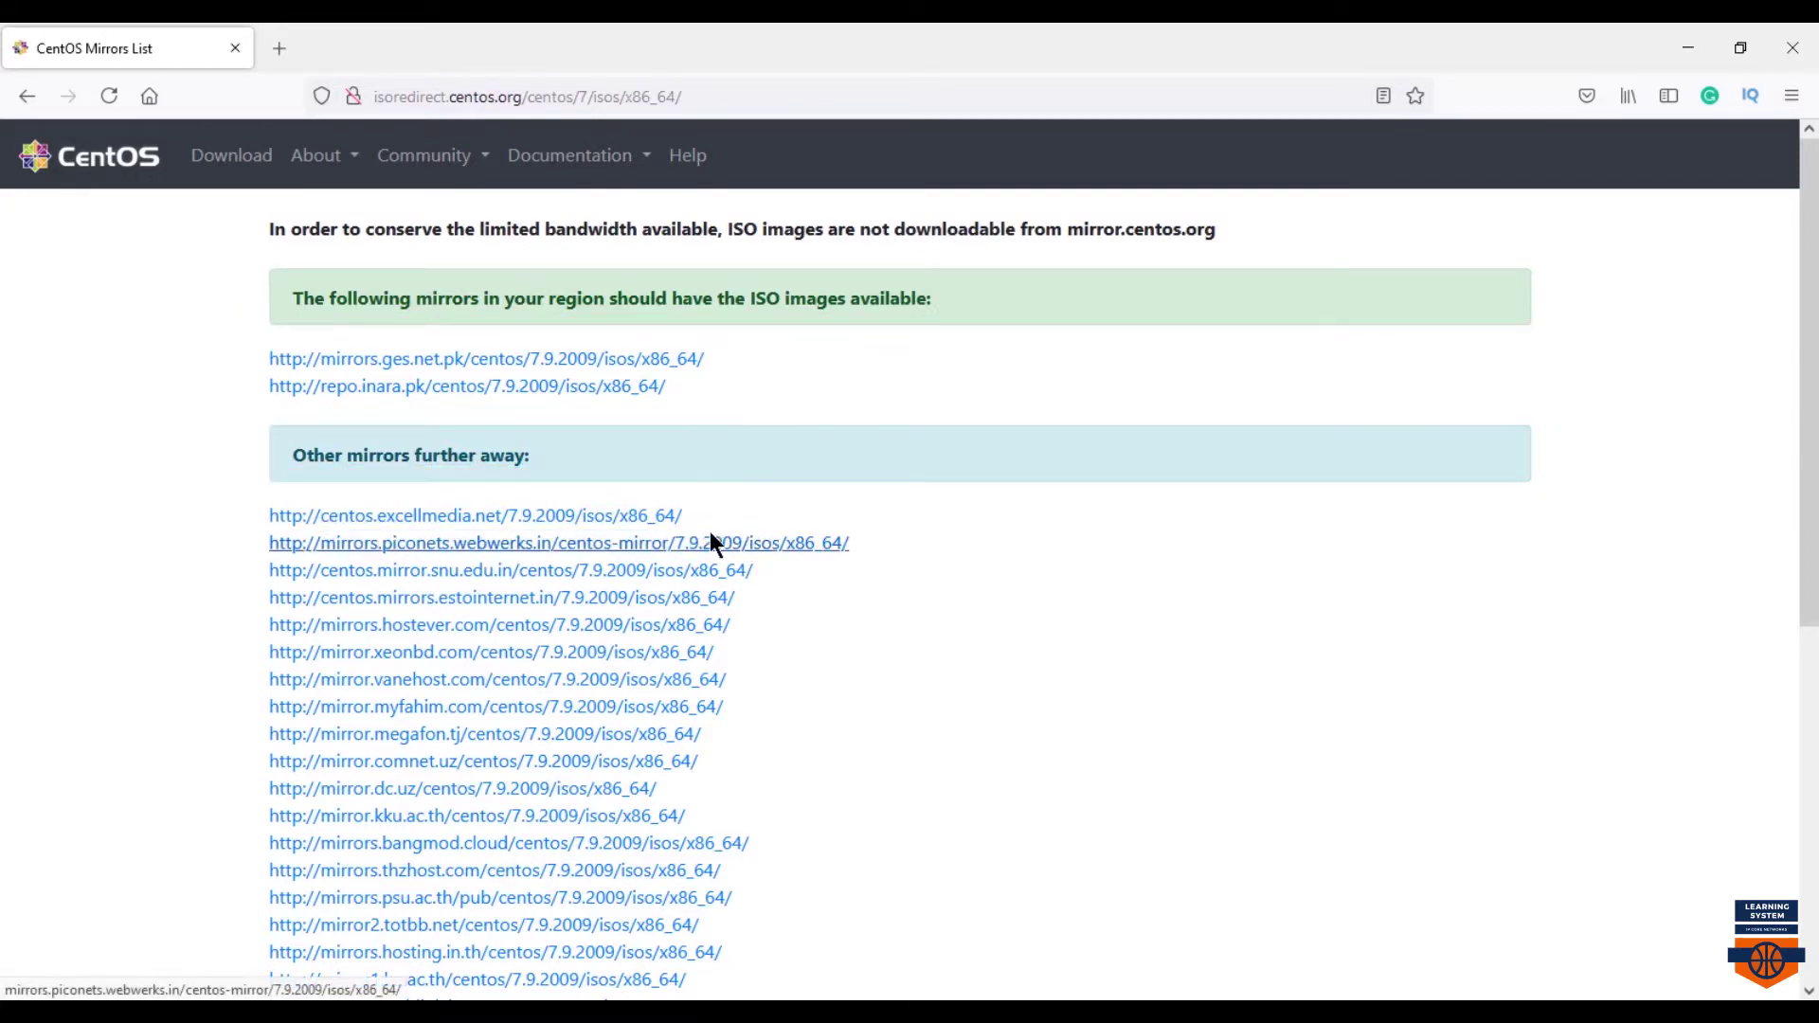
click(633, 516)
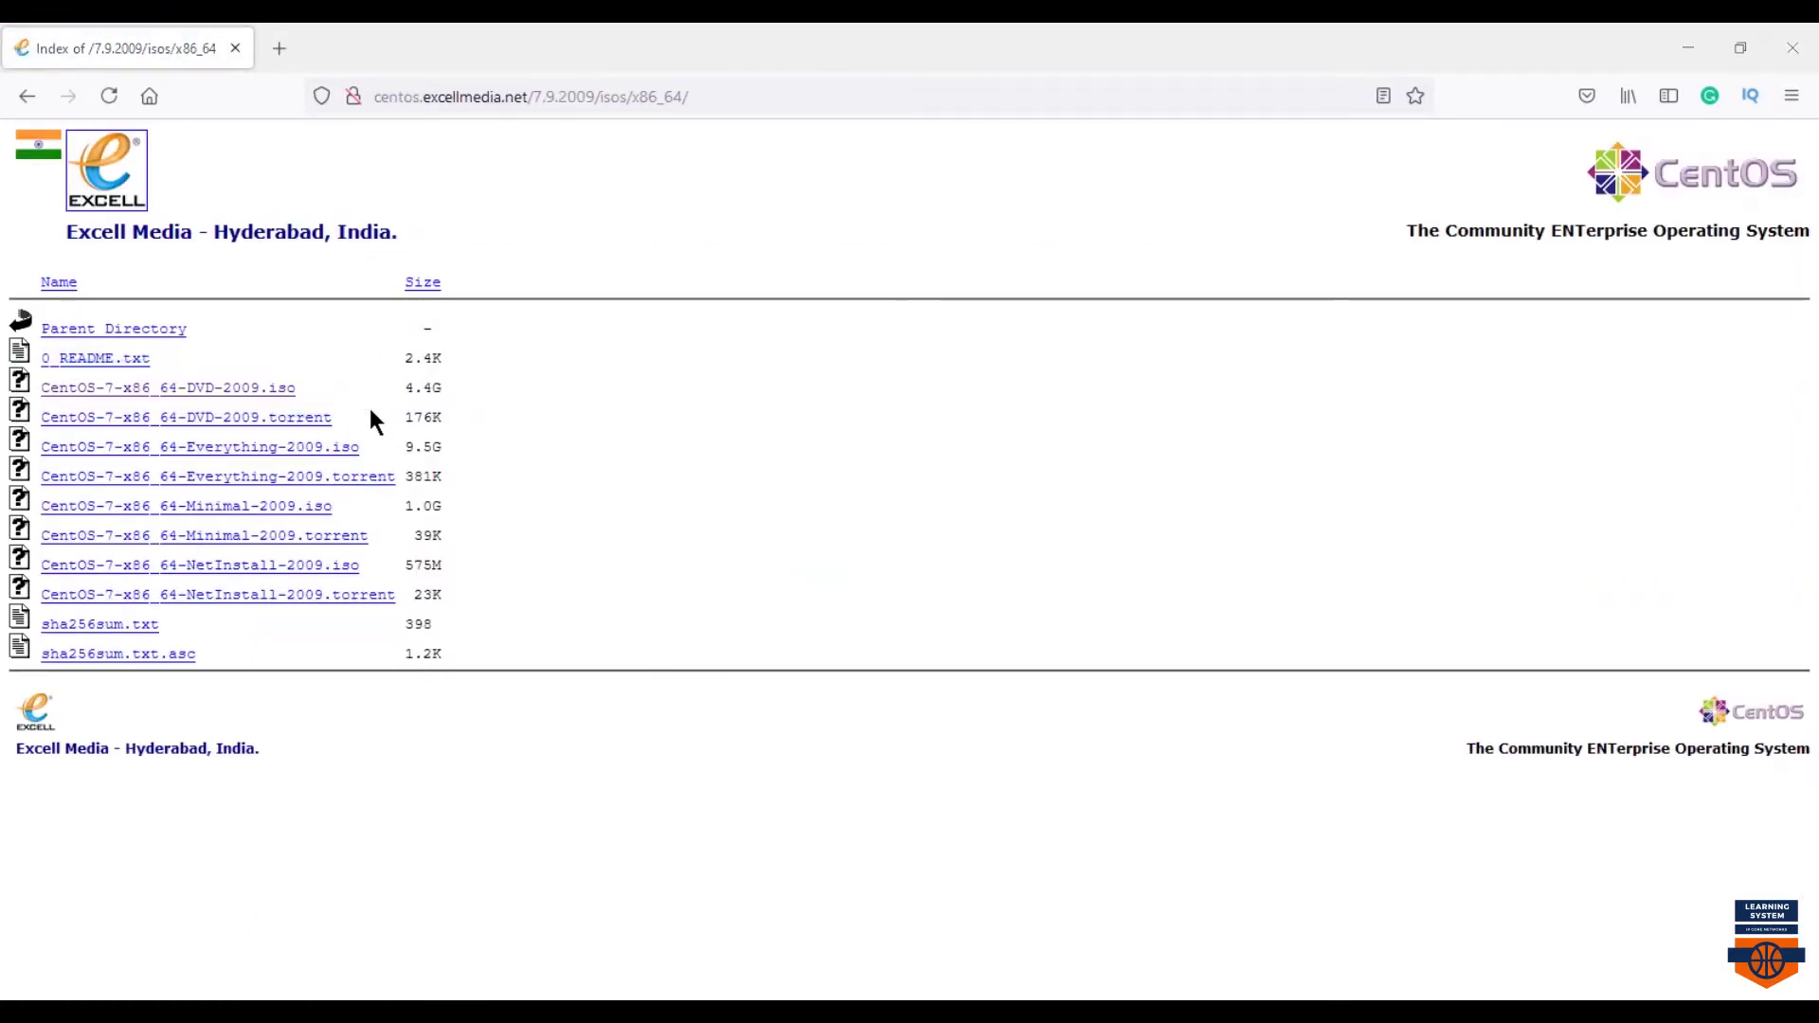
click(239, 393)
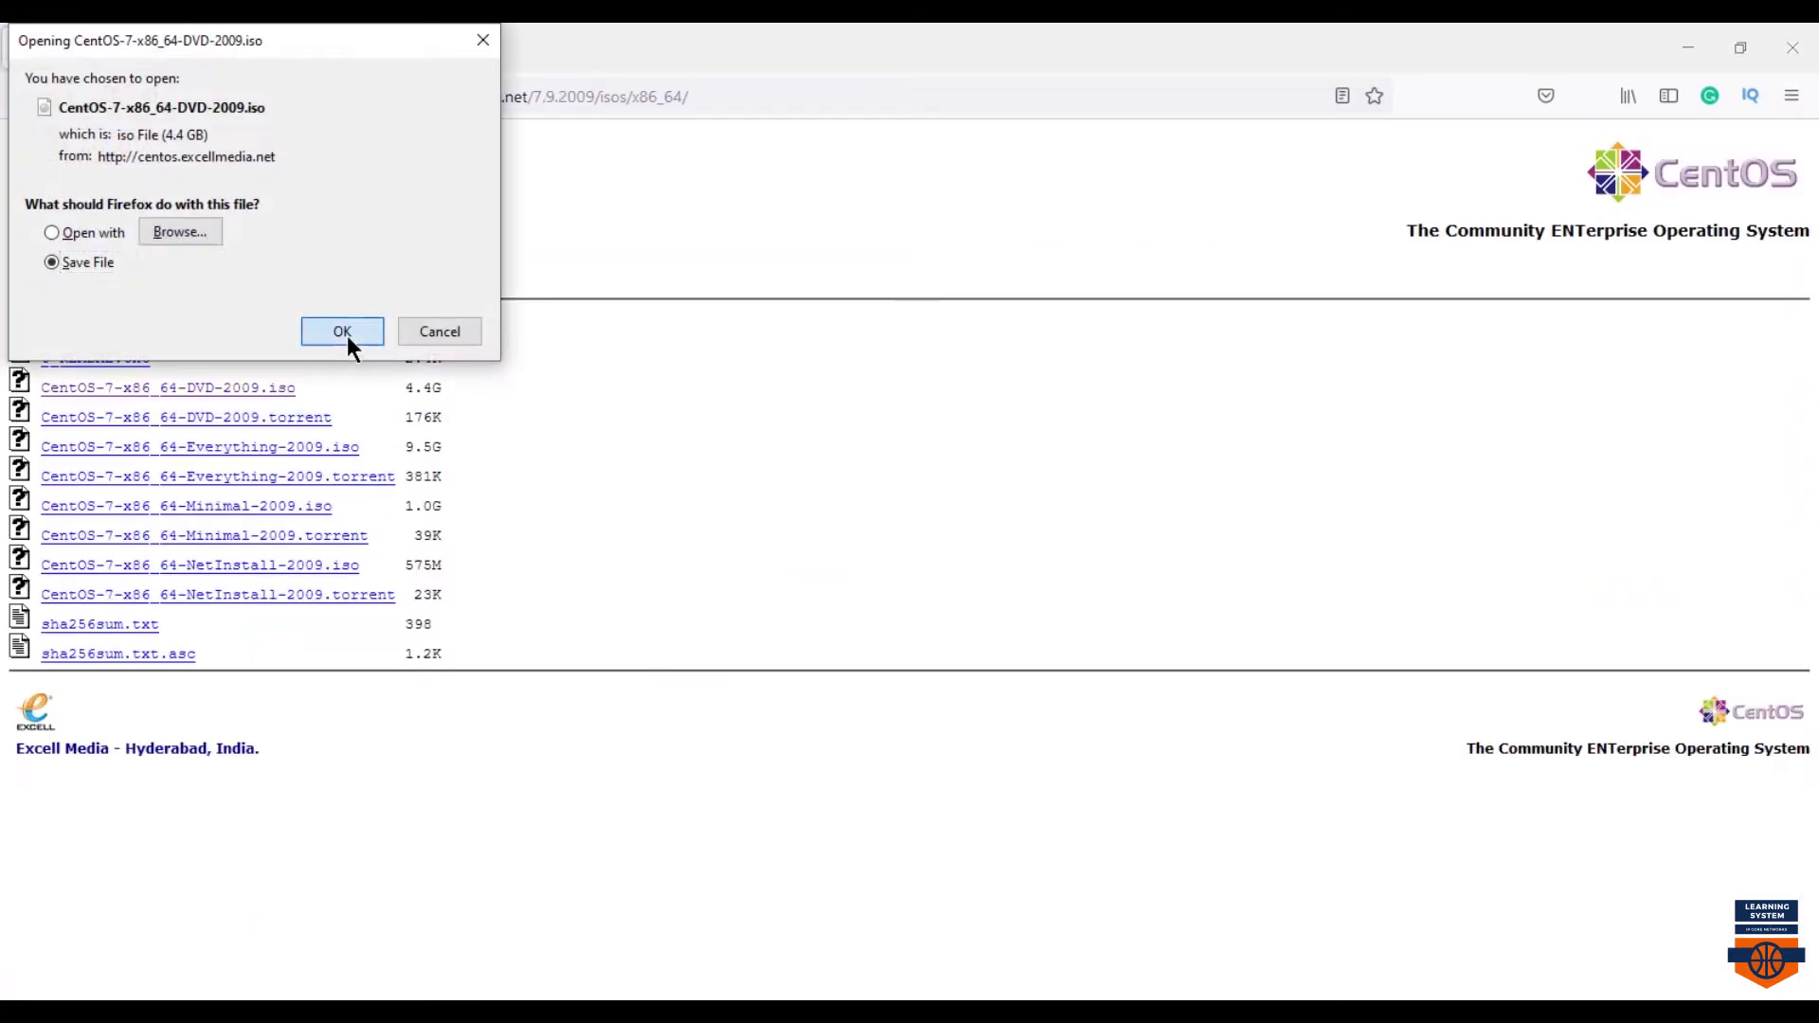
click(347, 338)
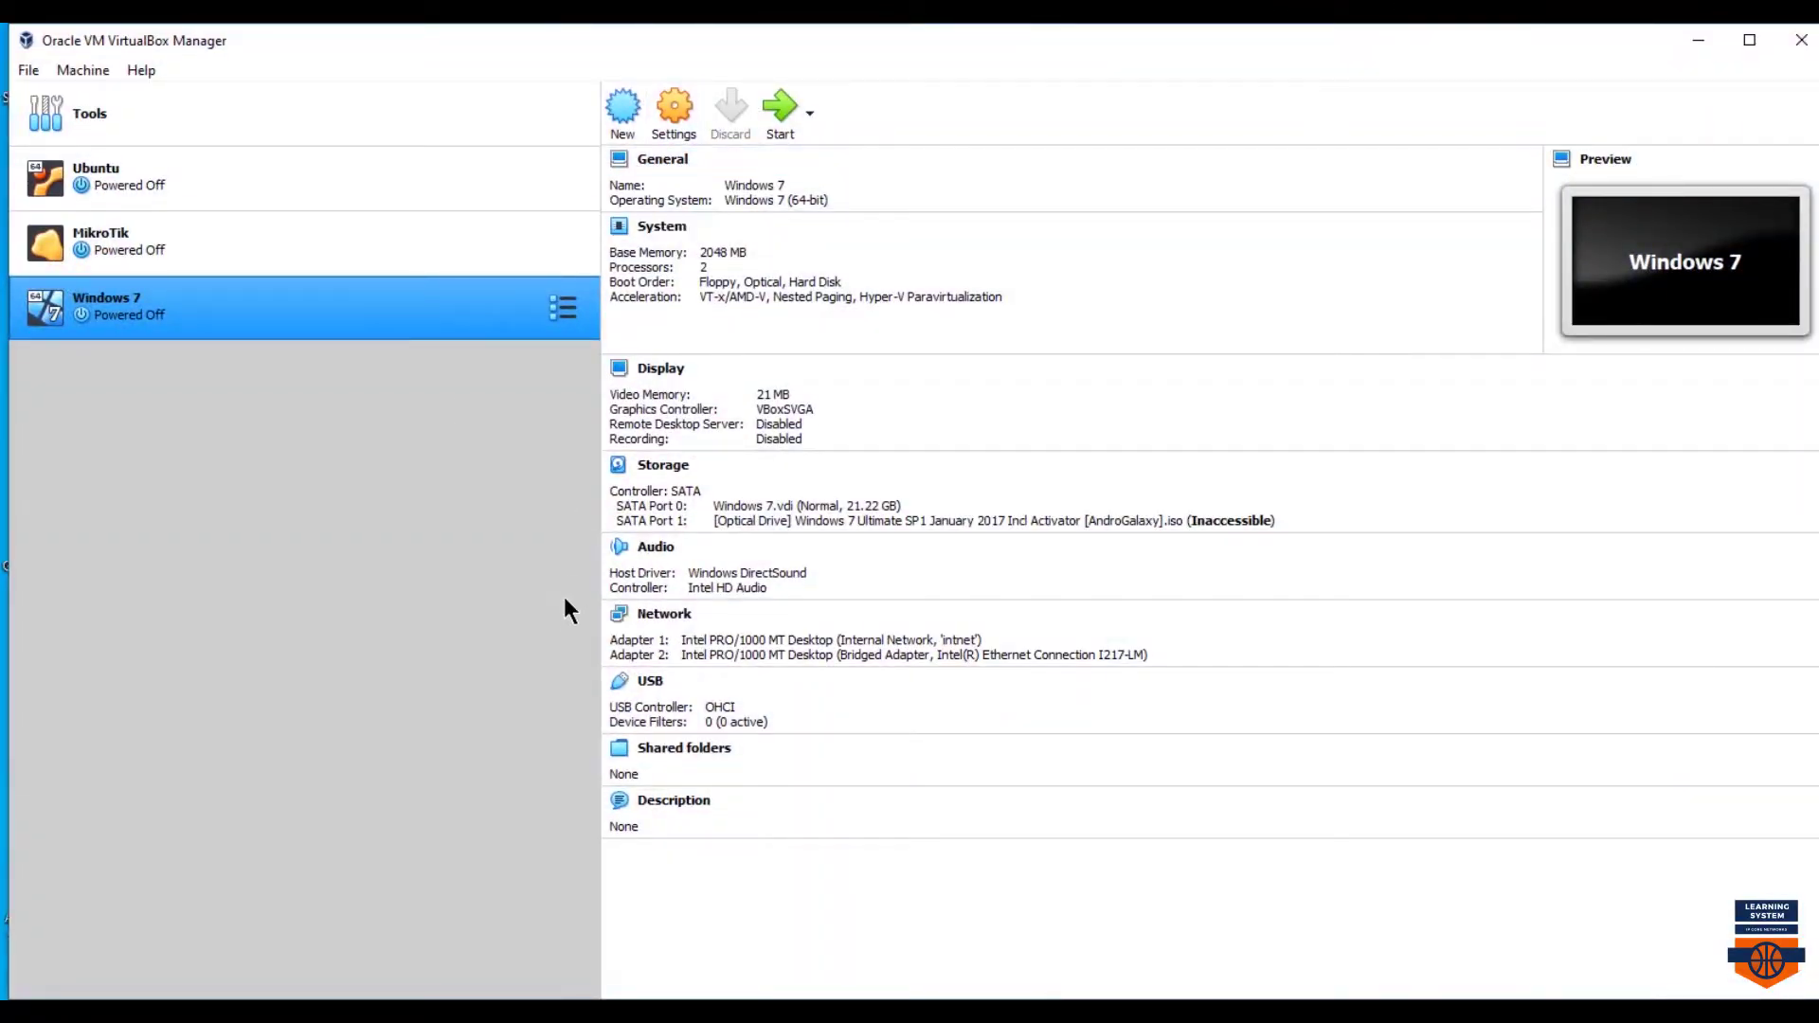
- Start a new virtual machine named CentOS with 2048 MB of memory
click(627, 119)
text(CentOS)
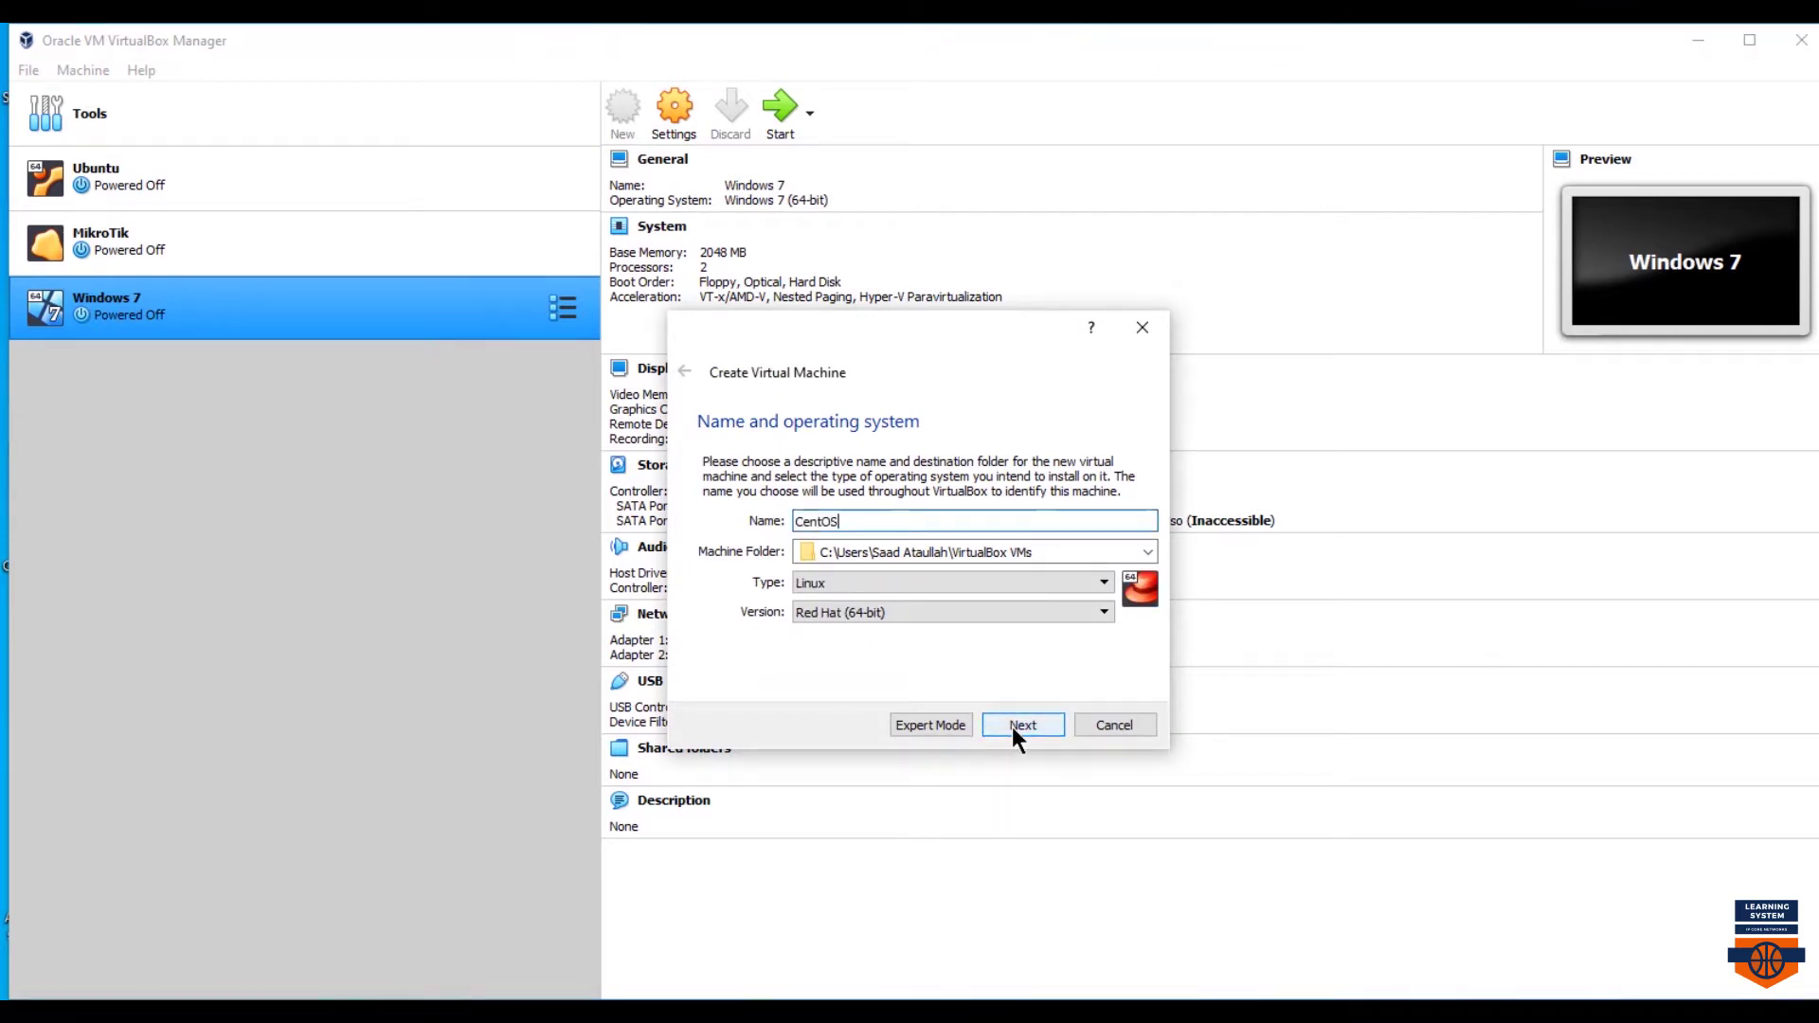
click(1012, 726)
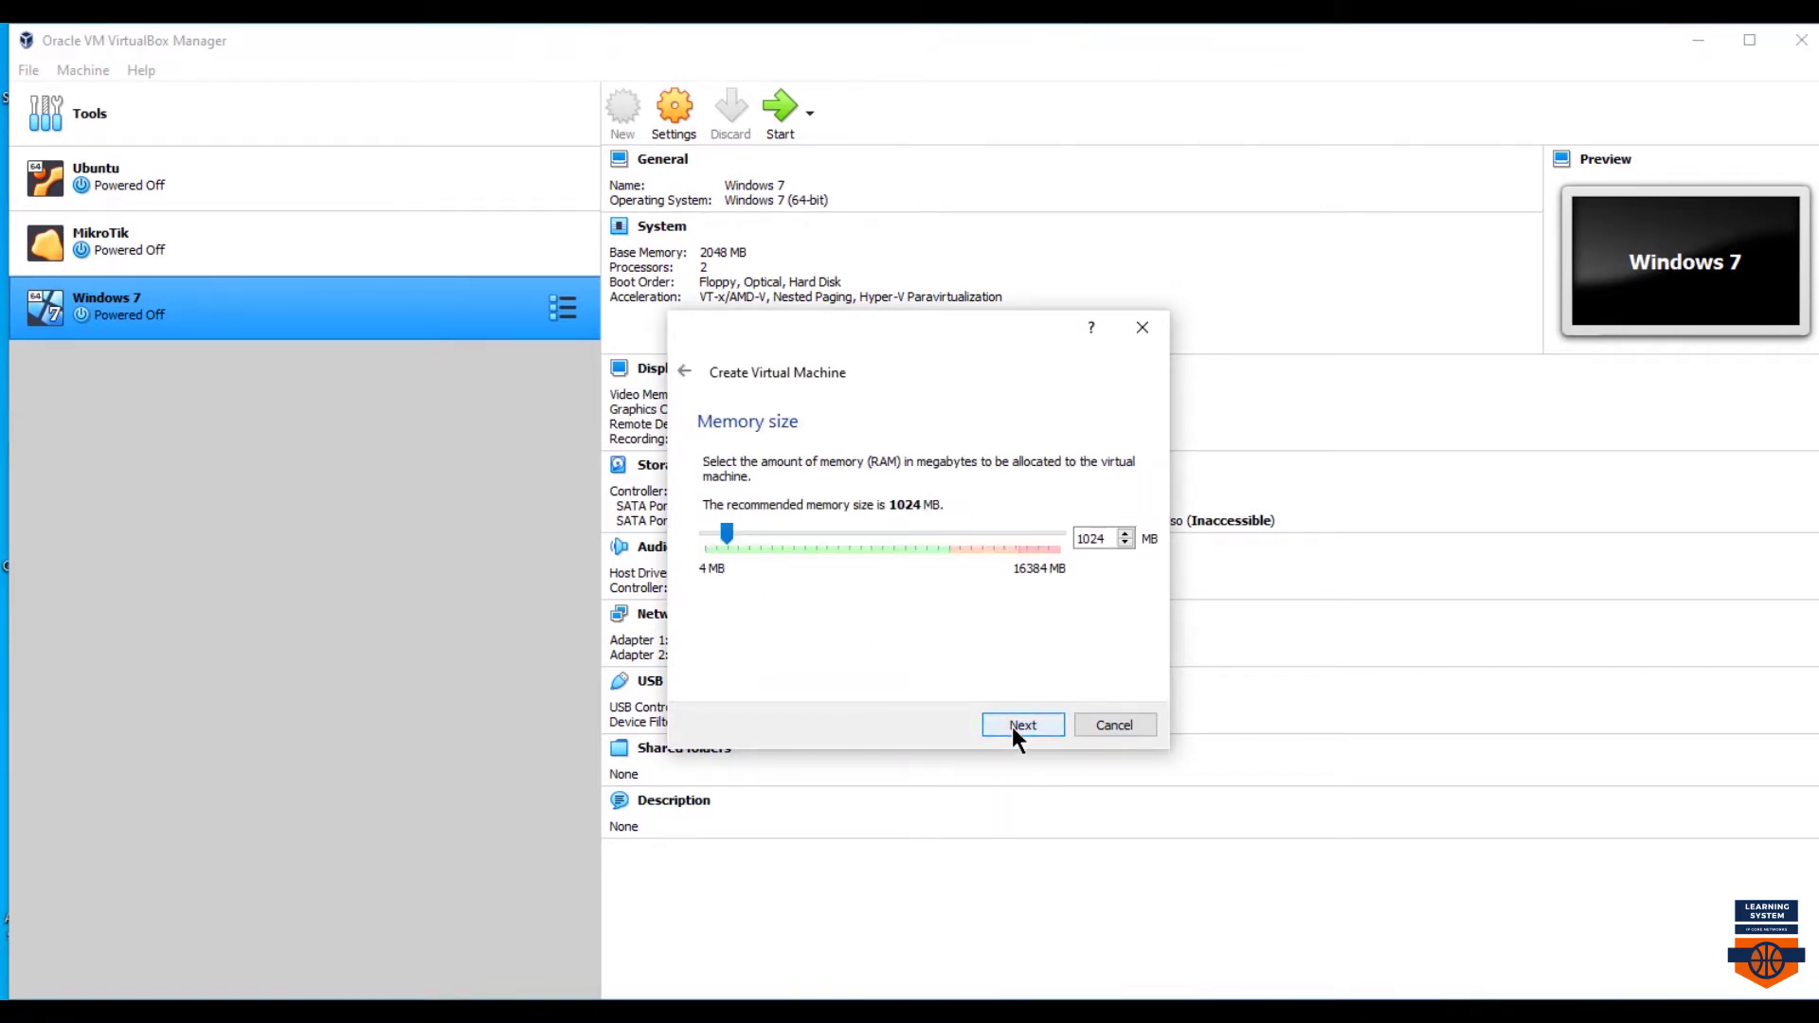
double_click(1099, 539)
text(2048)
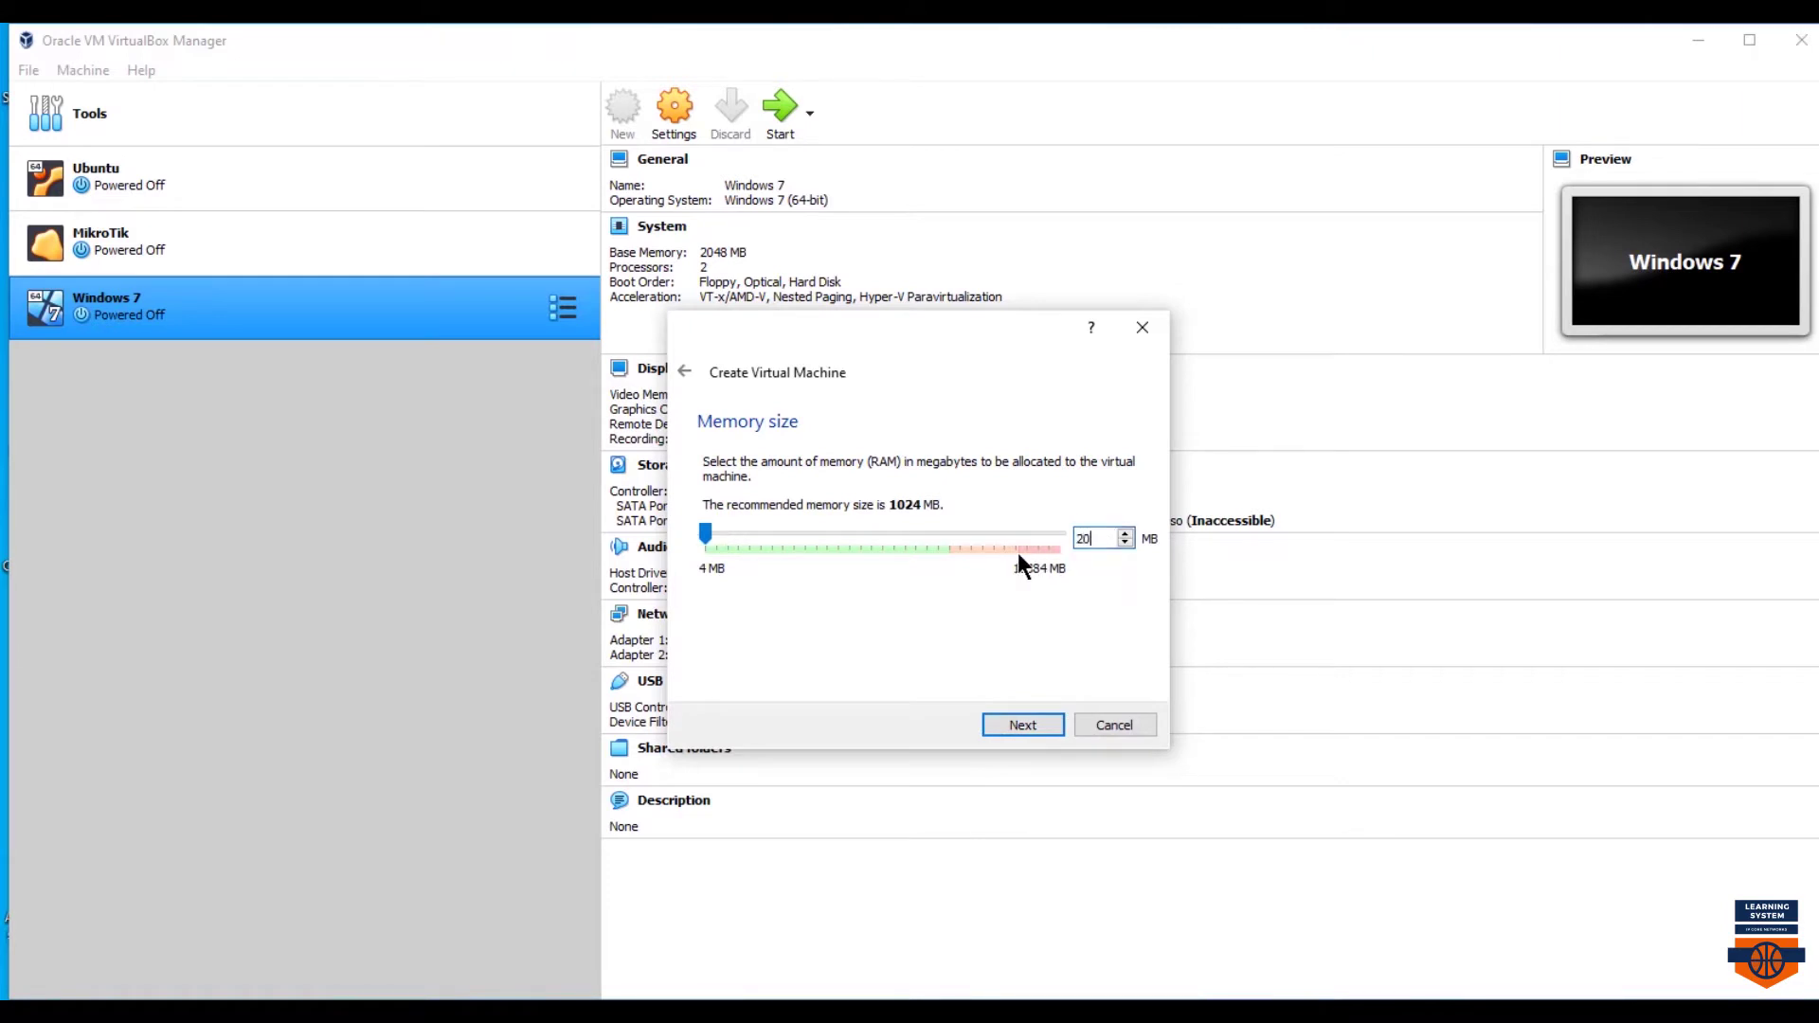
click(1018, 725)
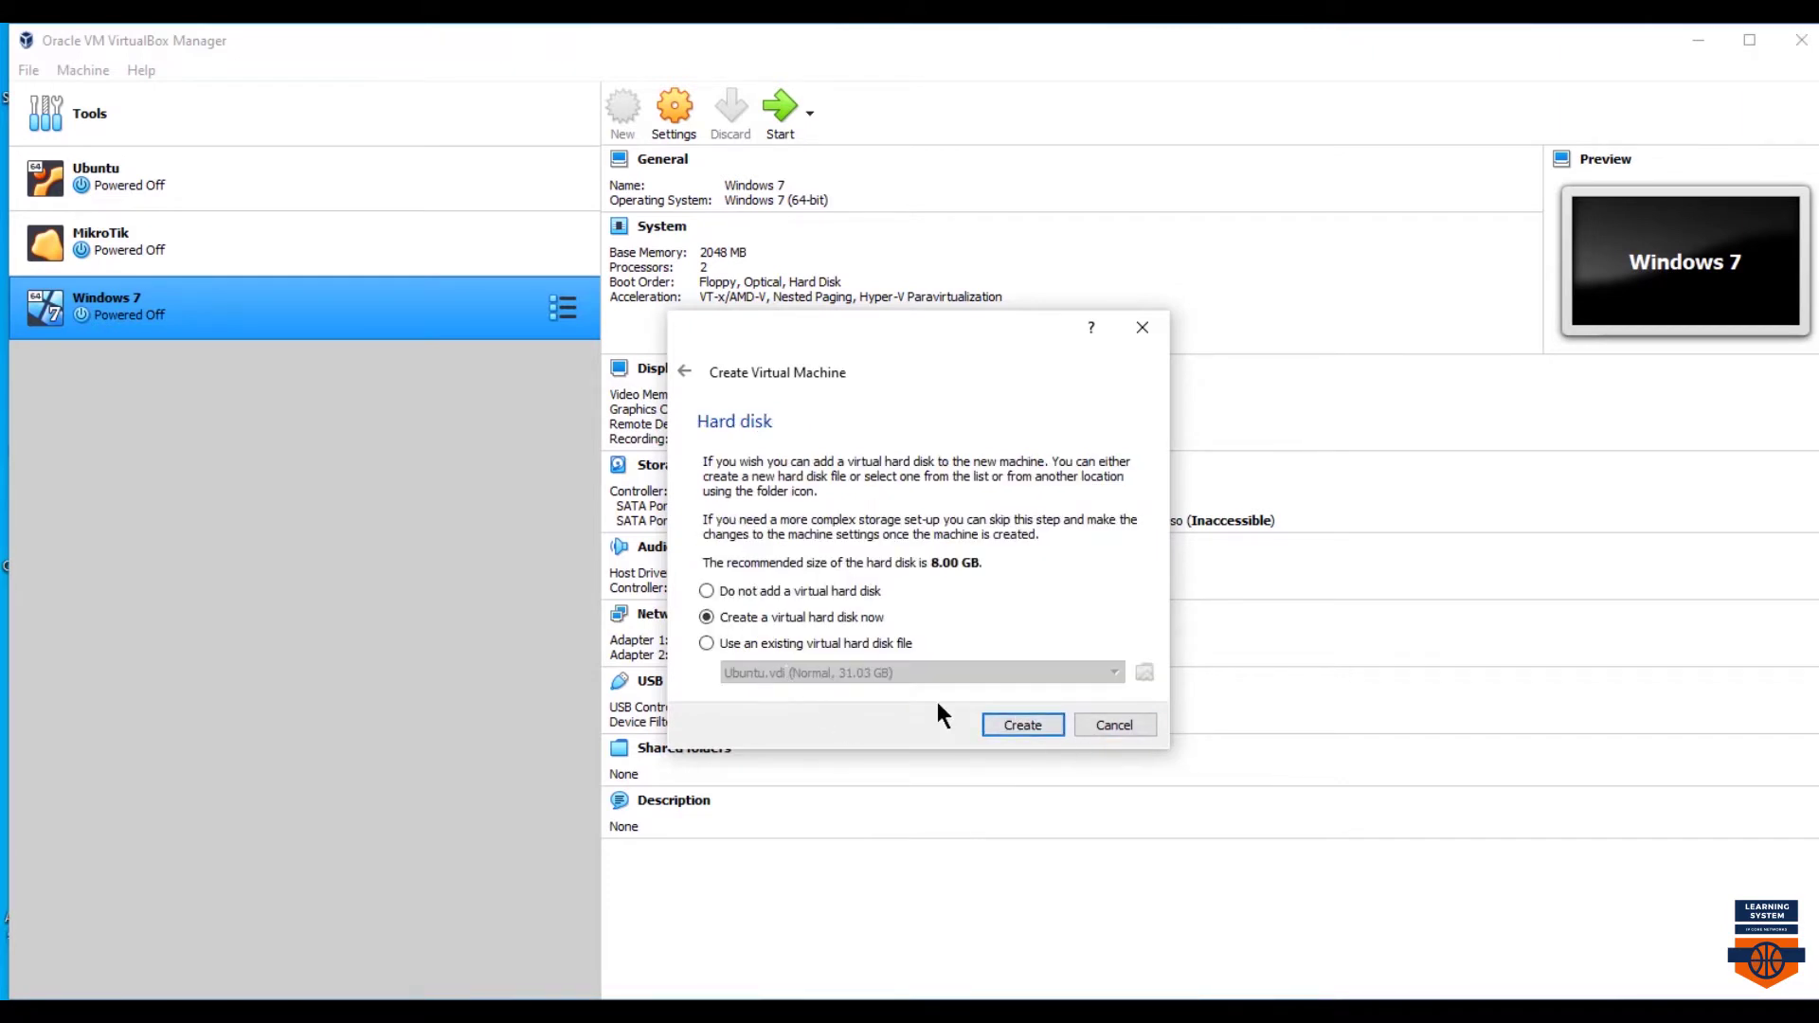
- Create a dynamically allocated 20 GB VDI hard disk and finish the machine
click(712, 620)
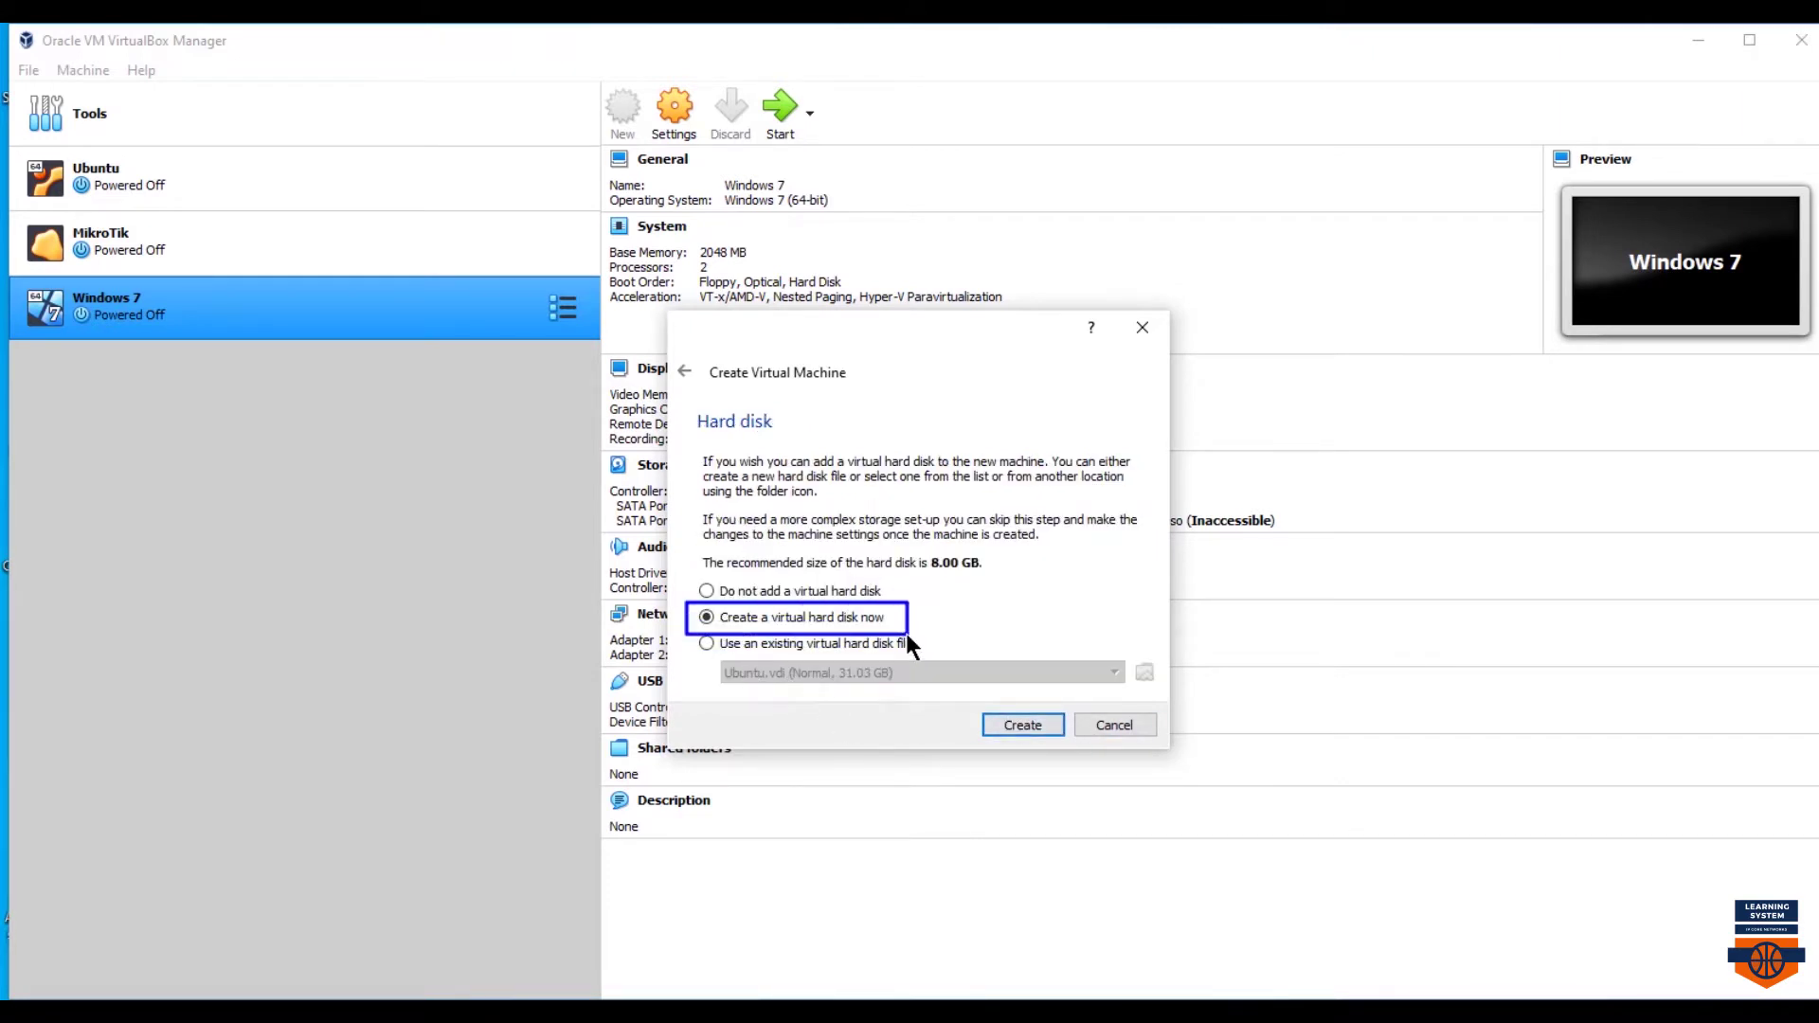
click(989, 724)
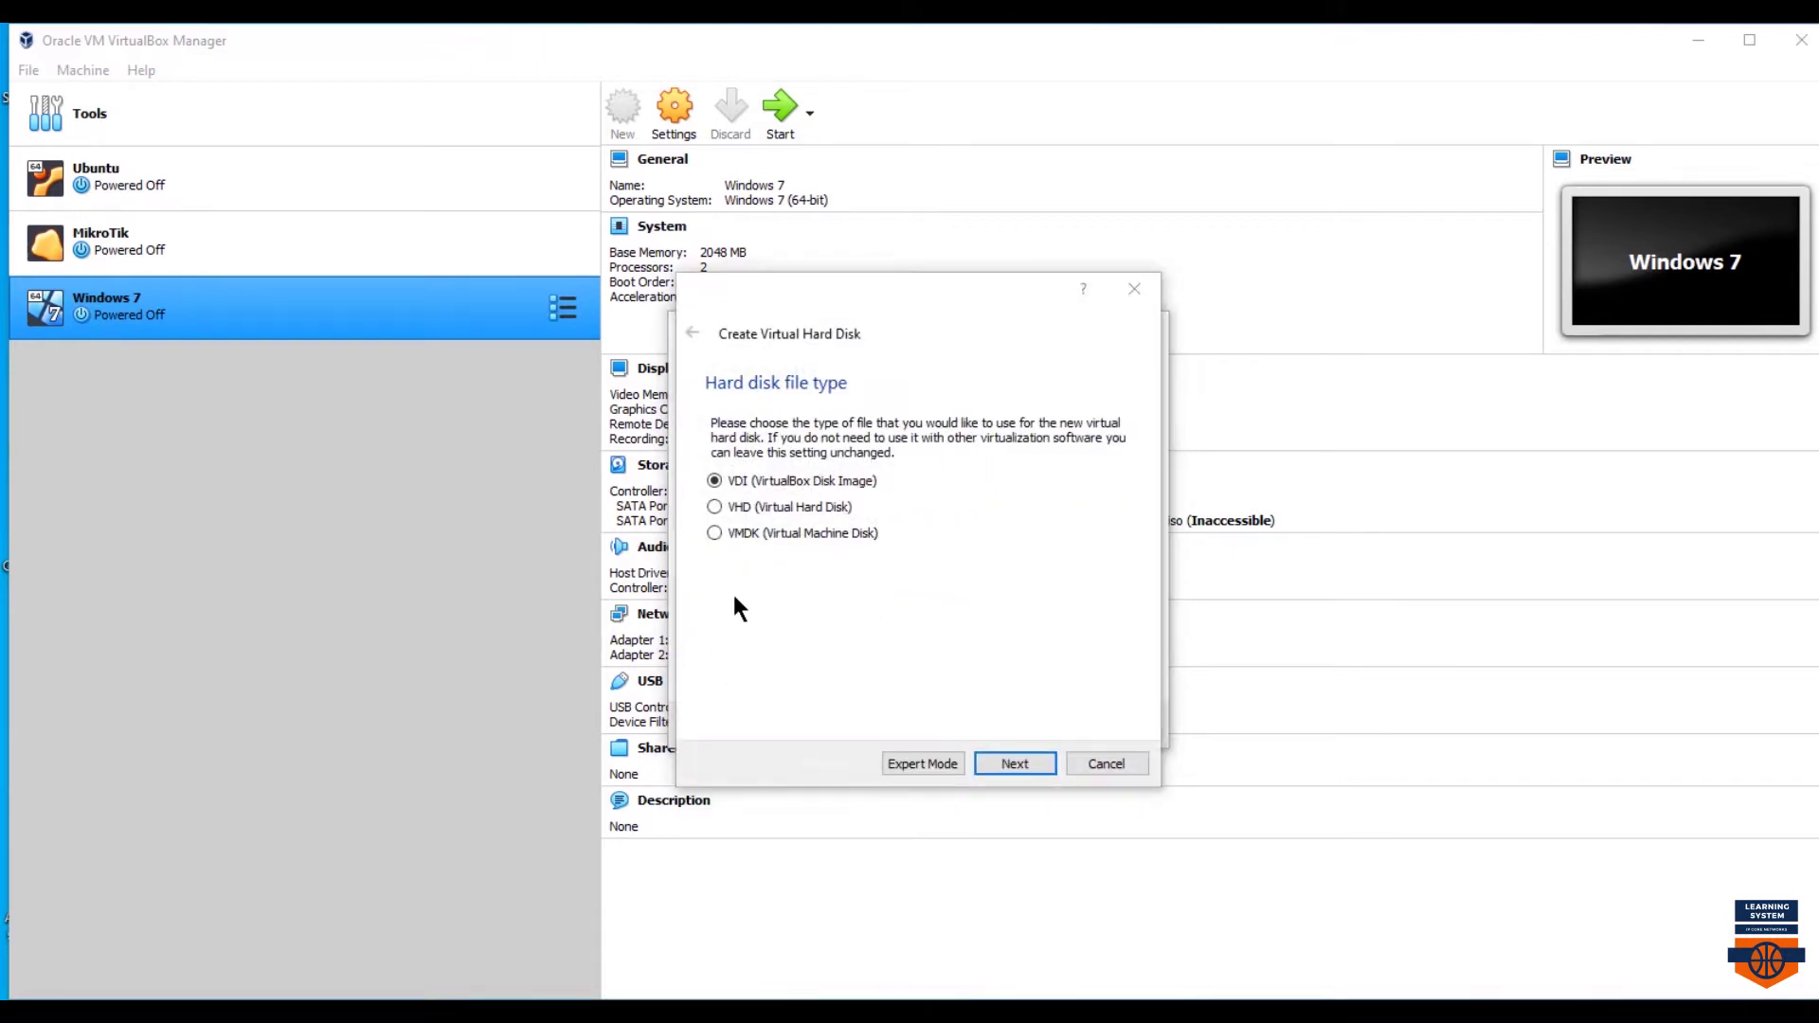
click(1012, 761)
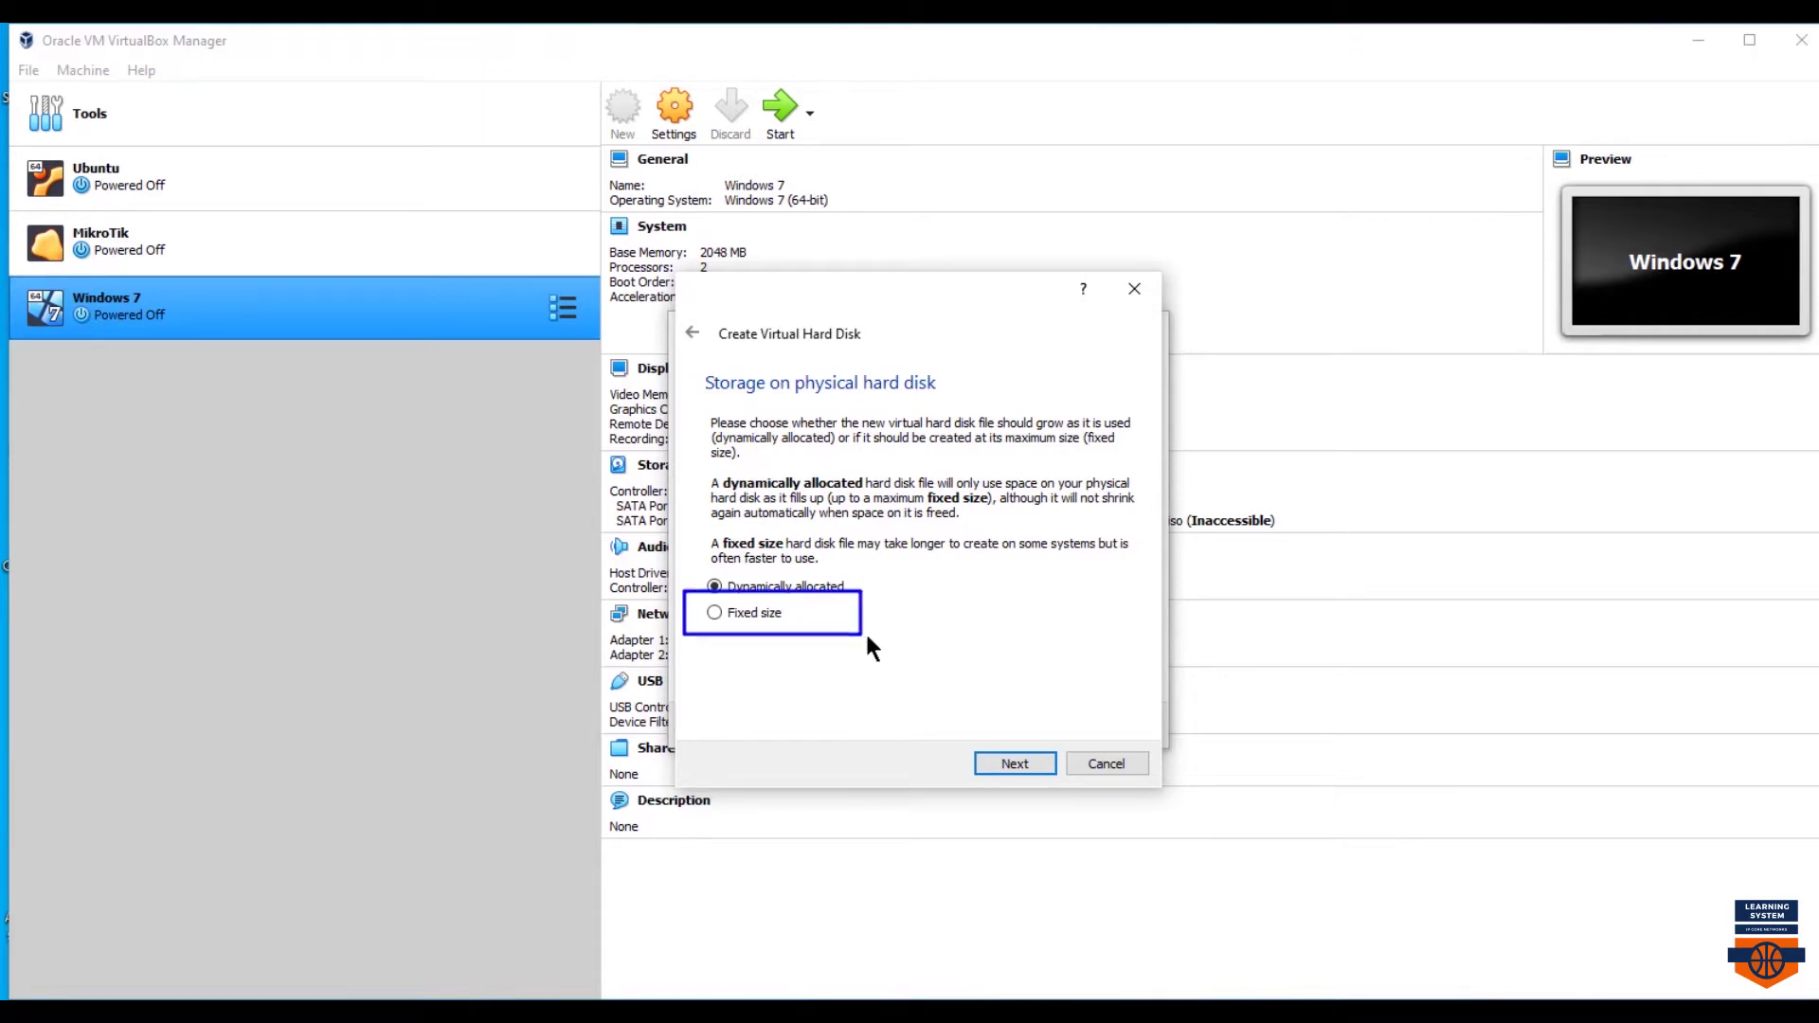
click(1006, 763)
click(1087, 540)
text(20.00 GB)
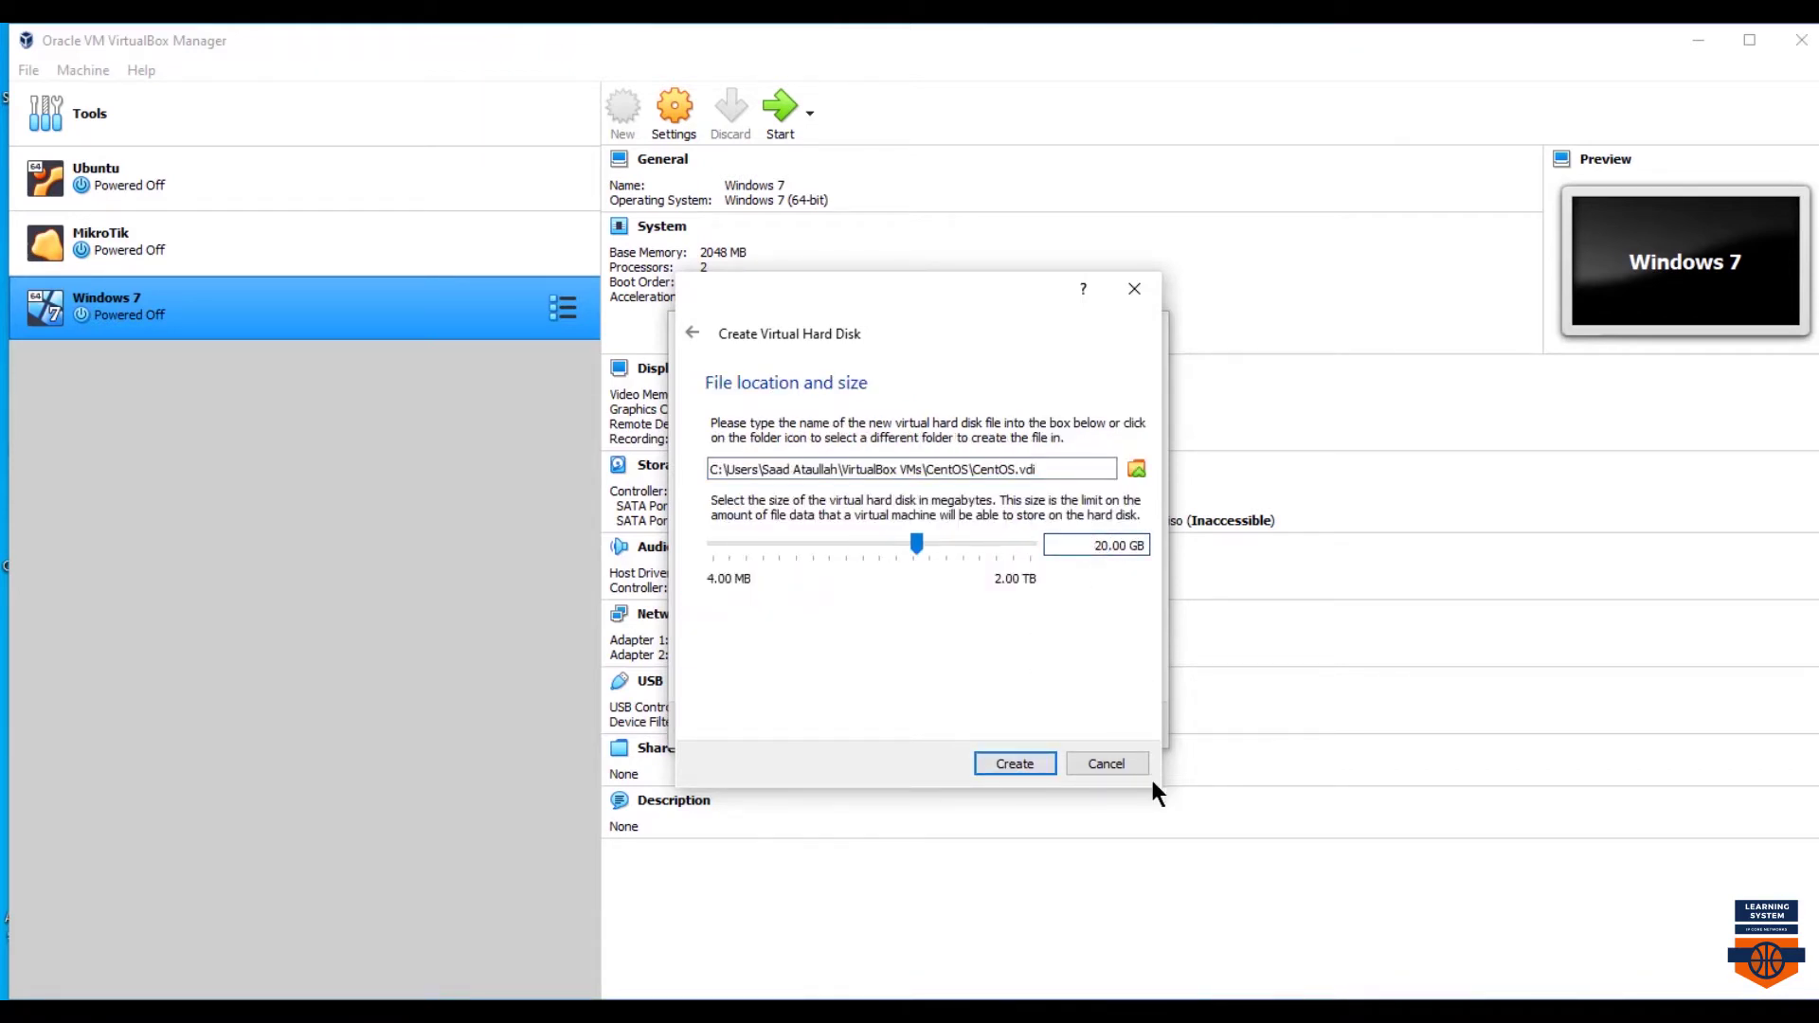
click(1010, 761)
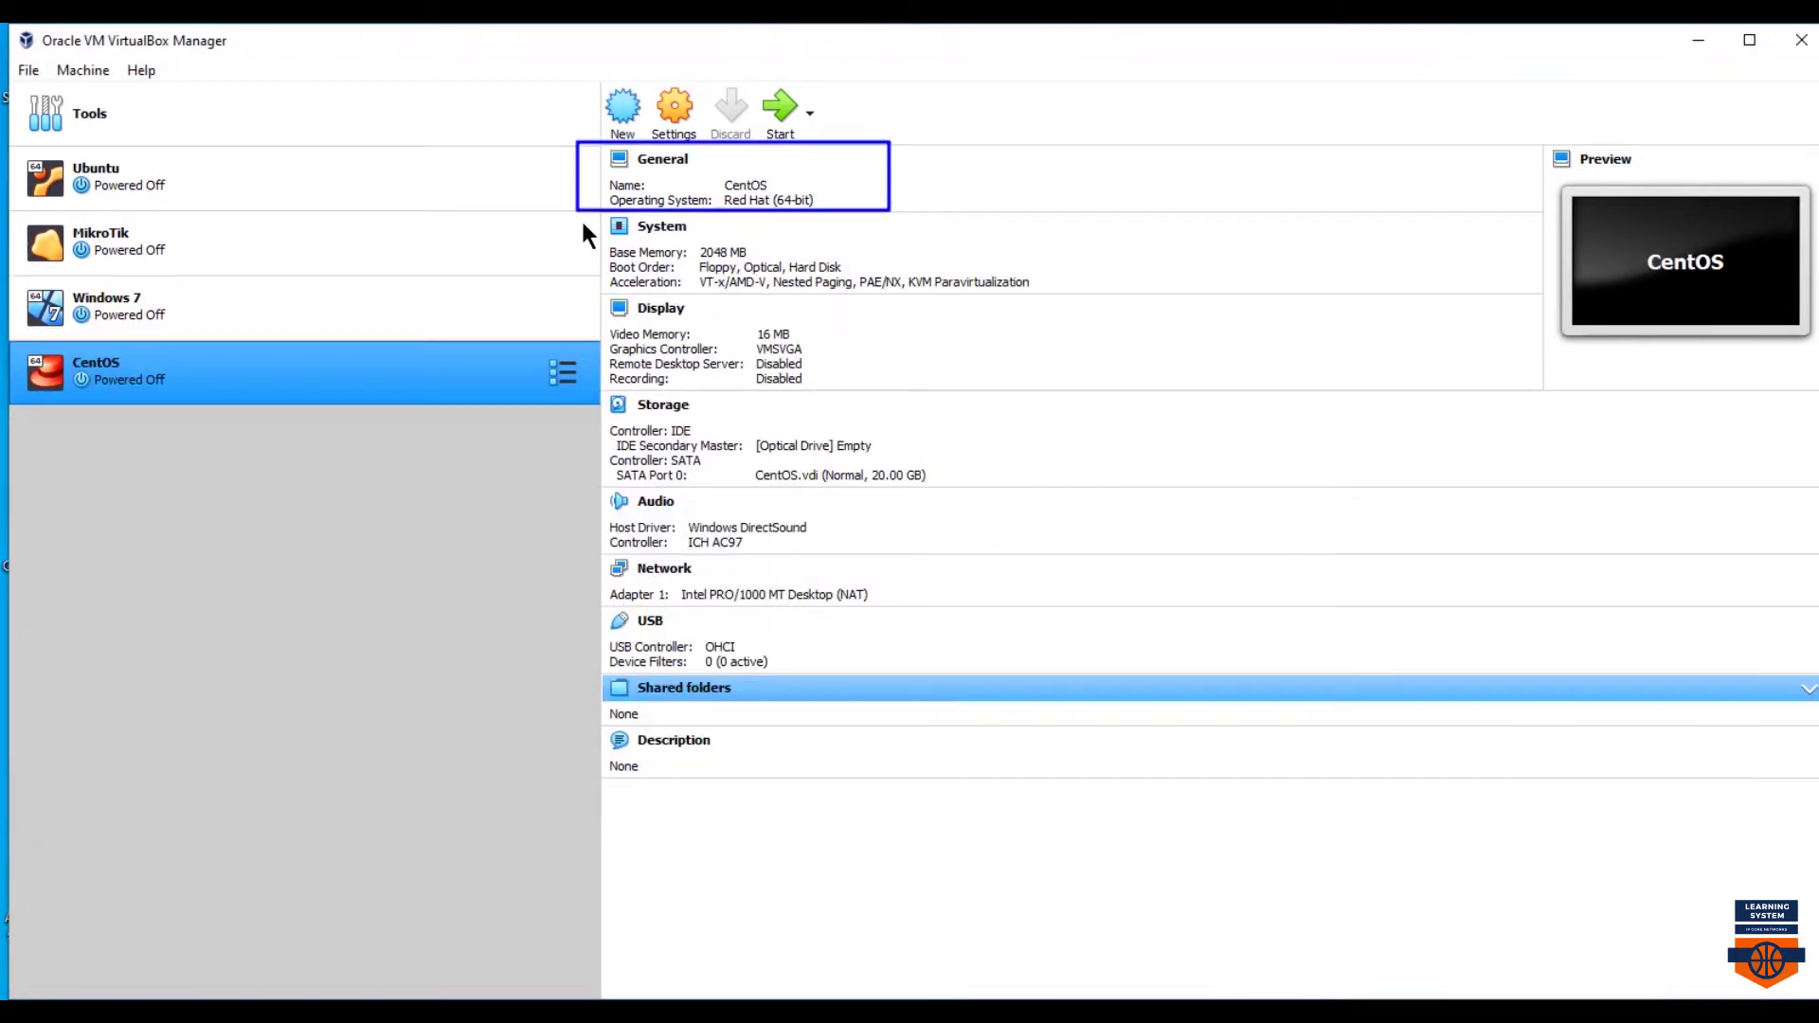
- Open the CentOS machine's settings and give it 2 processors
drag(578, 217, 1090, 297)
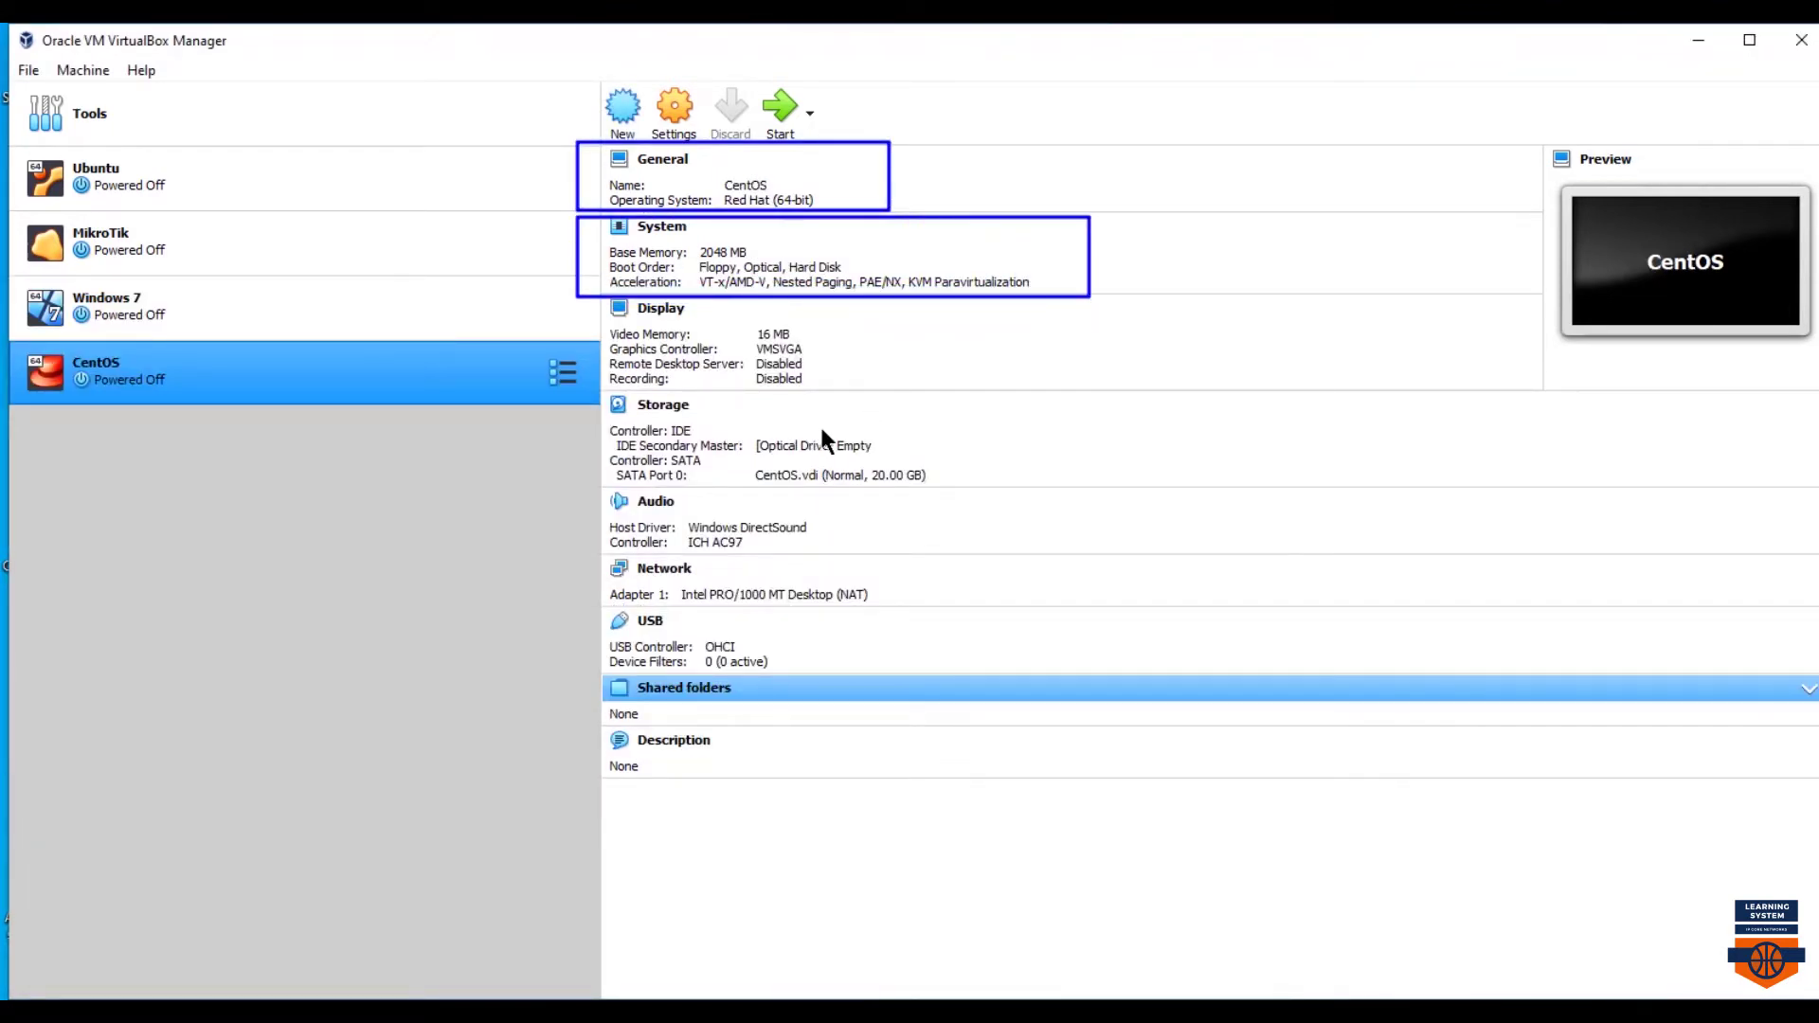
mouse_move(580, 304)
mouse_down()
mouse_move(903, 374)
mouse_move(926, 397)
mouse_up()
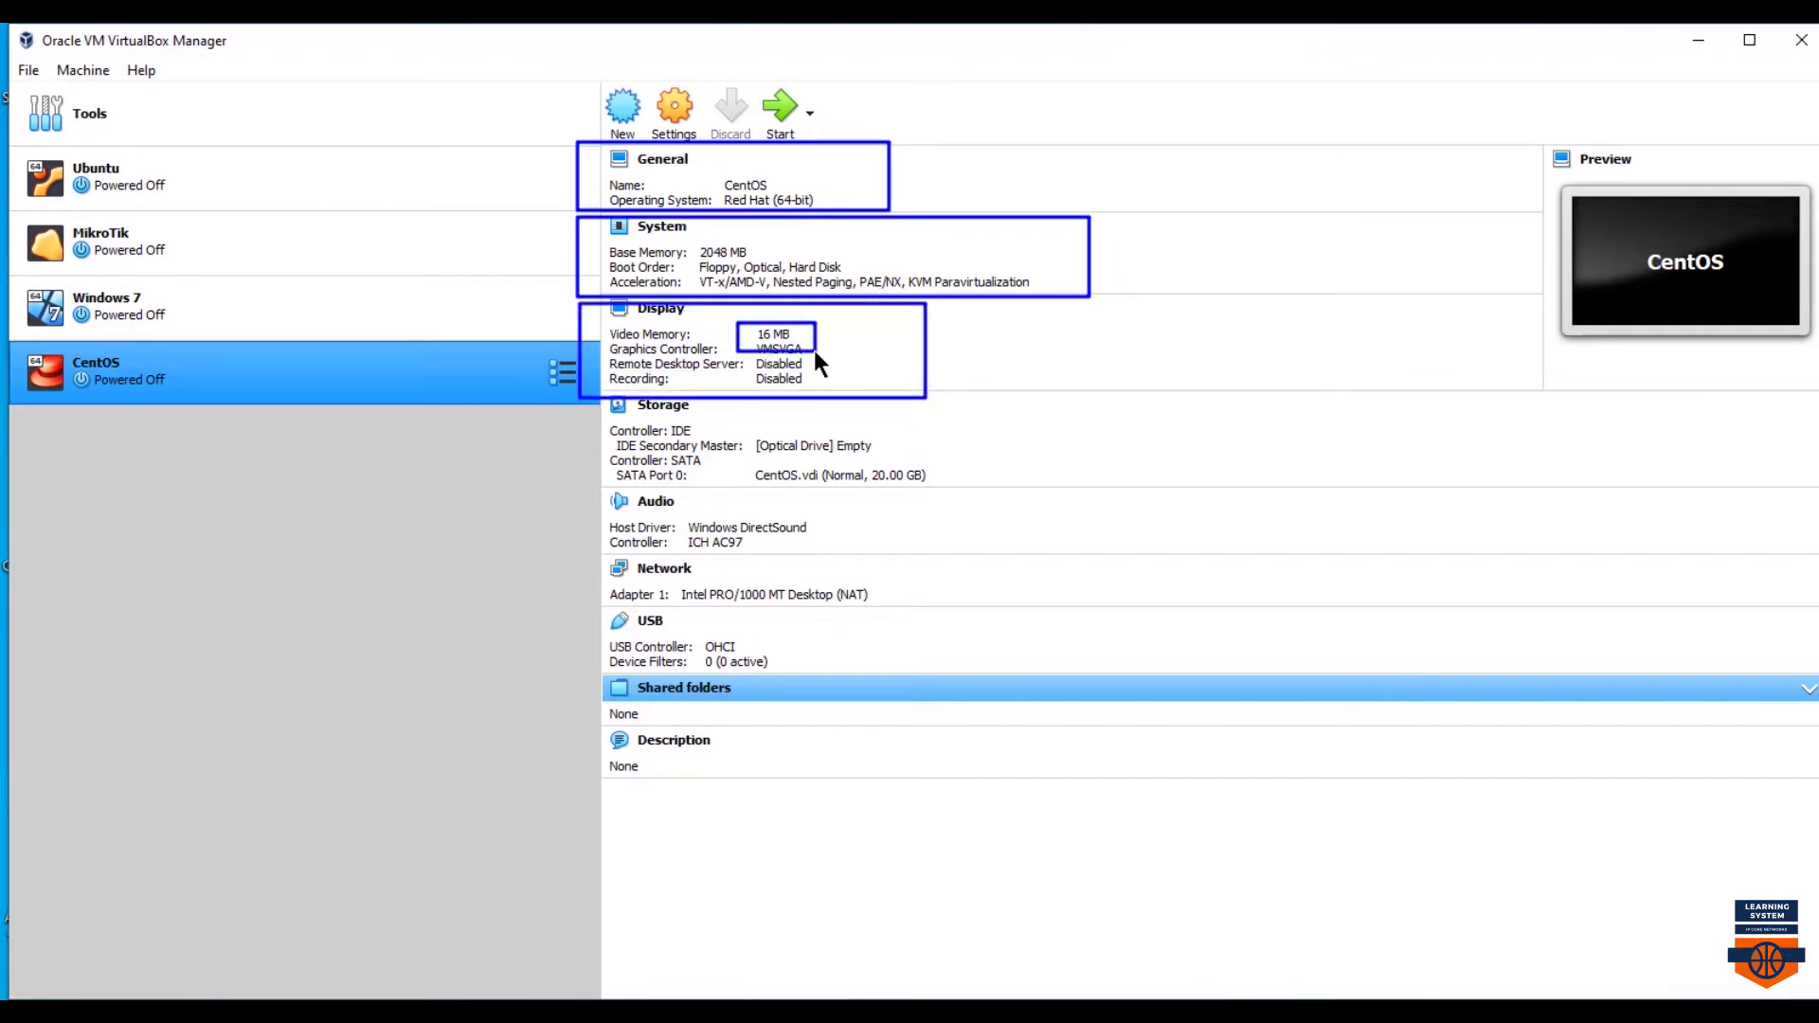
key(Escape)
key(ctrl+s)
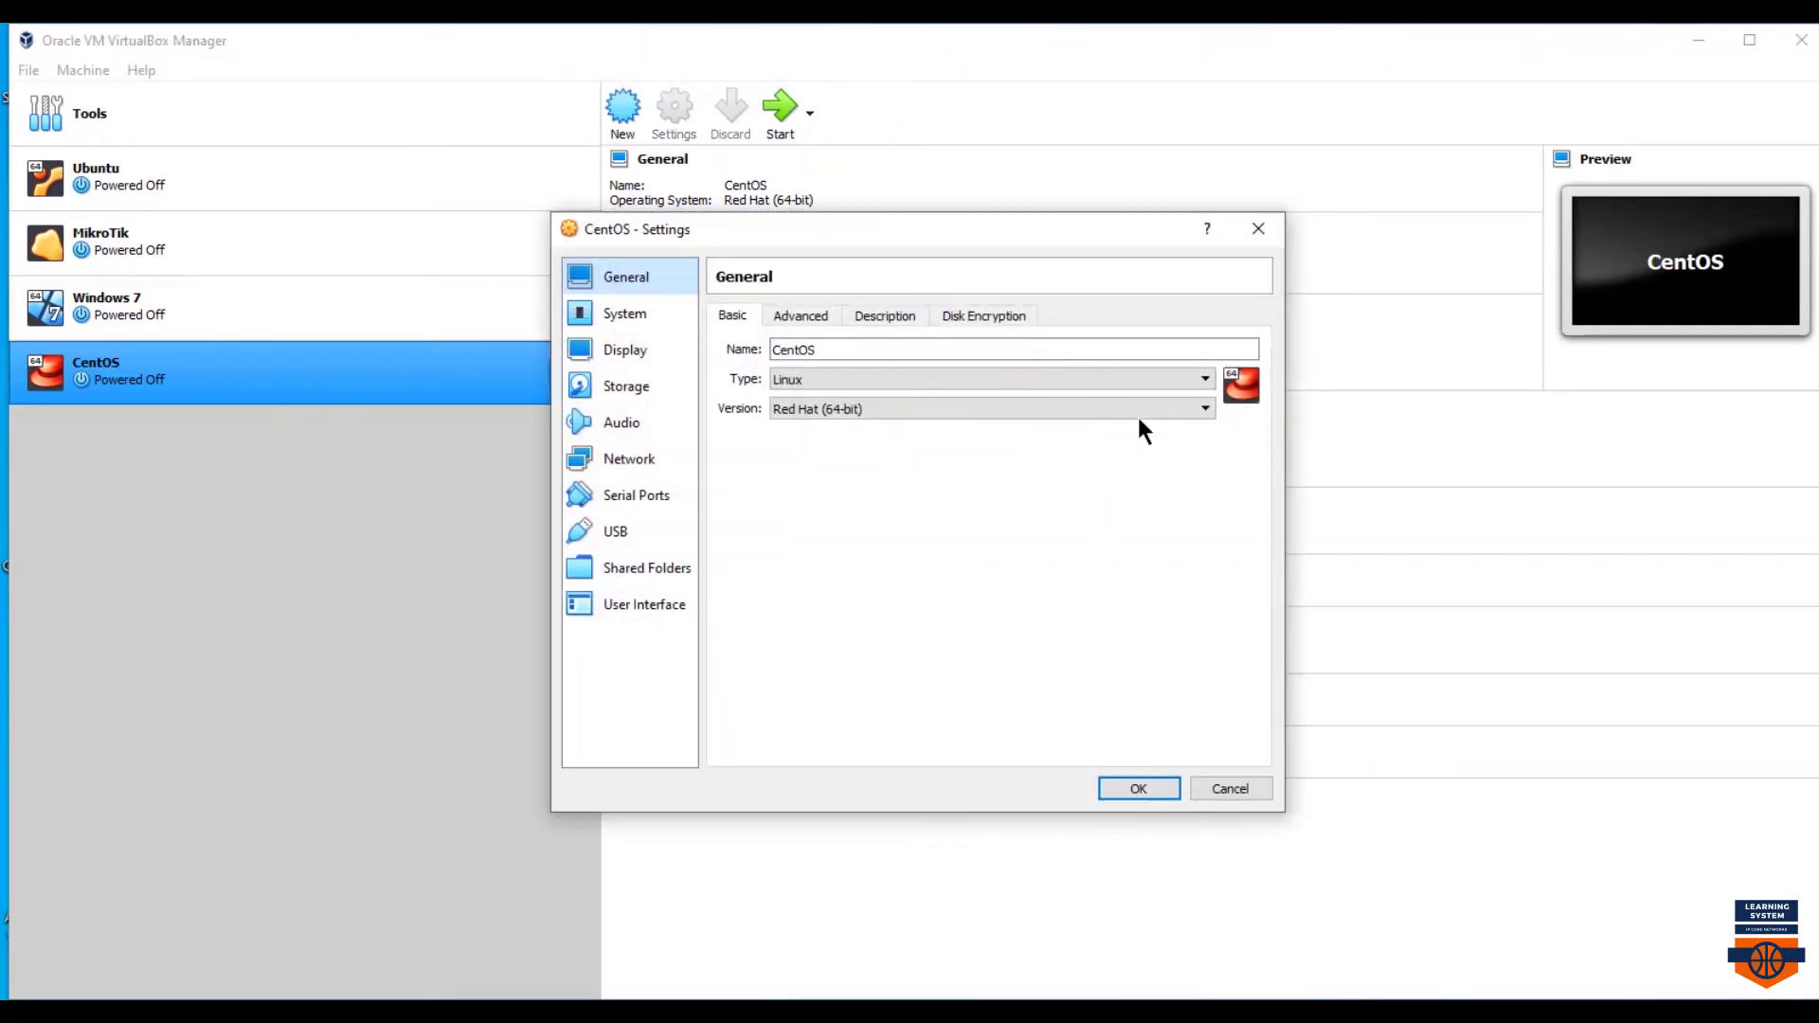
click(795, 316)
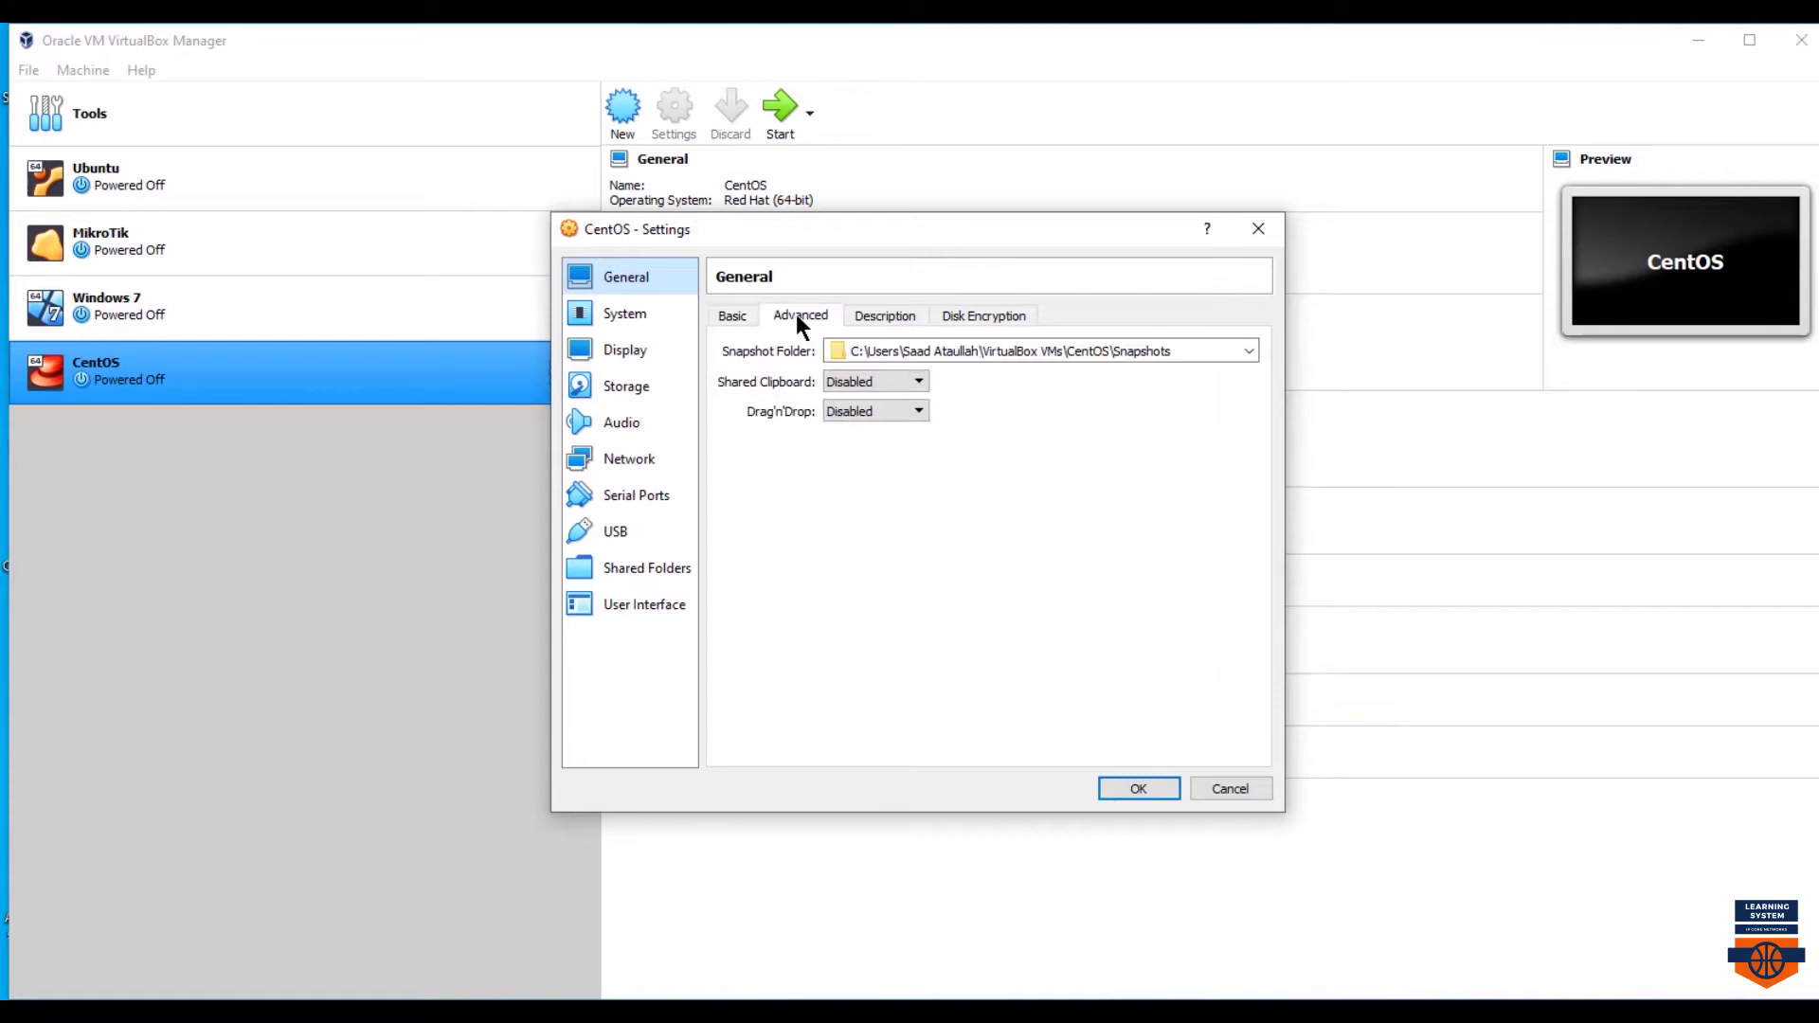
click(863, 316)
click(666, 320)
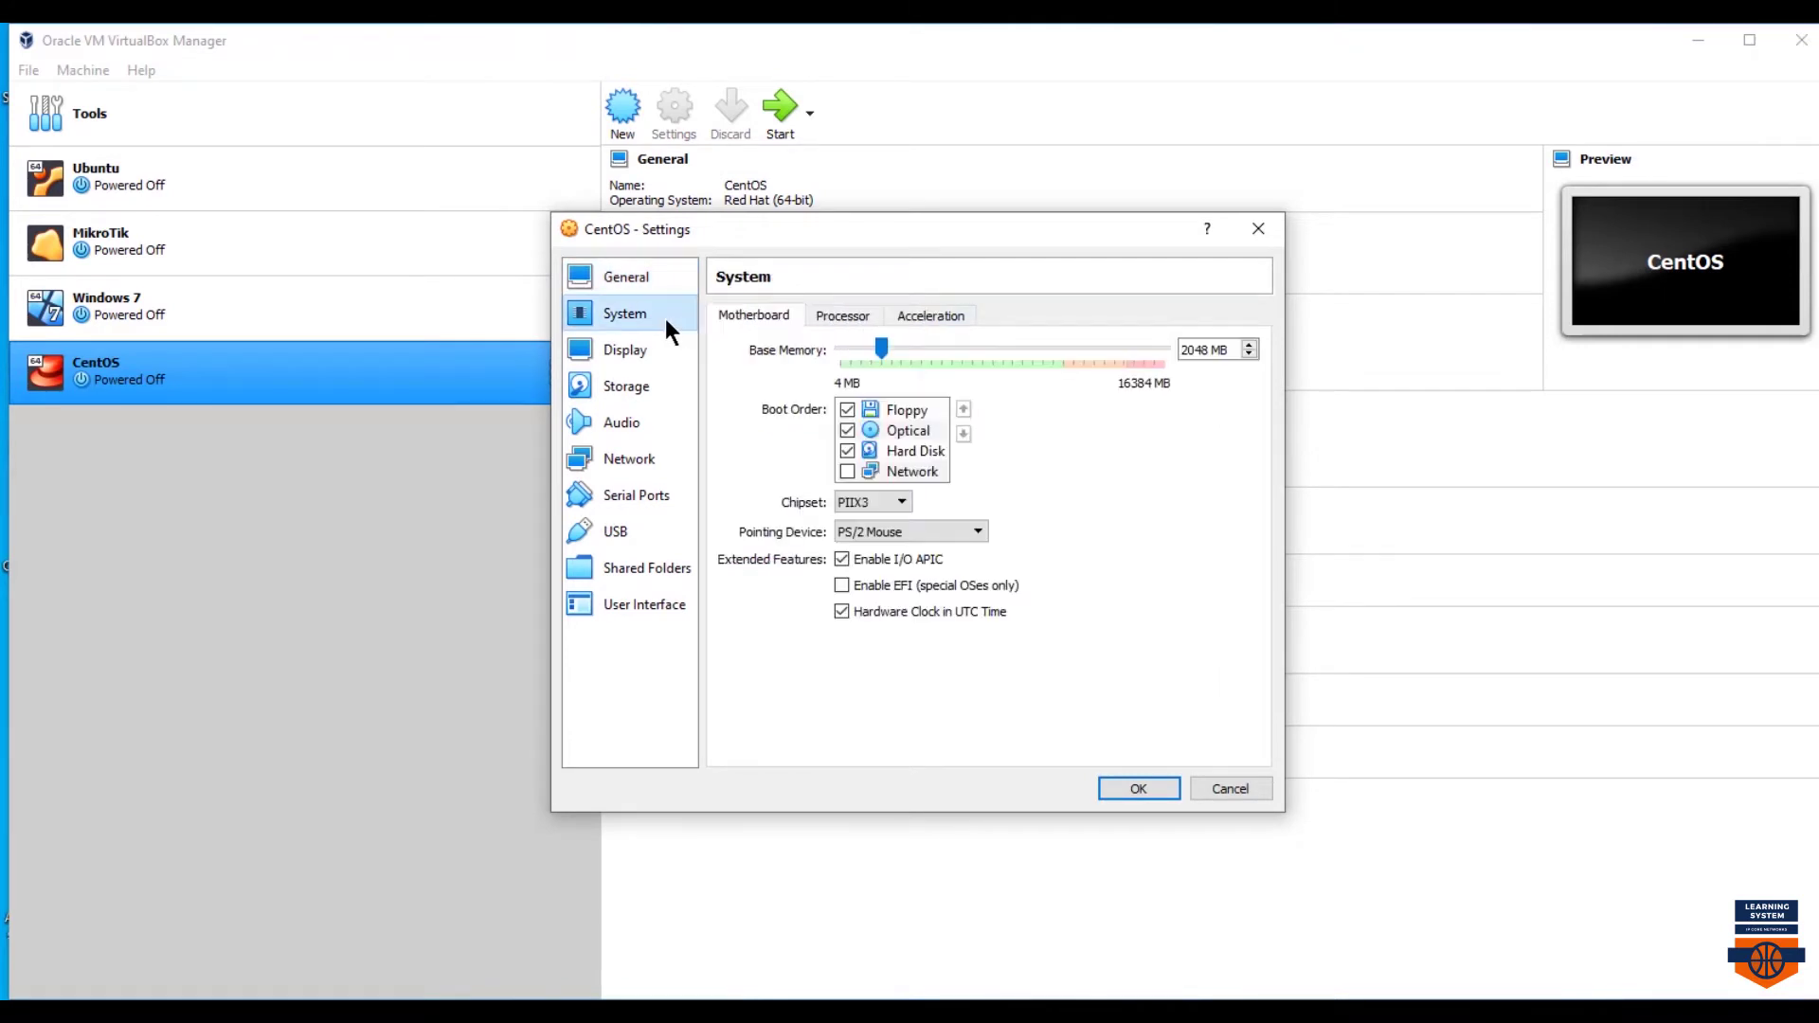
click(829, 318)
key(BackSpace)
text(2)
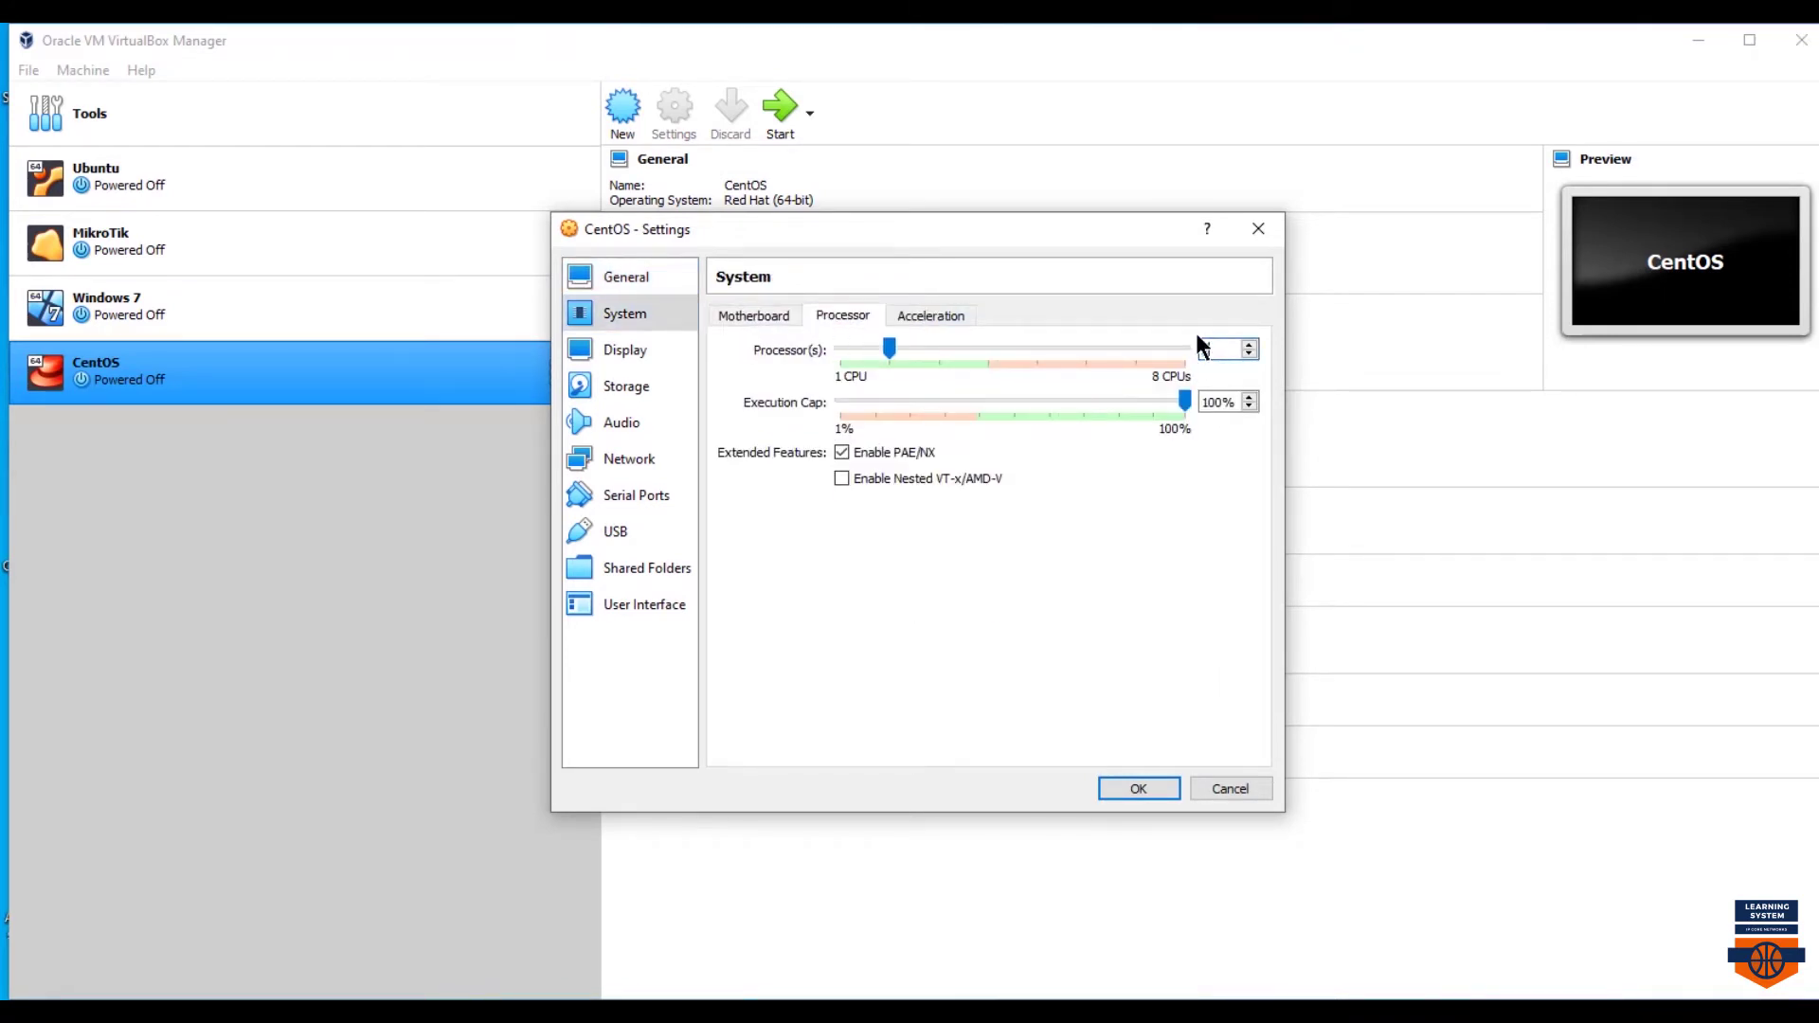
click(947, 317)
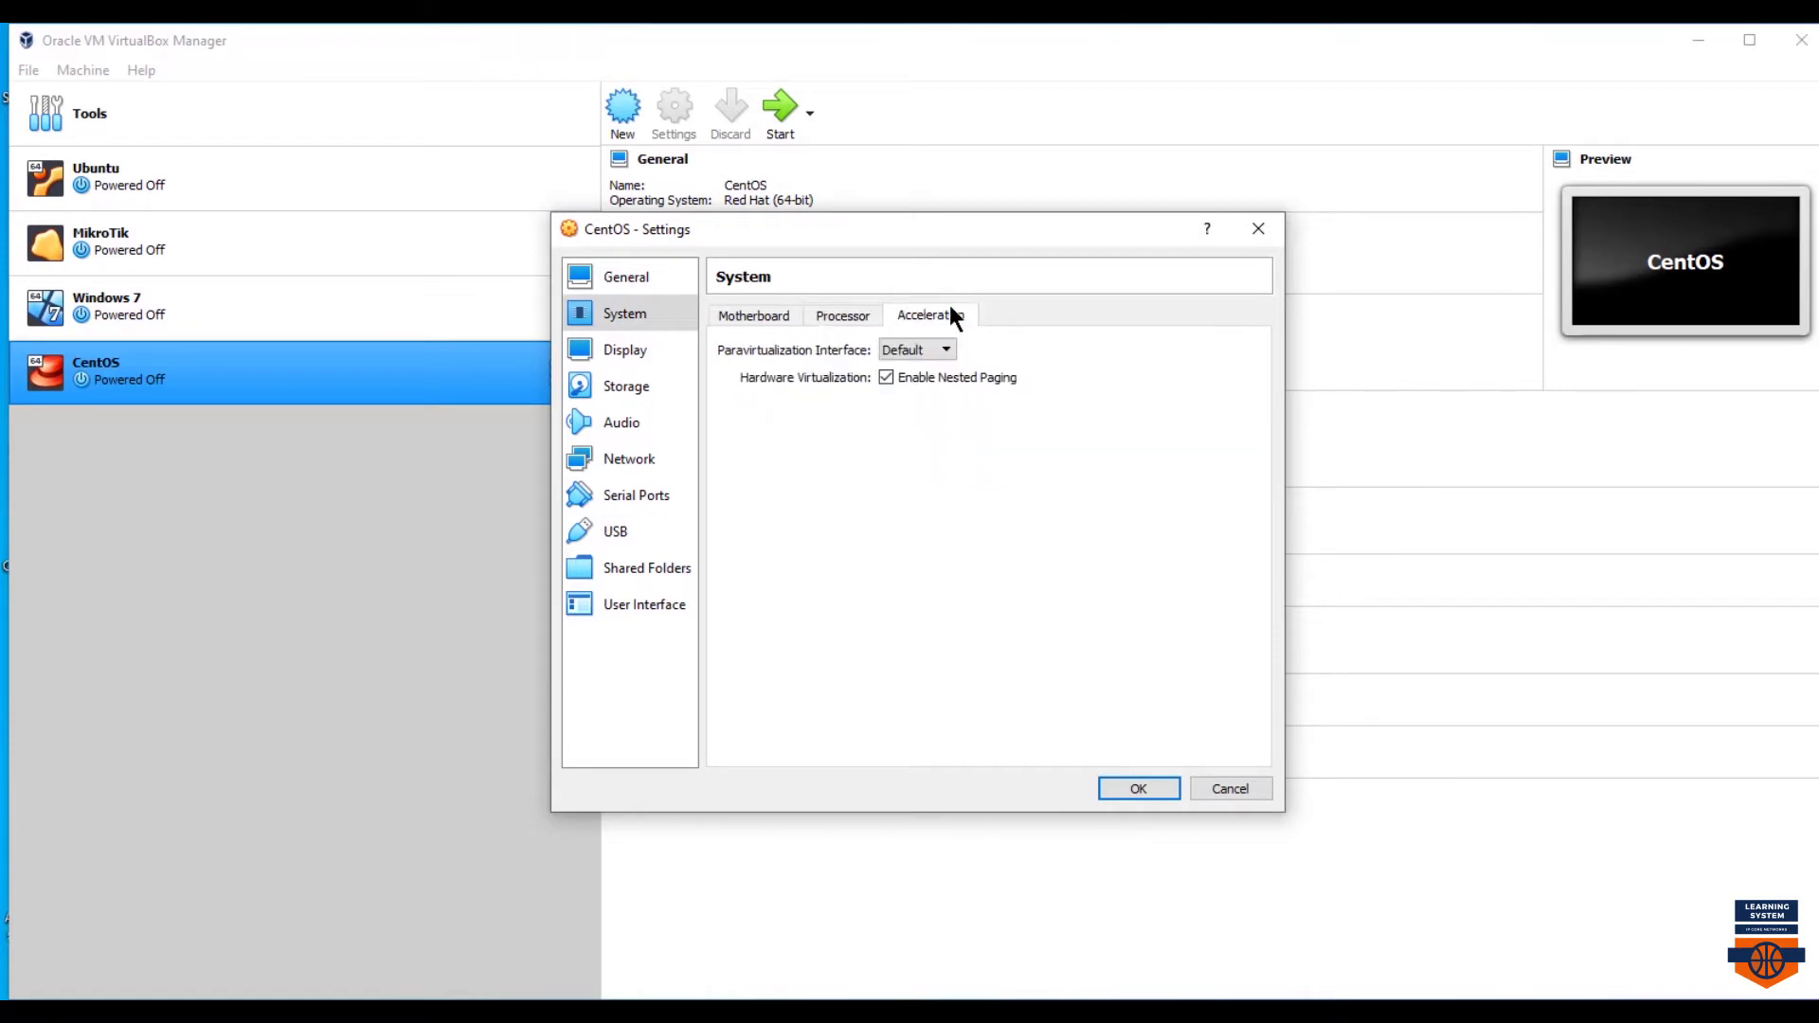
- Keep VMSVGA as the graphics controller and enable 3D acceleration
click(624, 351)
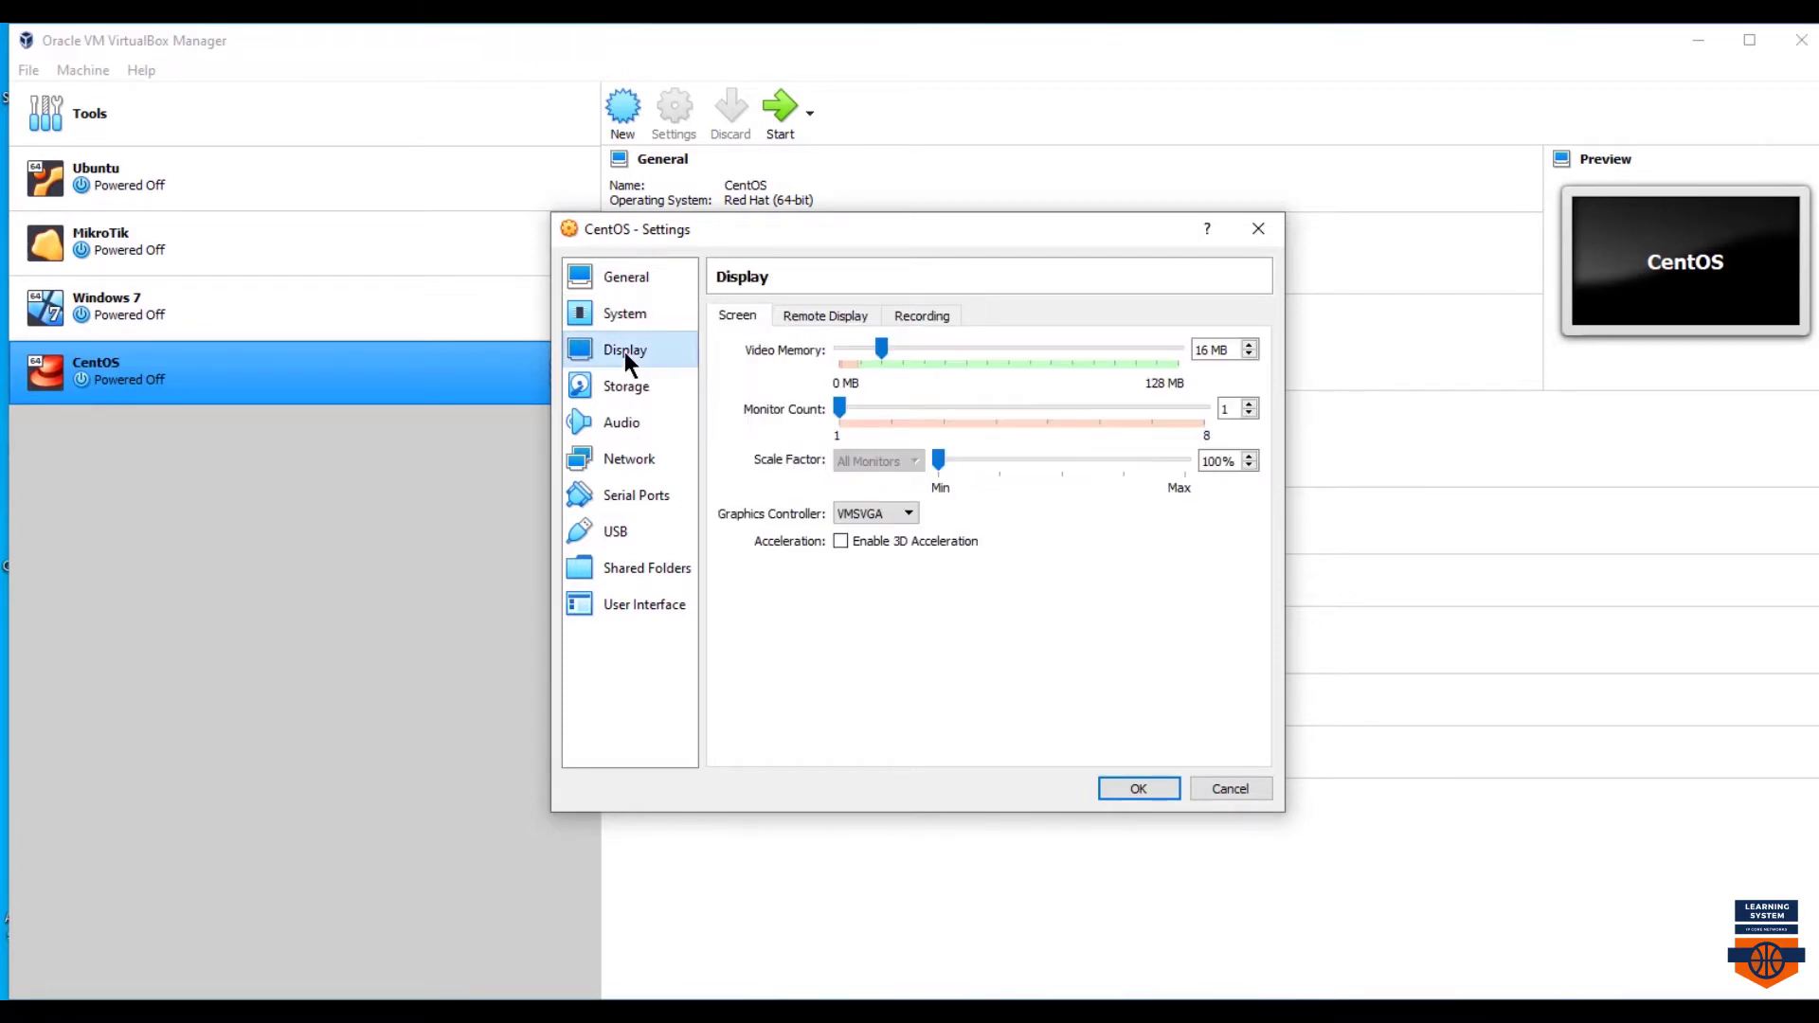
click(910, 514)
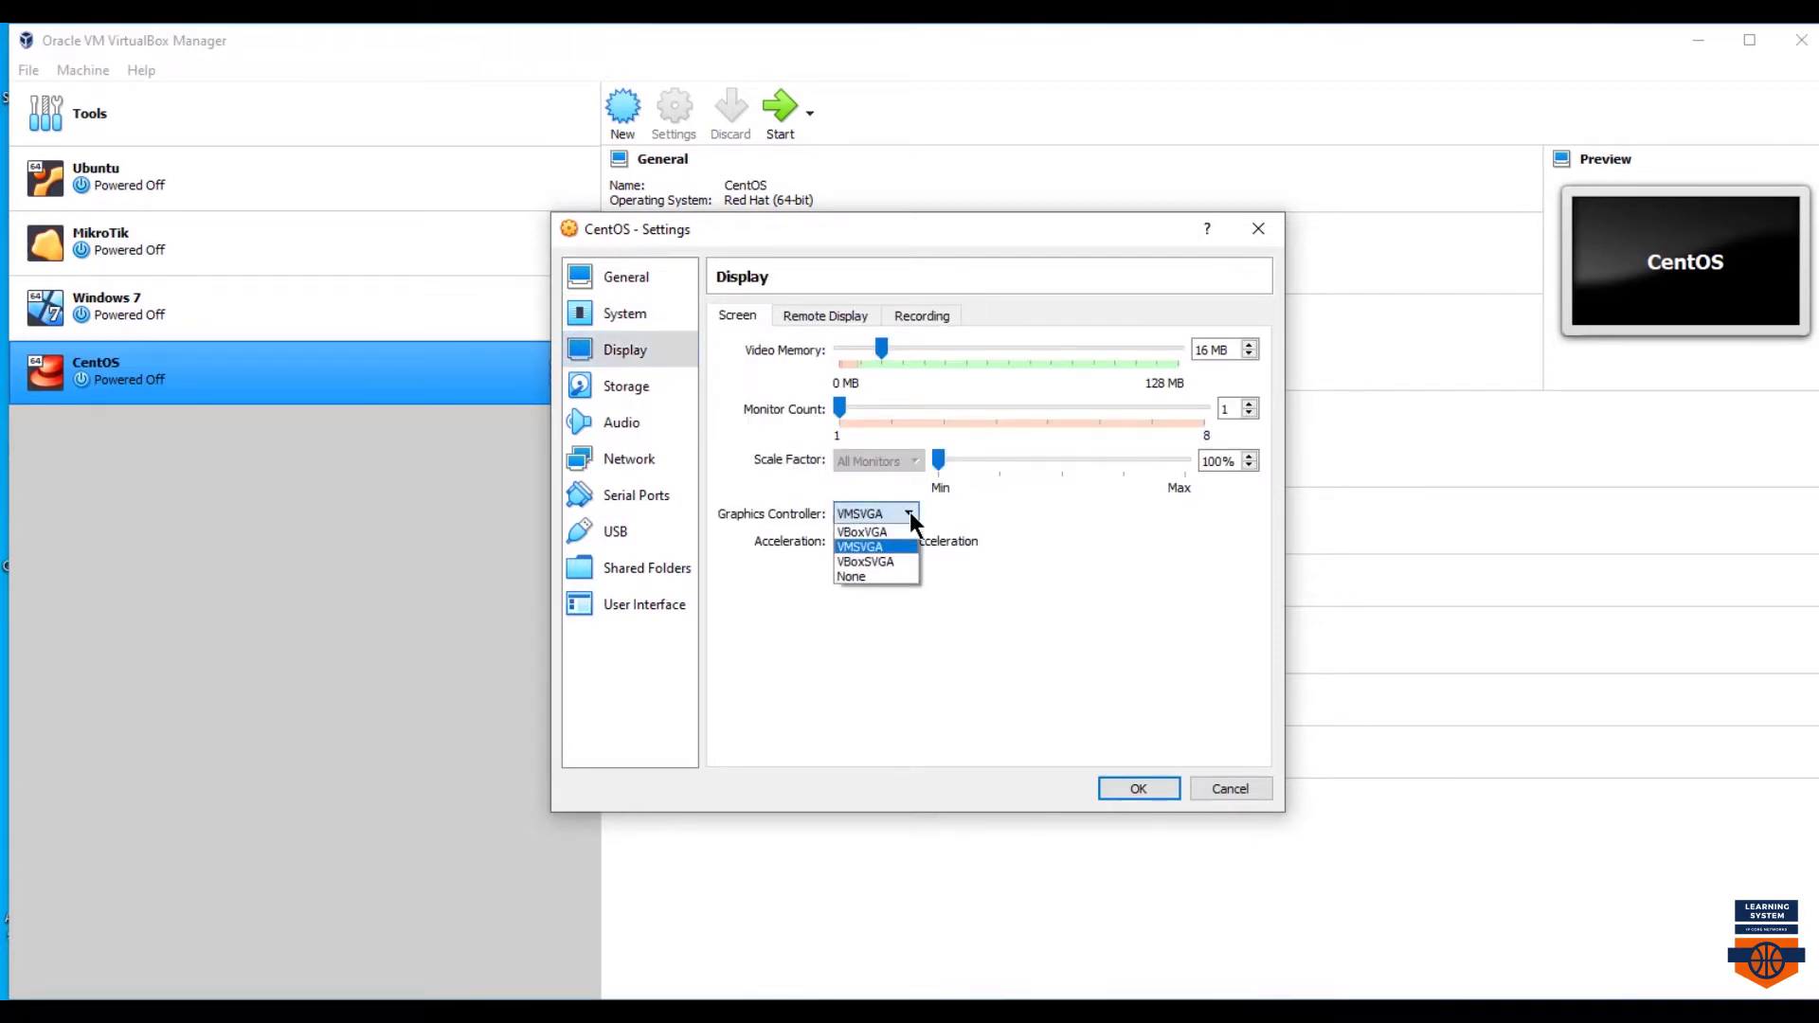
click(909, 513)
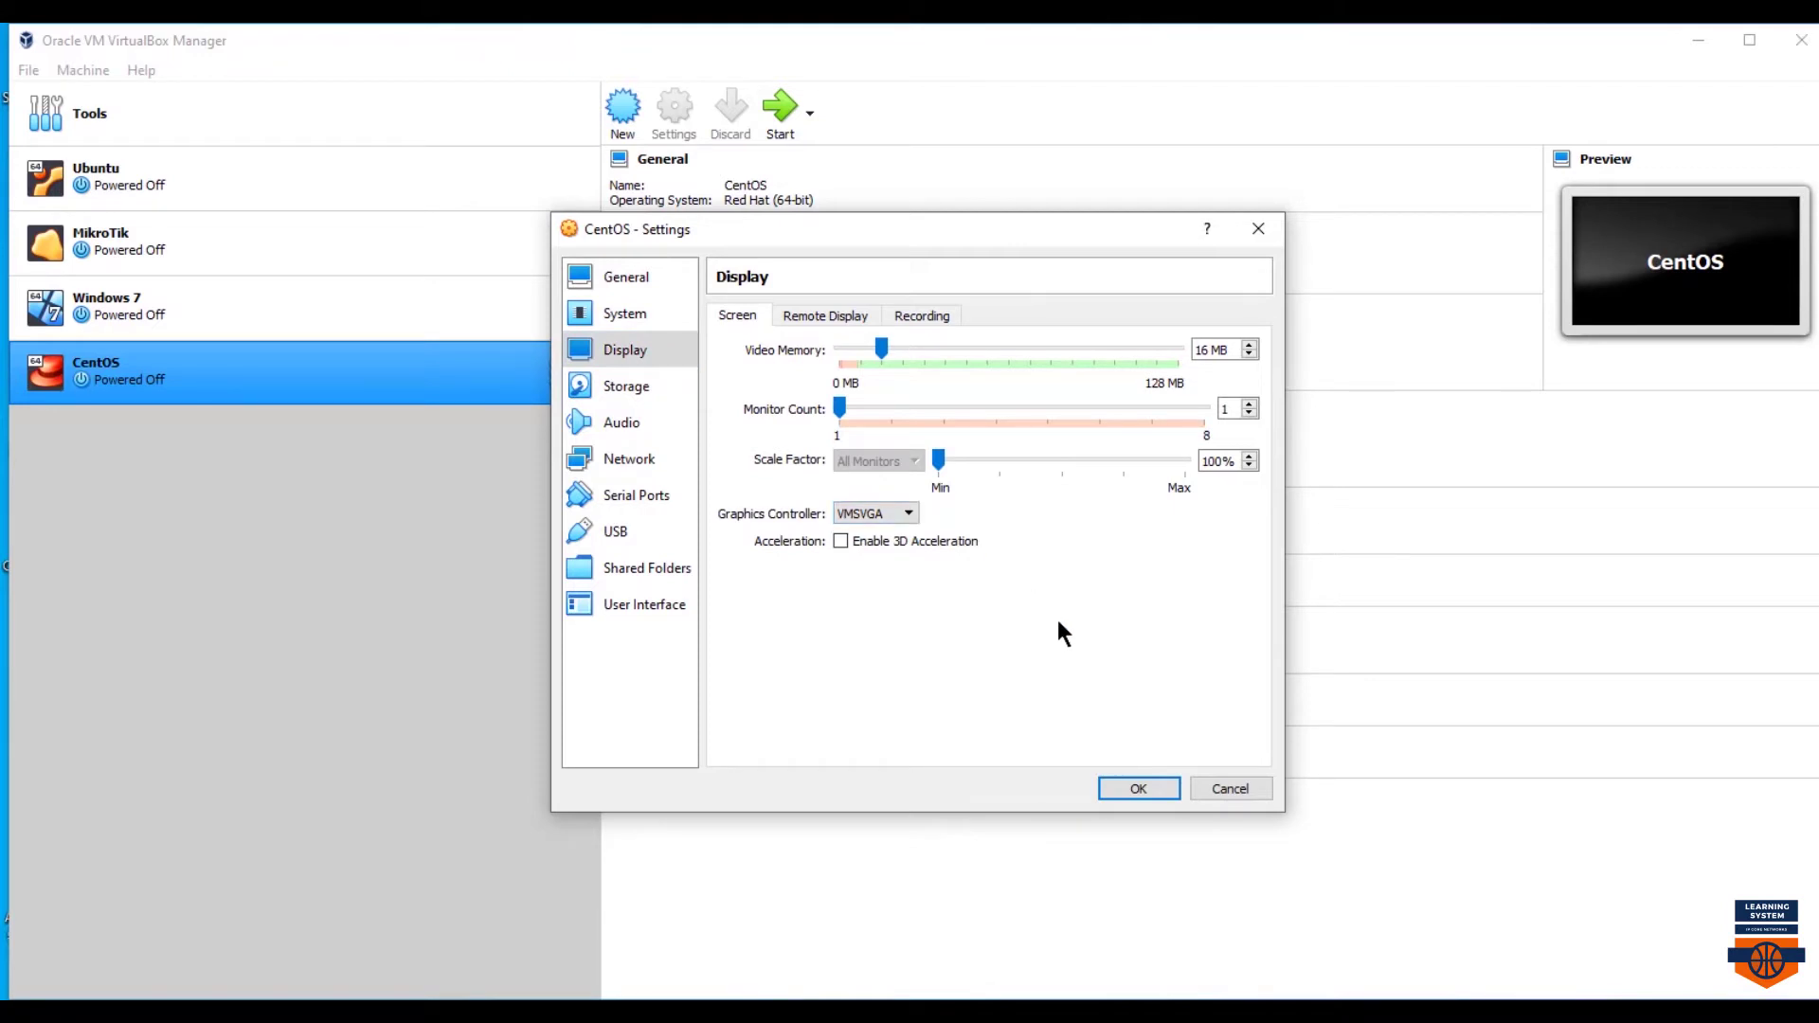
click(839, 540)
click(827, 316)
click(917, 314)
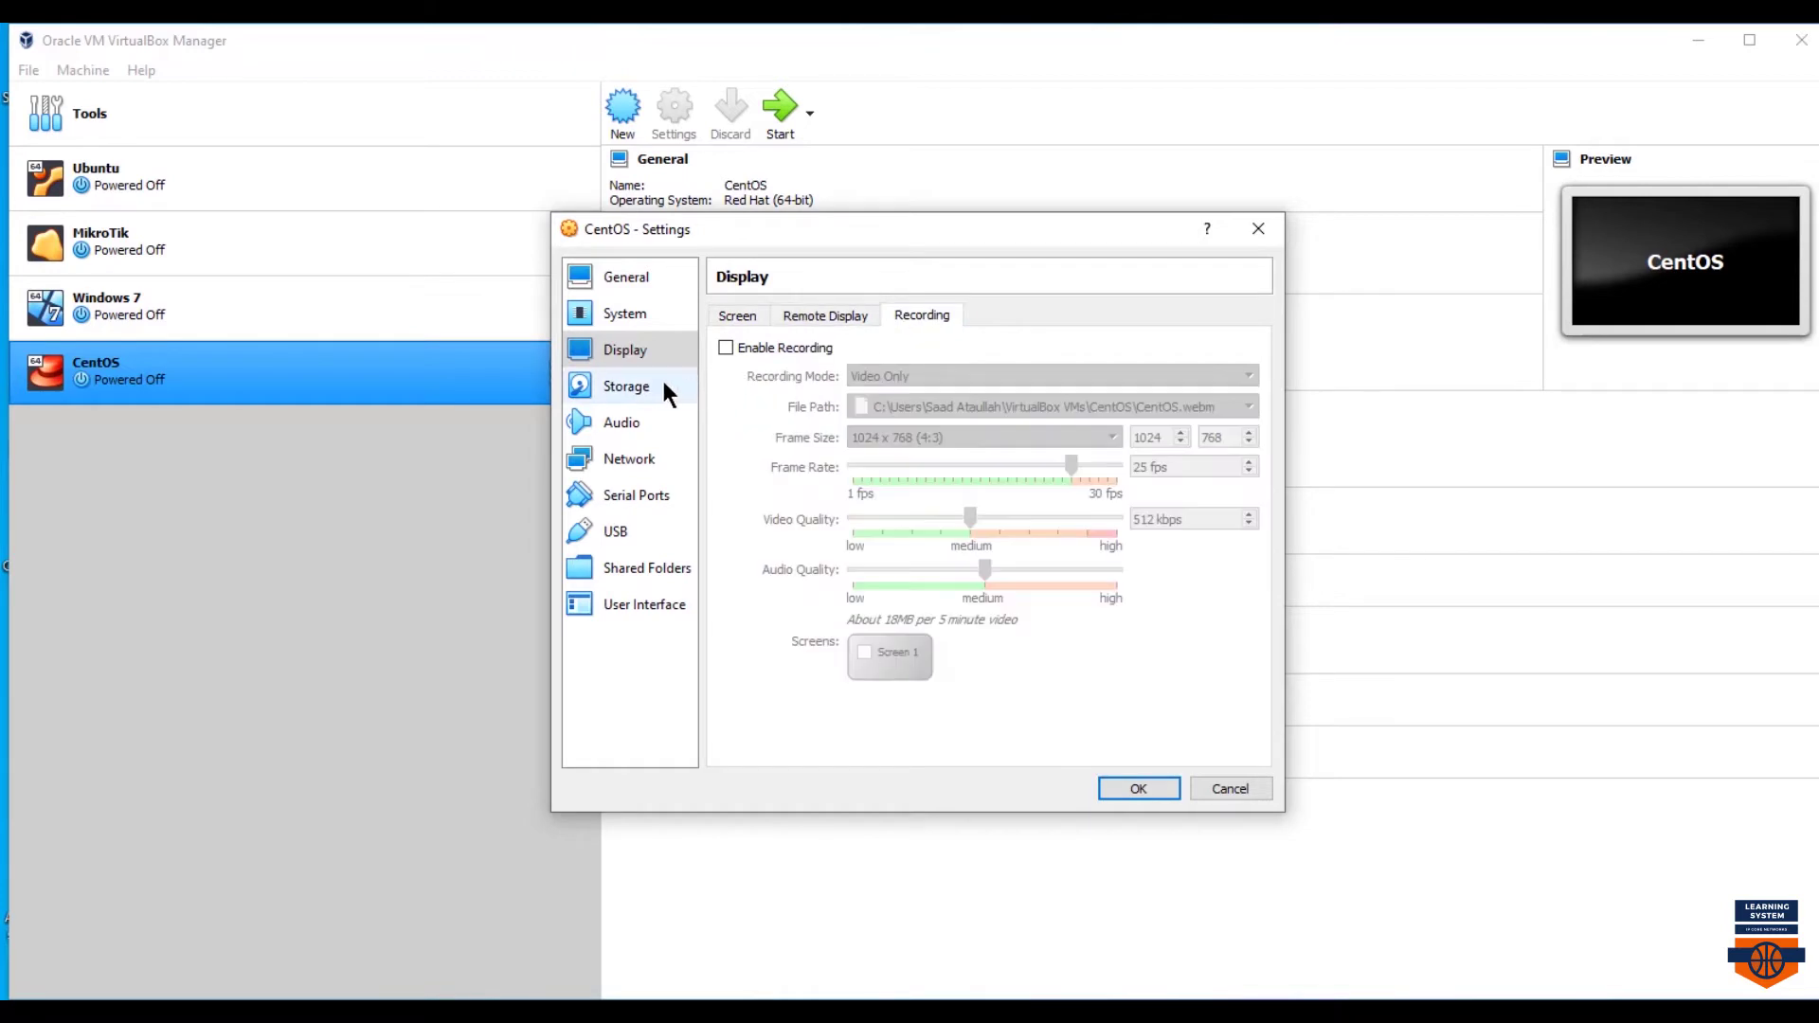
- Load the CentOS-7 ISO into the empty IDE optical drive
click(662, 385)
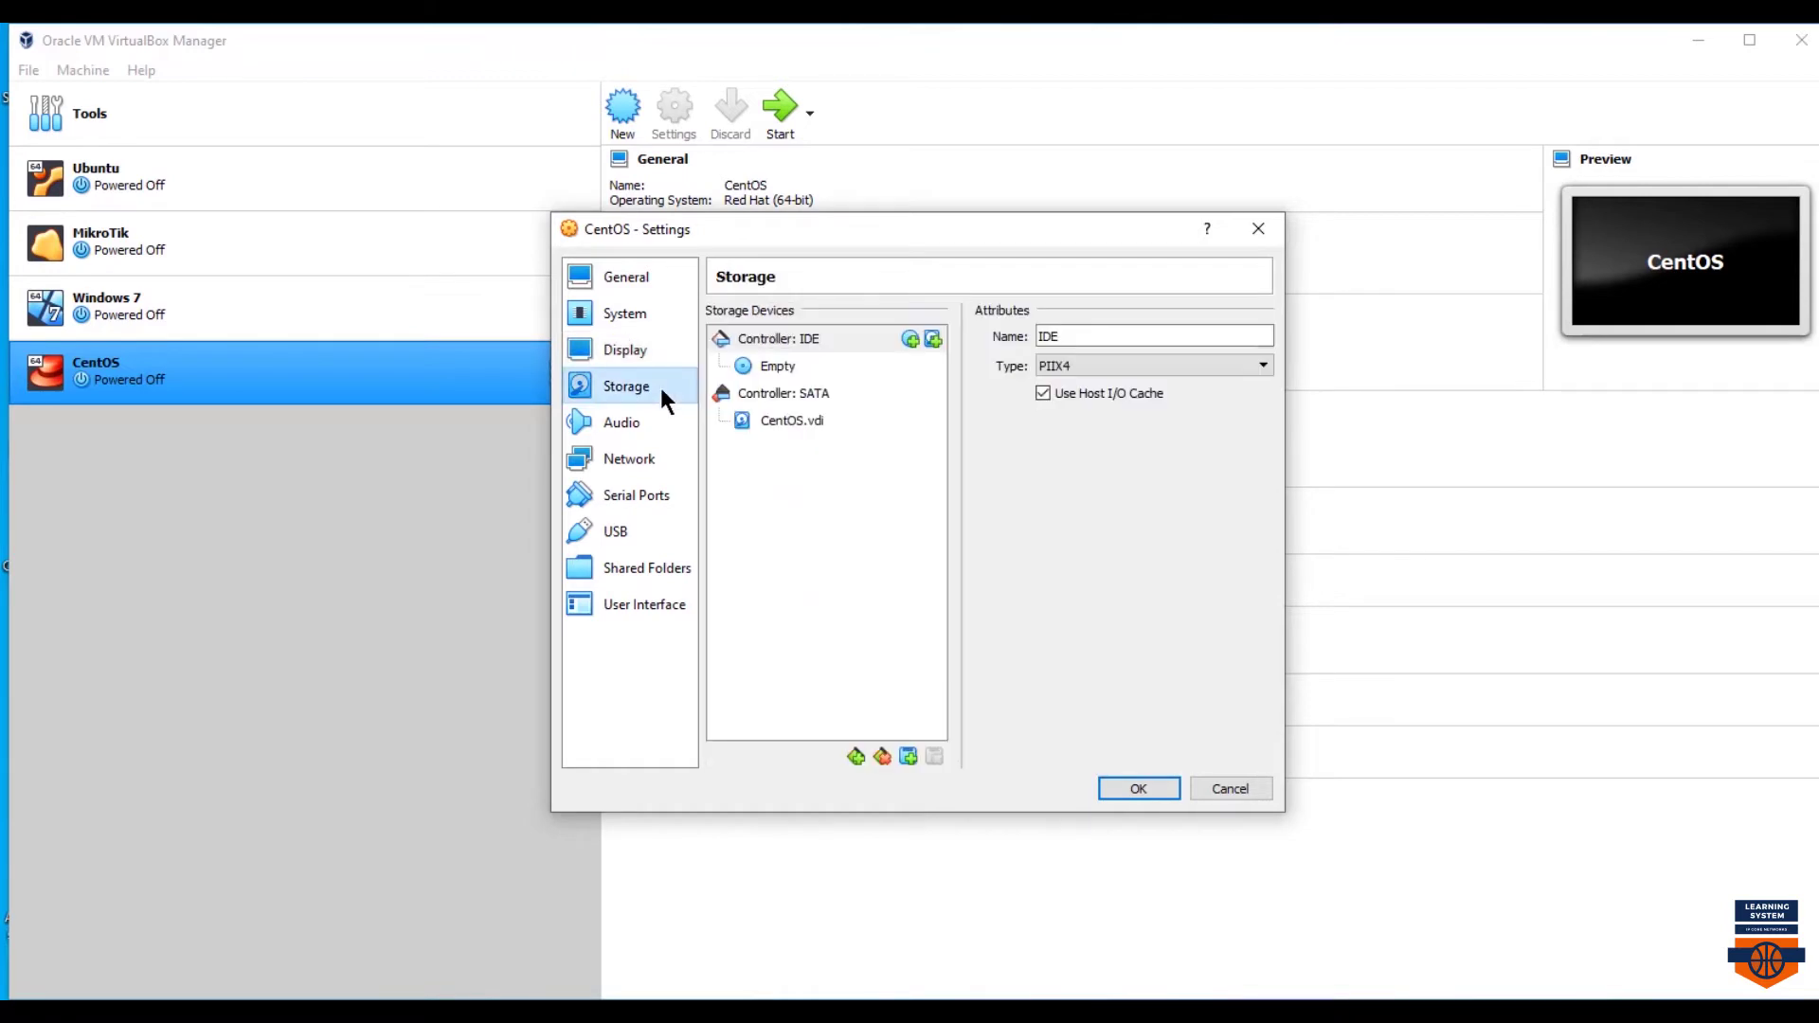
click(794, 366)
click(1261, 337)
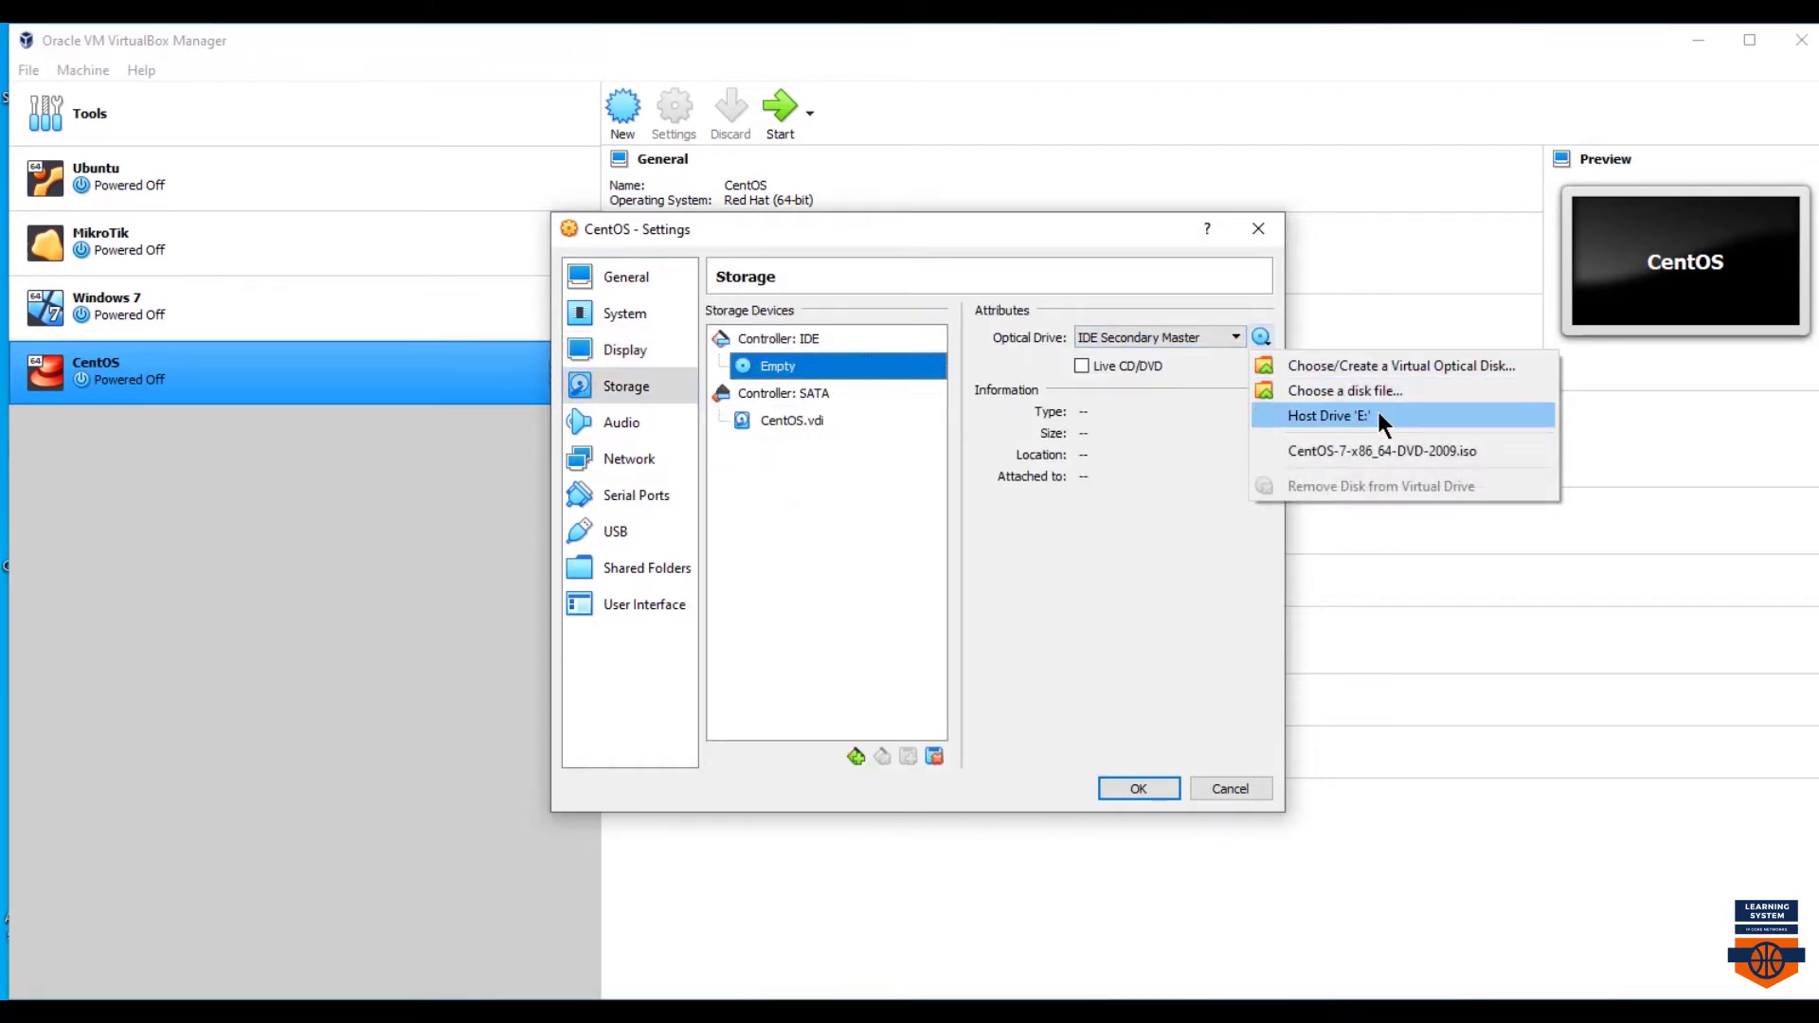
click(1373, 393)
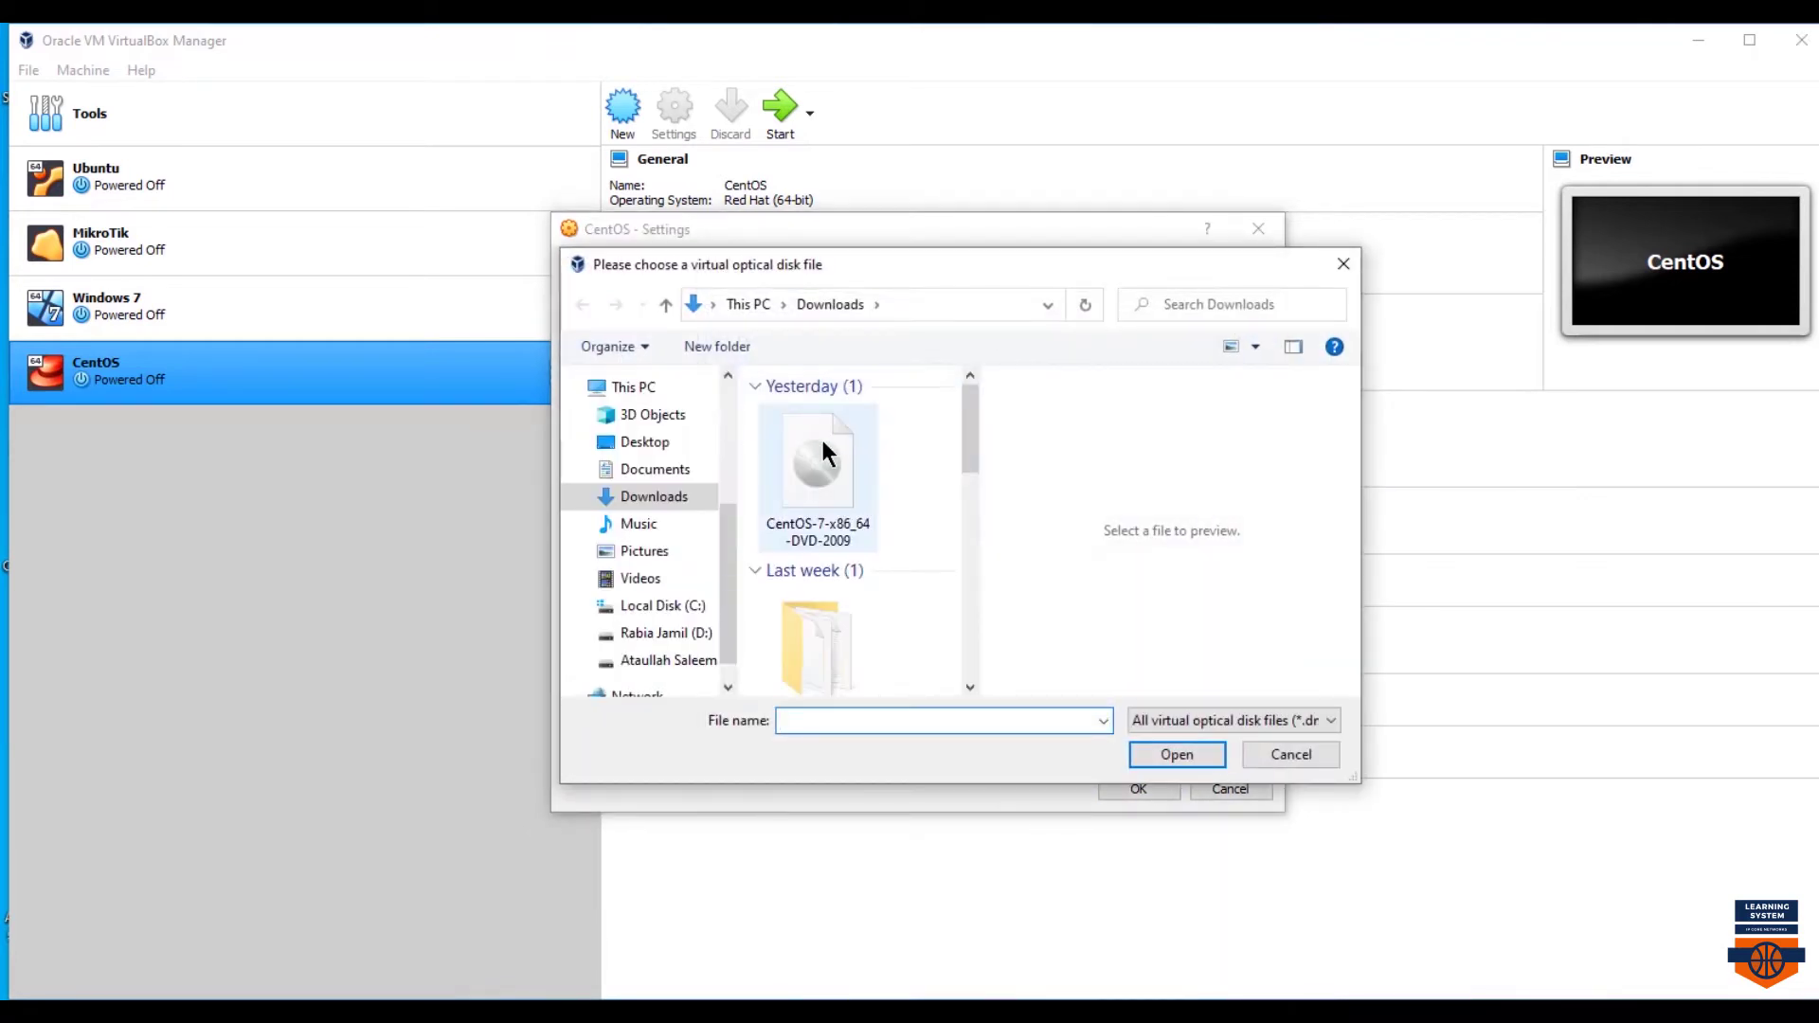
double_click(823, 443)
- Attach network Adapter 1 as Bridged Adapter on Intel(R) Ethernet Connection I217-LM
click(637, 438)
click(637, 461)
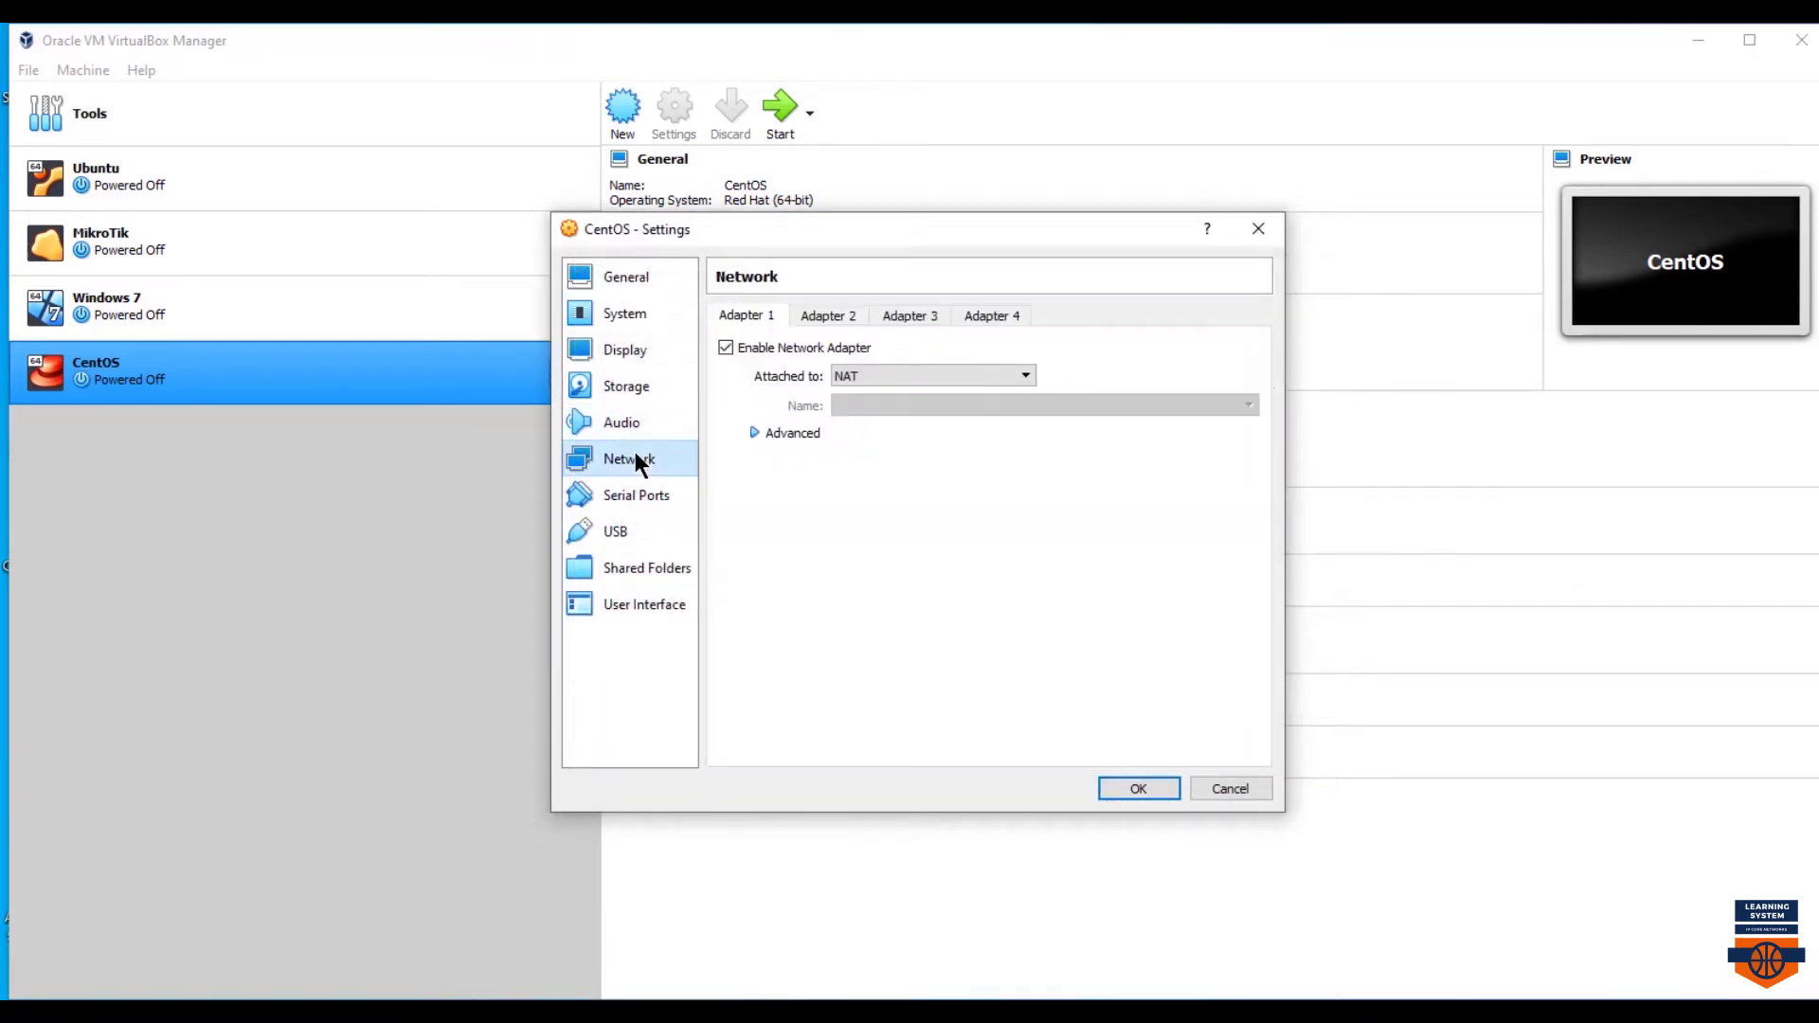
click(886, 376)
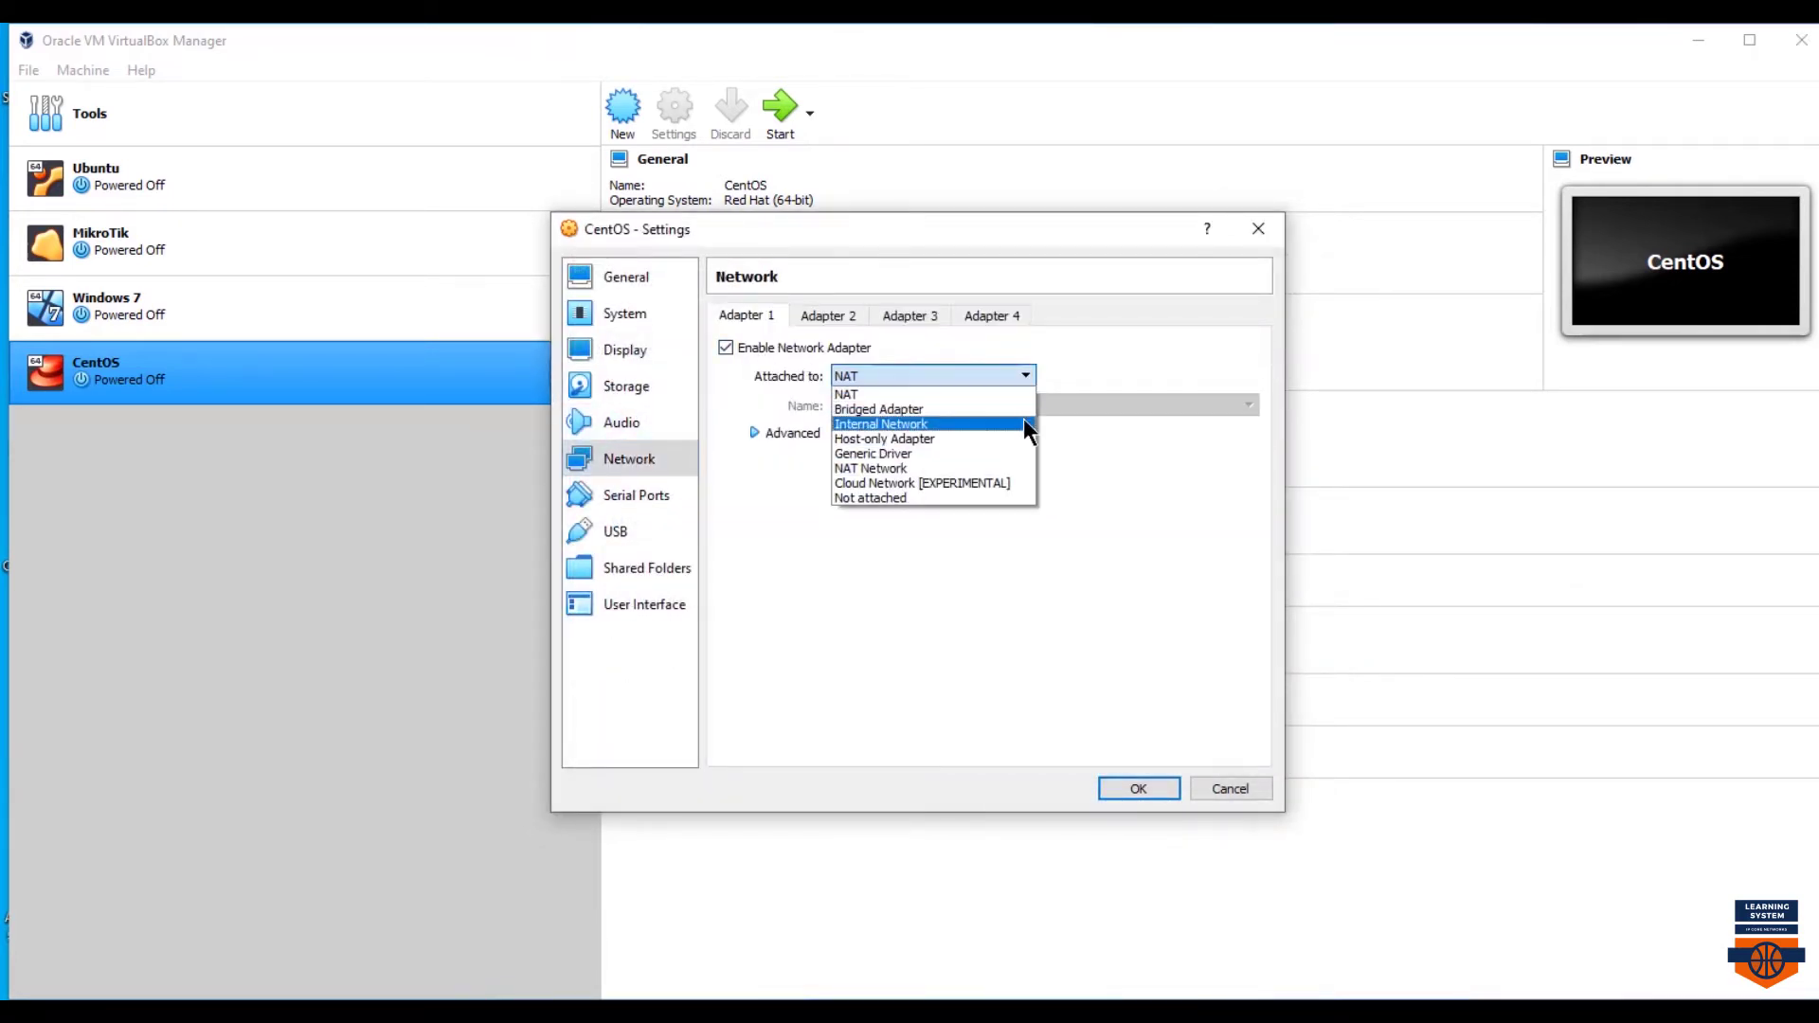
click(935, 406)
click(1249, 404)
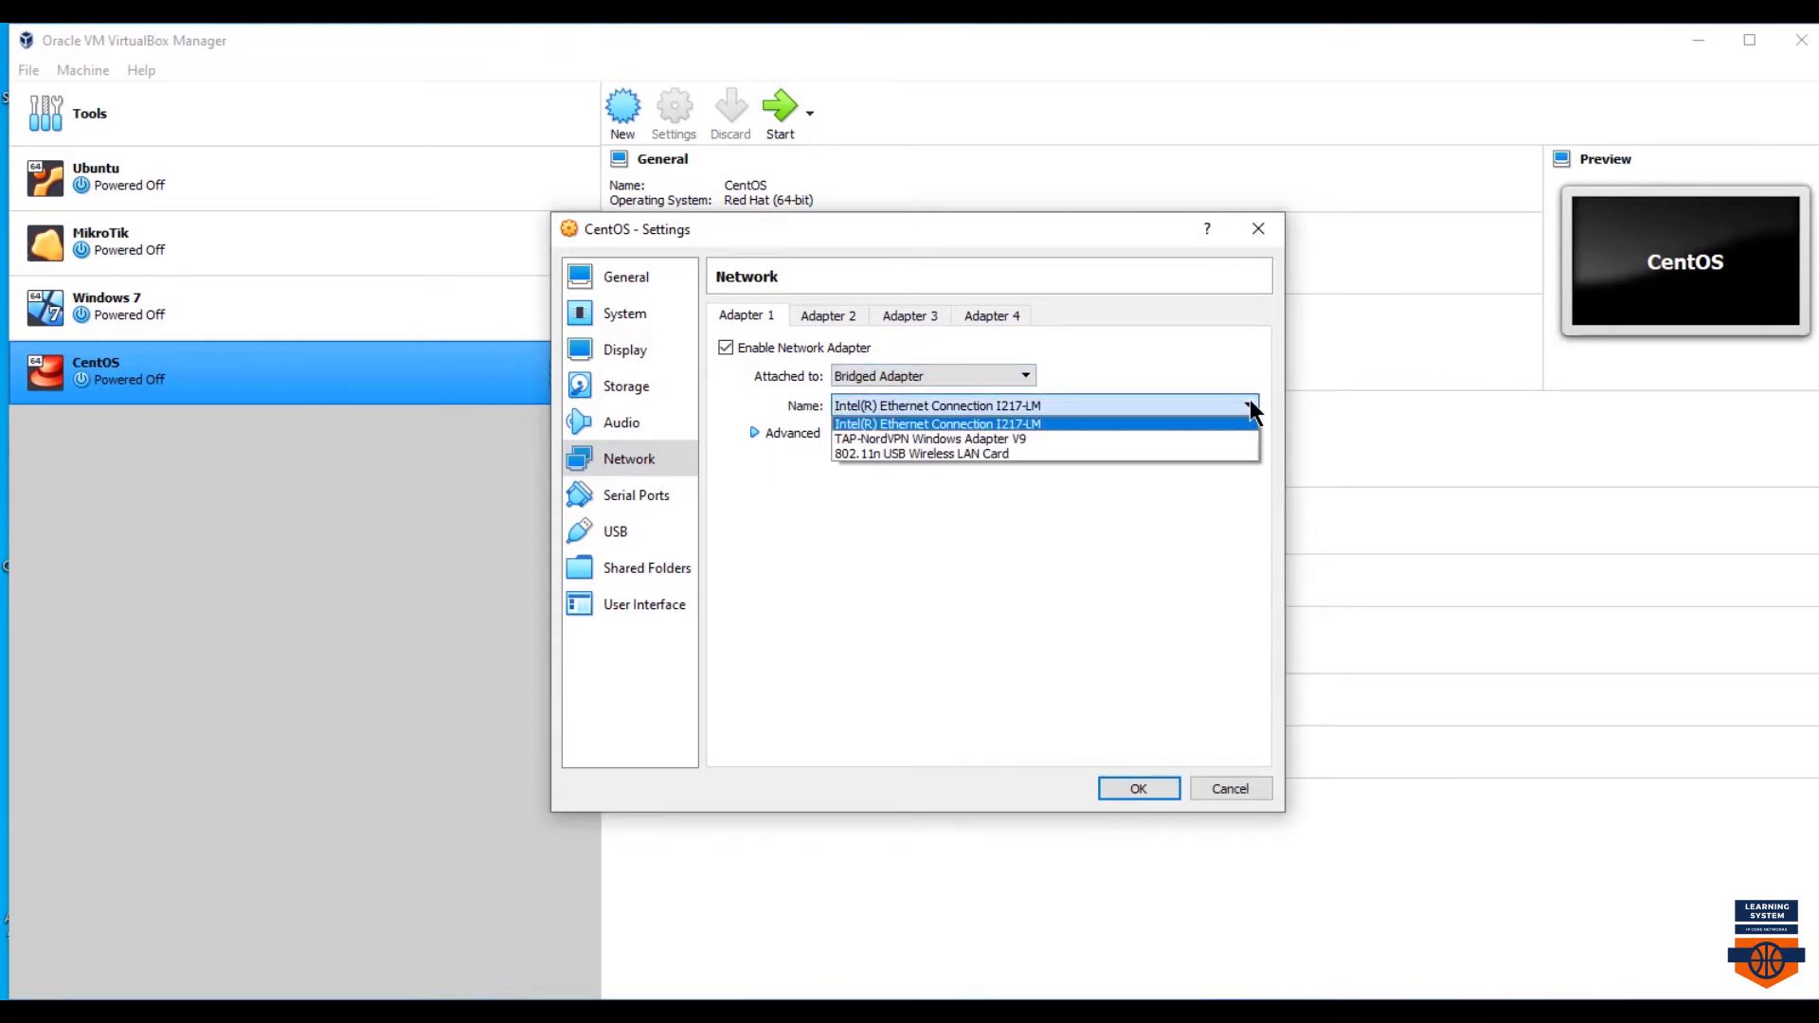
click(1248, 404)
key(super)
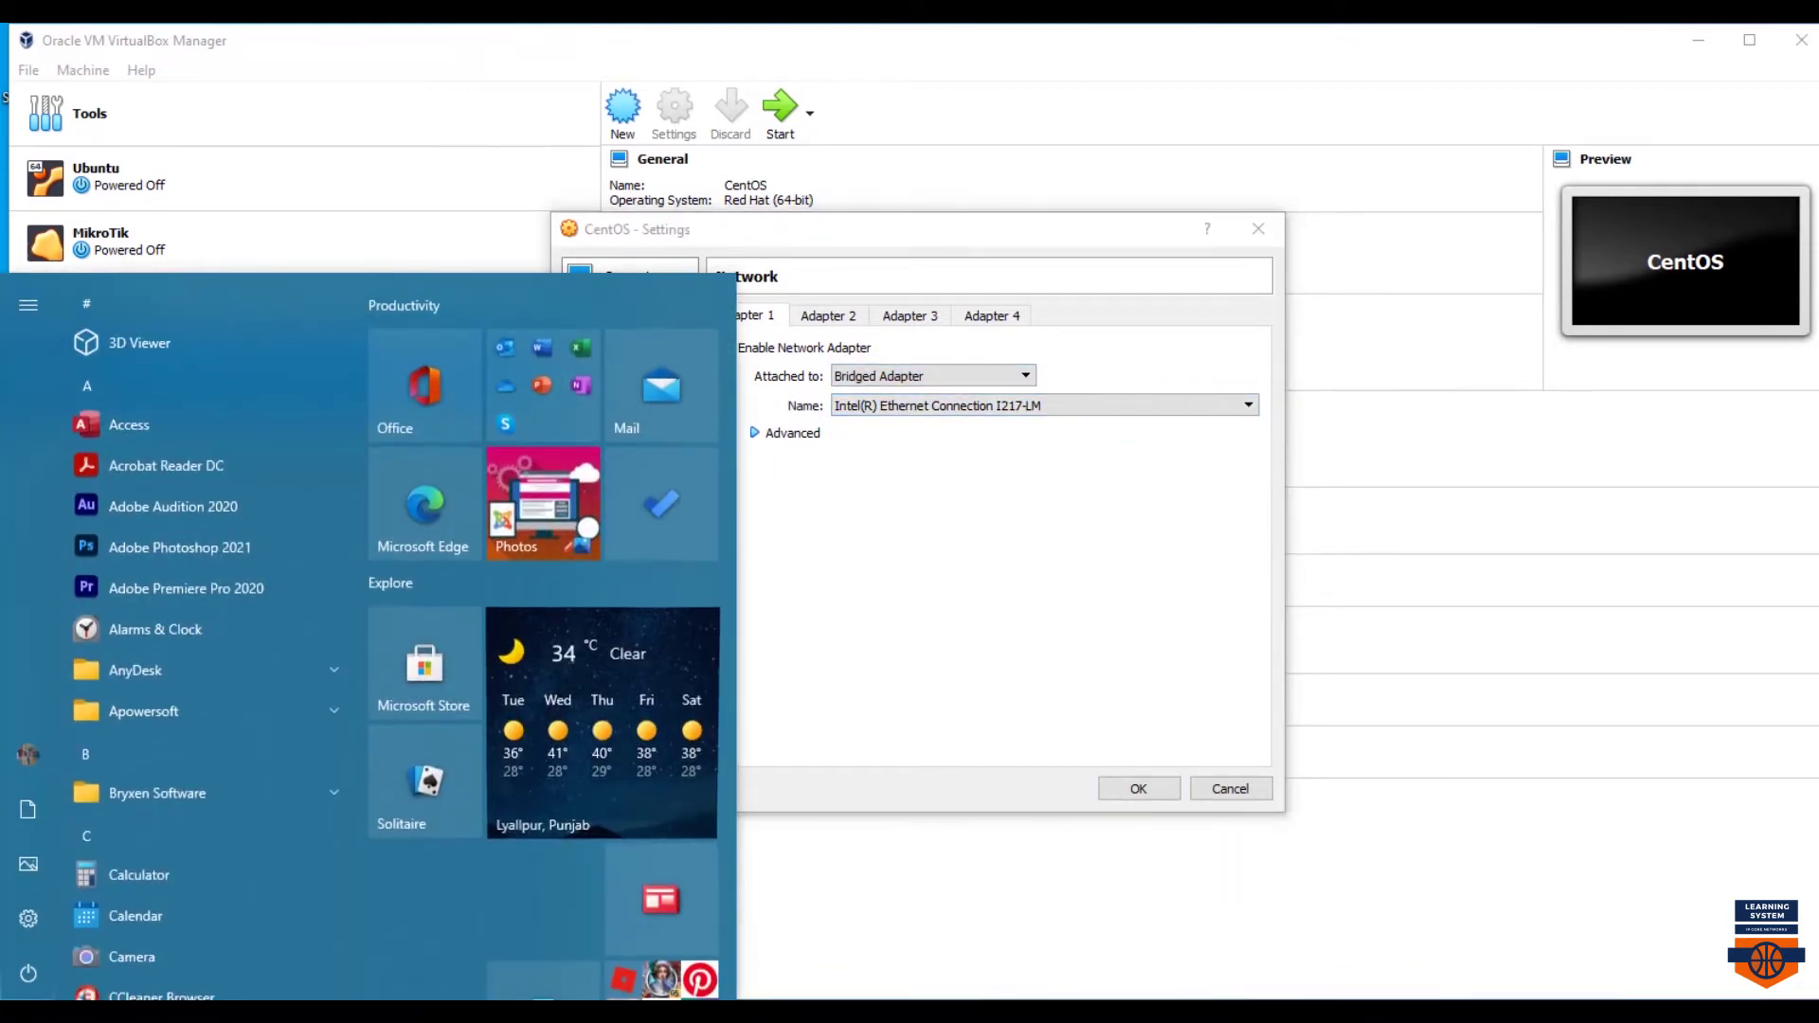
text(run)
key(Return)
key(Return)
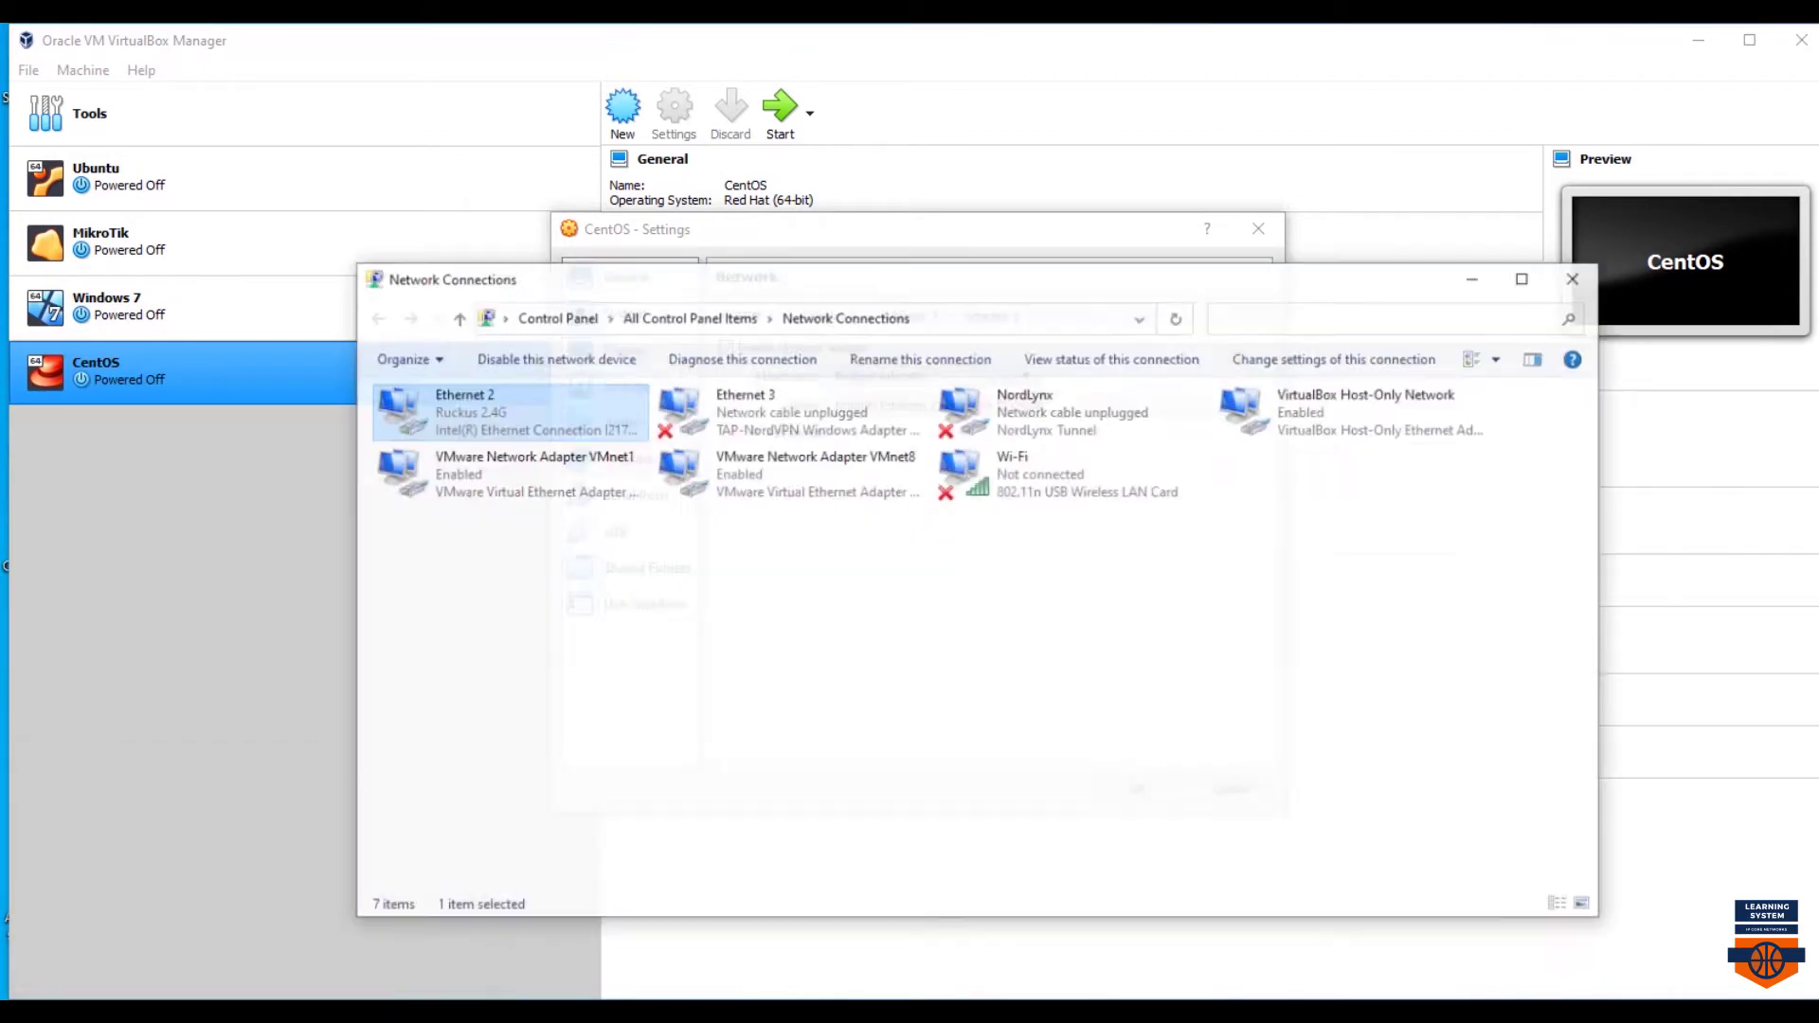
right_click(494, 395)
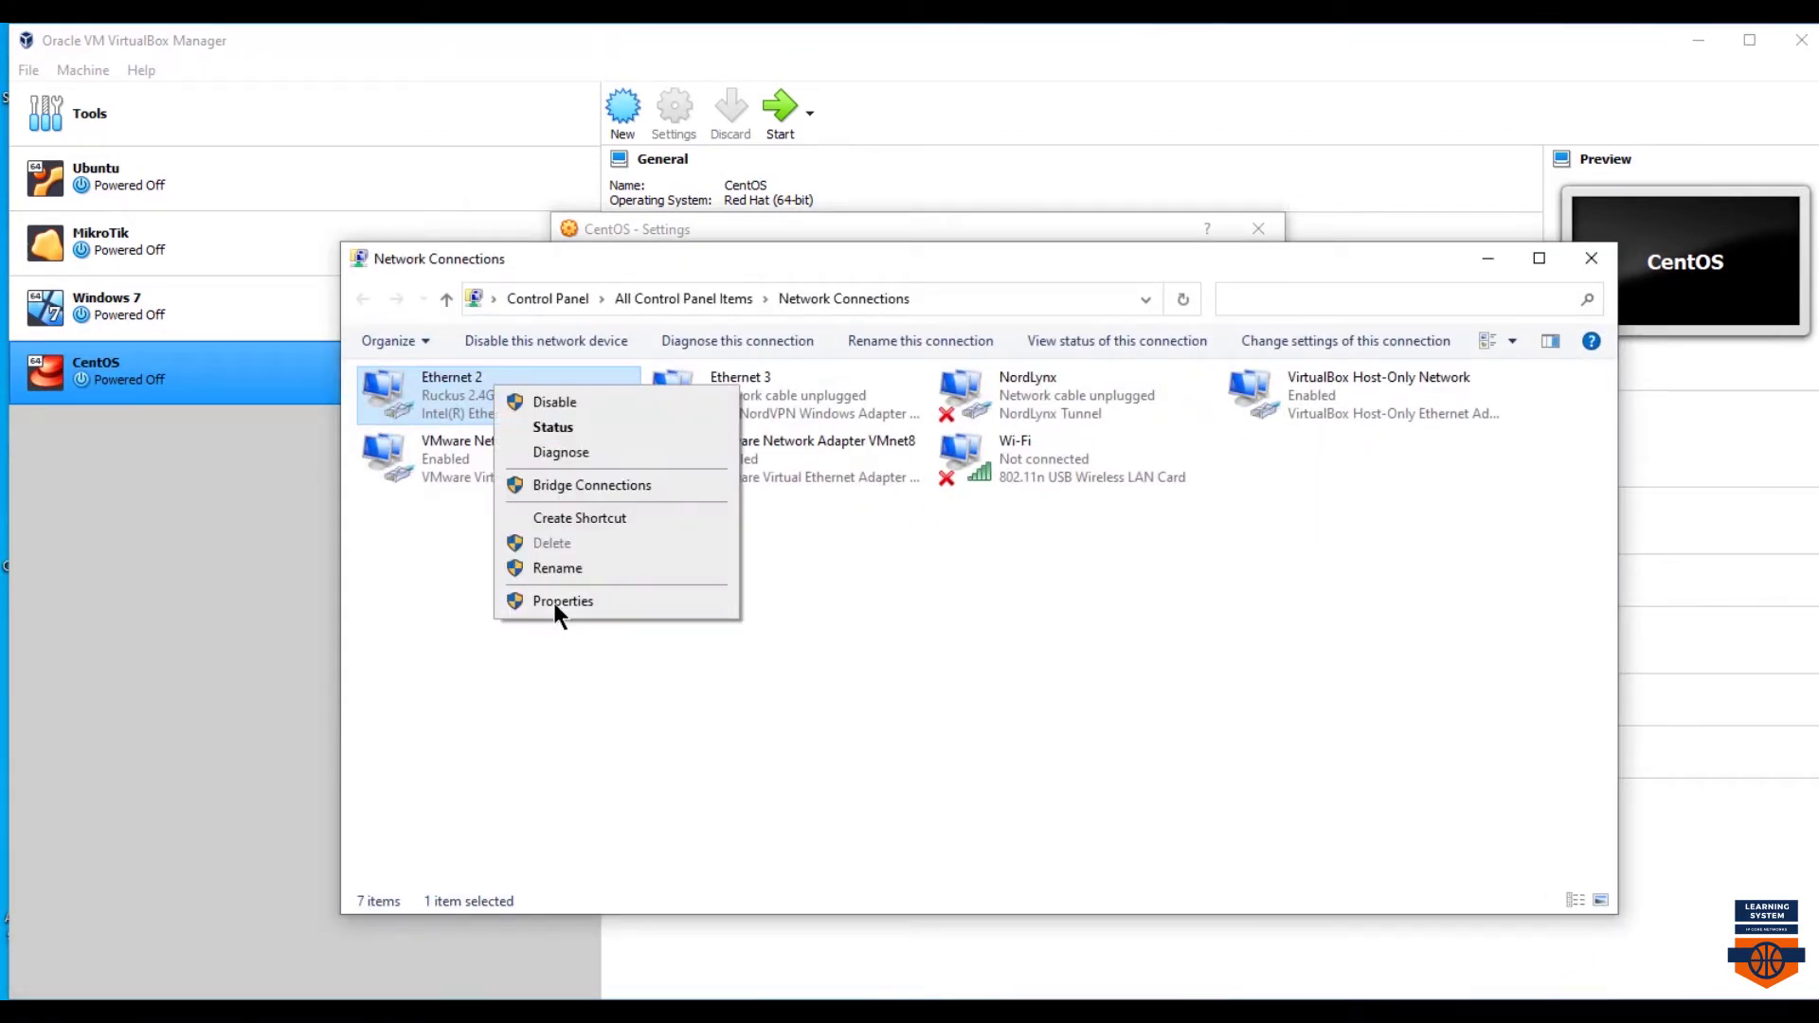
click(563, 600)
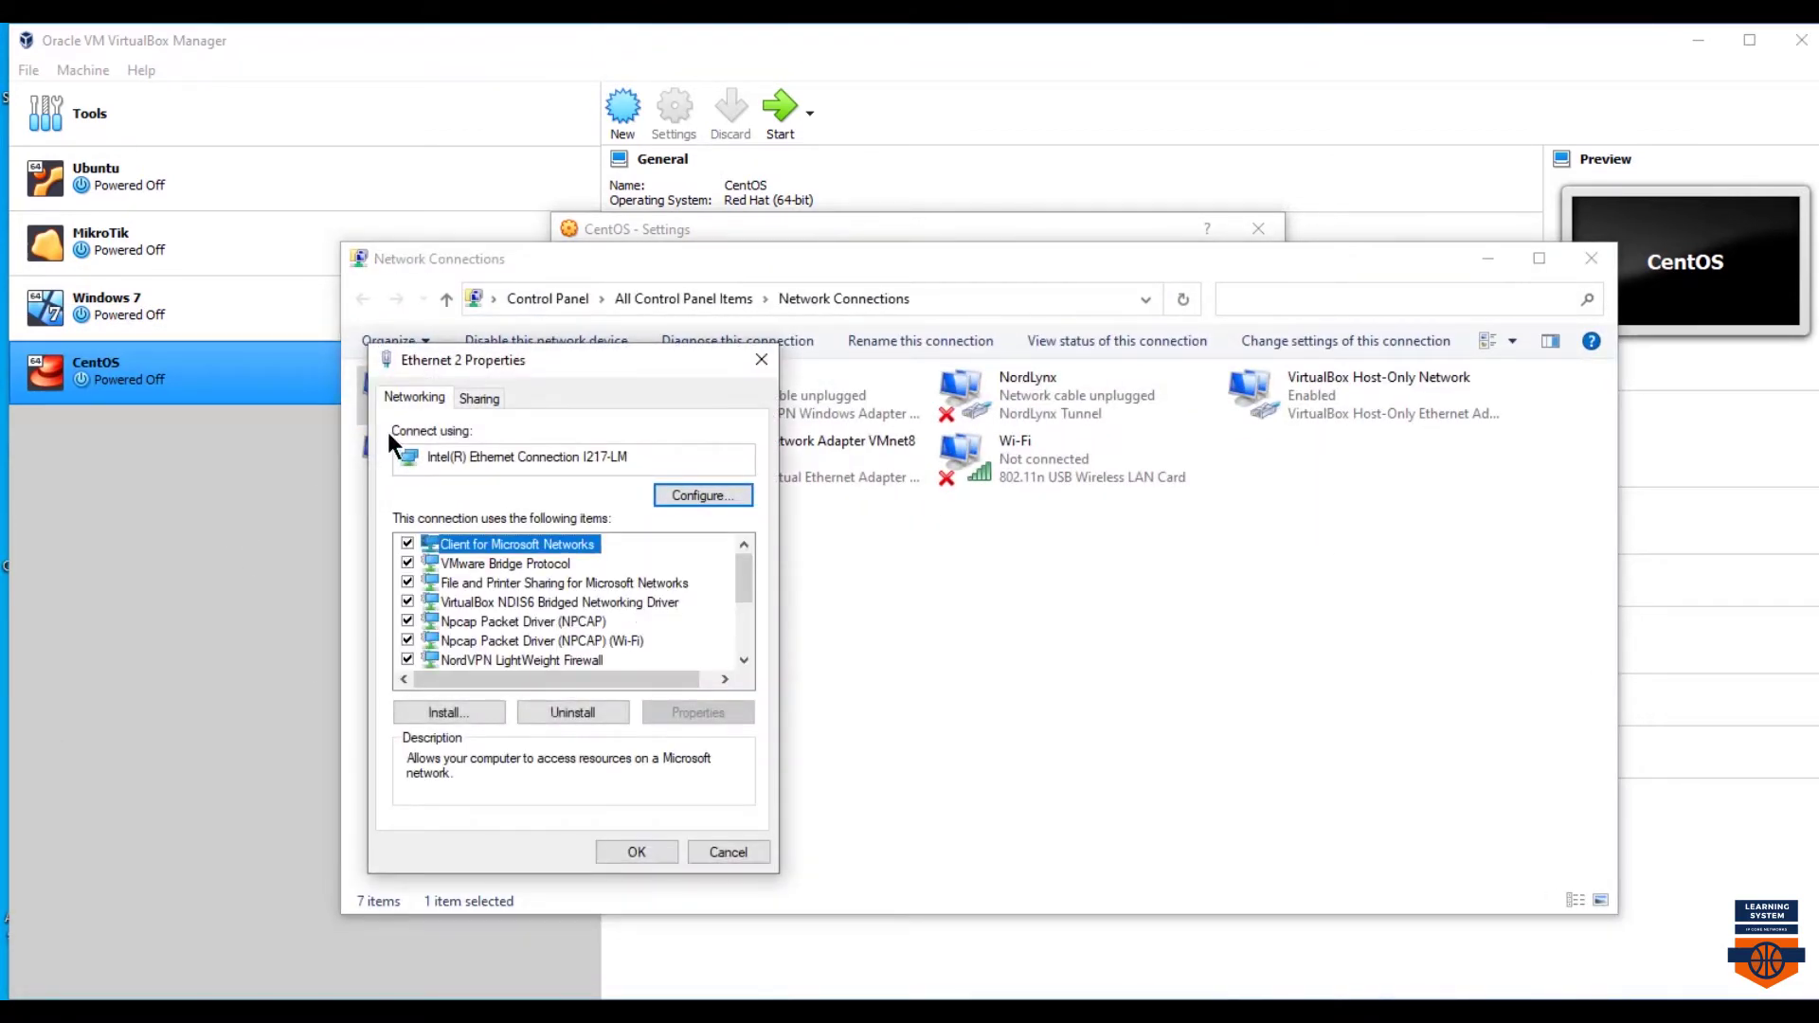
click(636, 851)
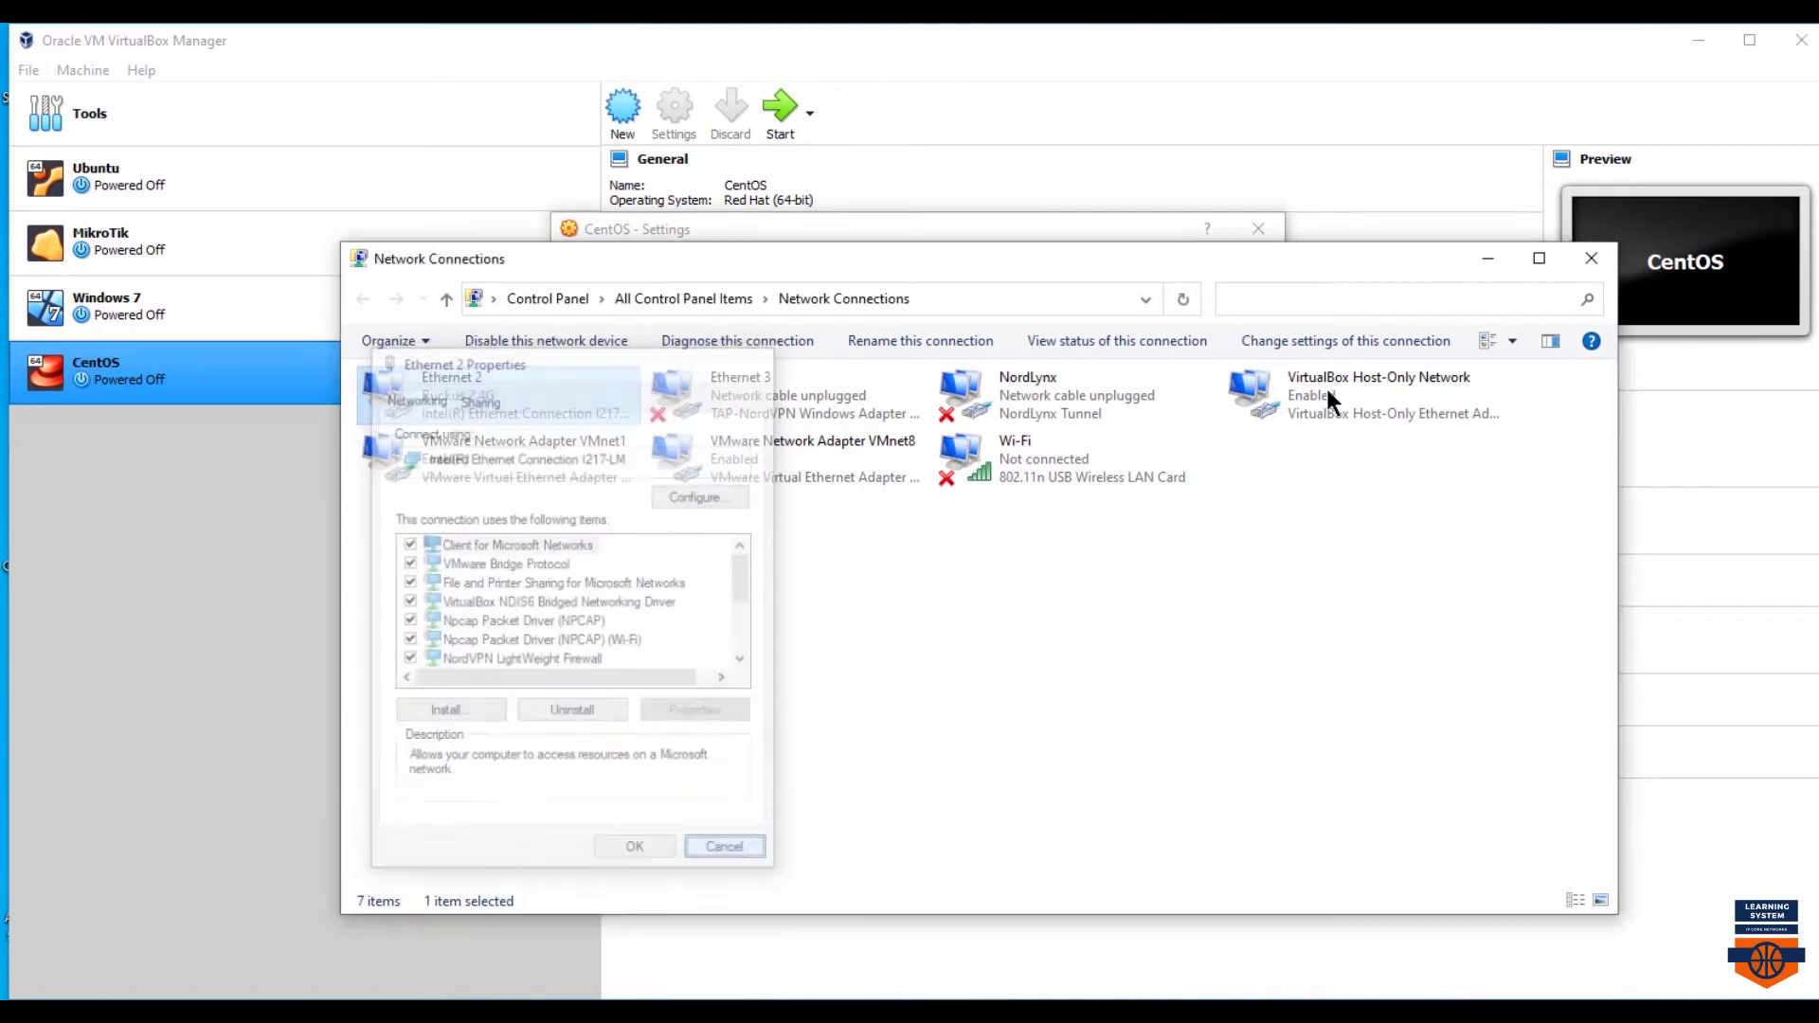
click(1487, 258)
click(1071, 405)
click(1072, 404)
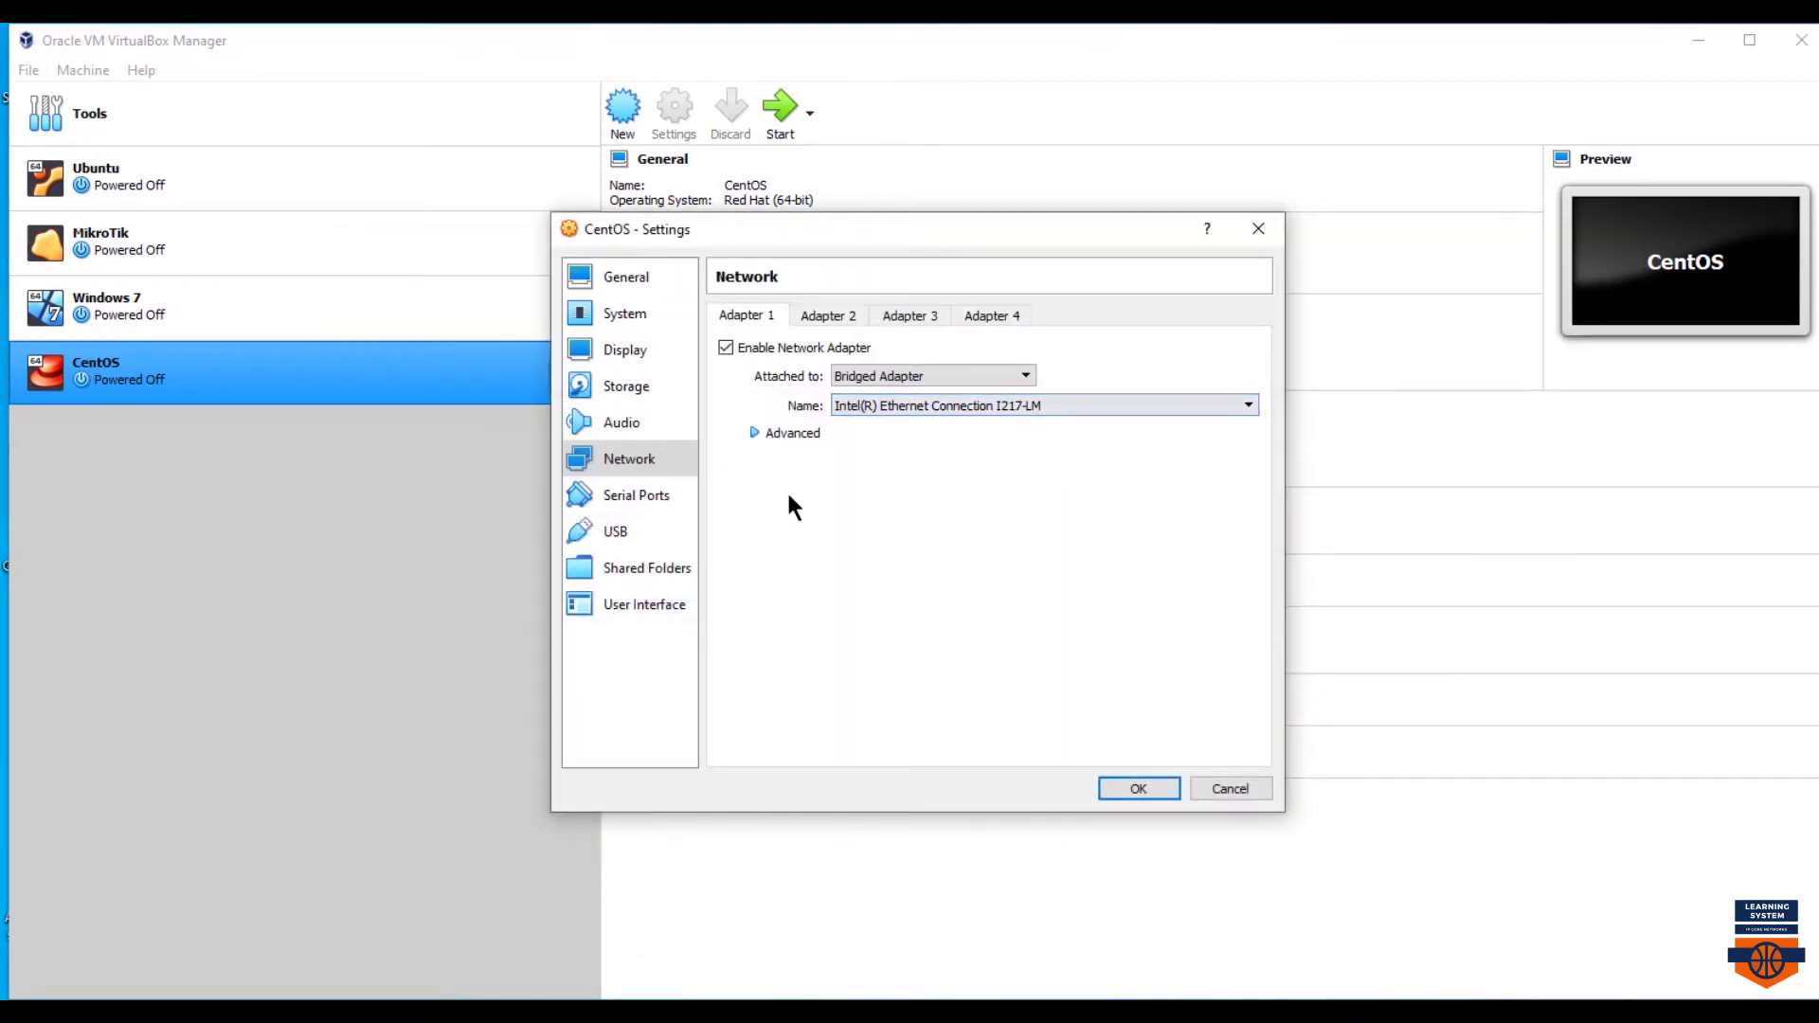
- Review the Serial Ports, USB, Shared Folders and User Interface settings pages
click(626, 497)
click(627, 533)
click(622, 568)
click(623, 608)
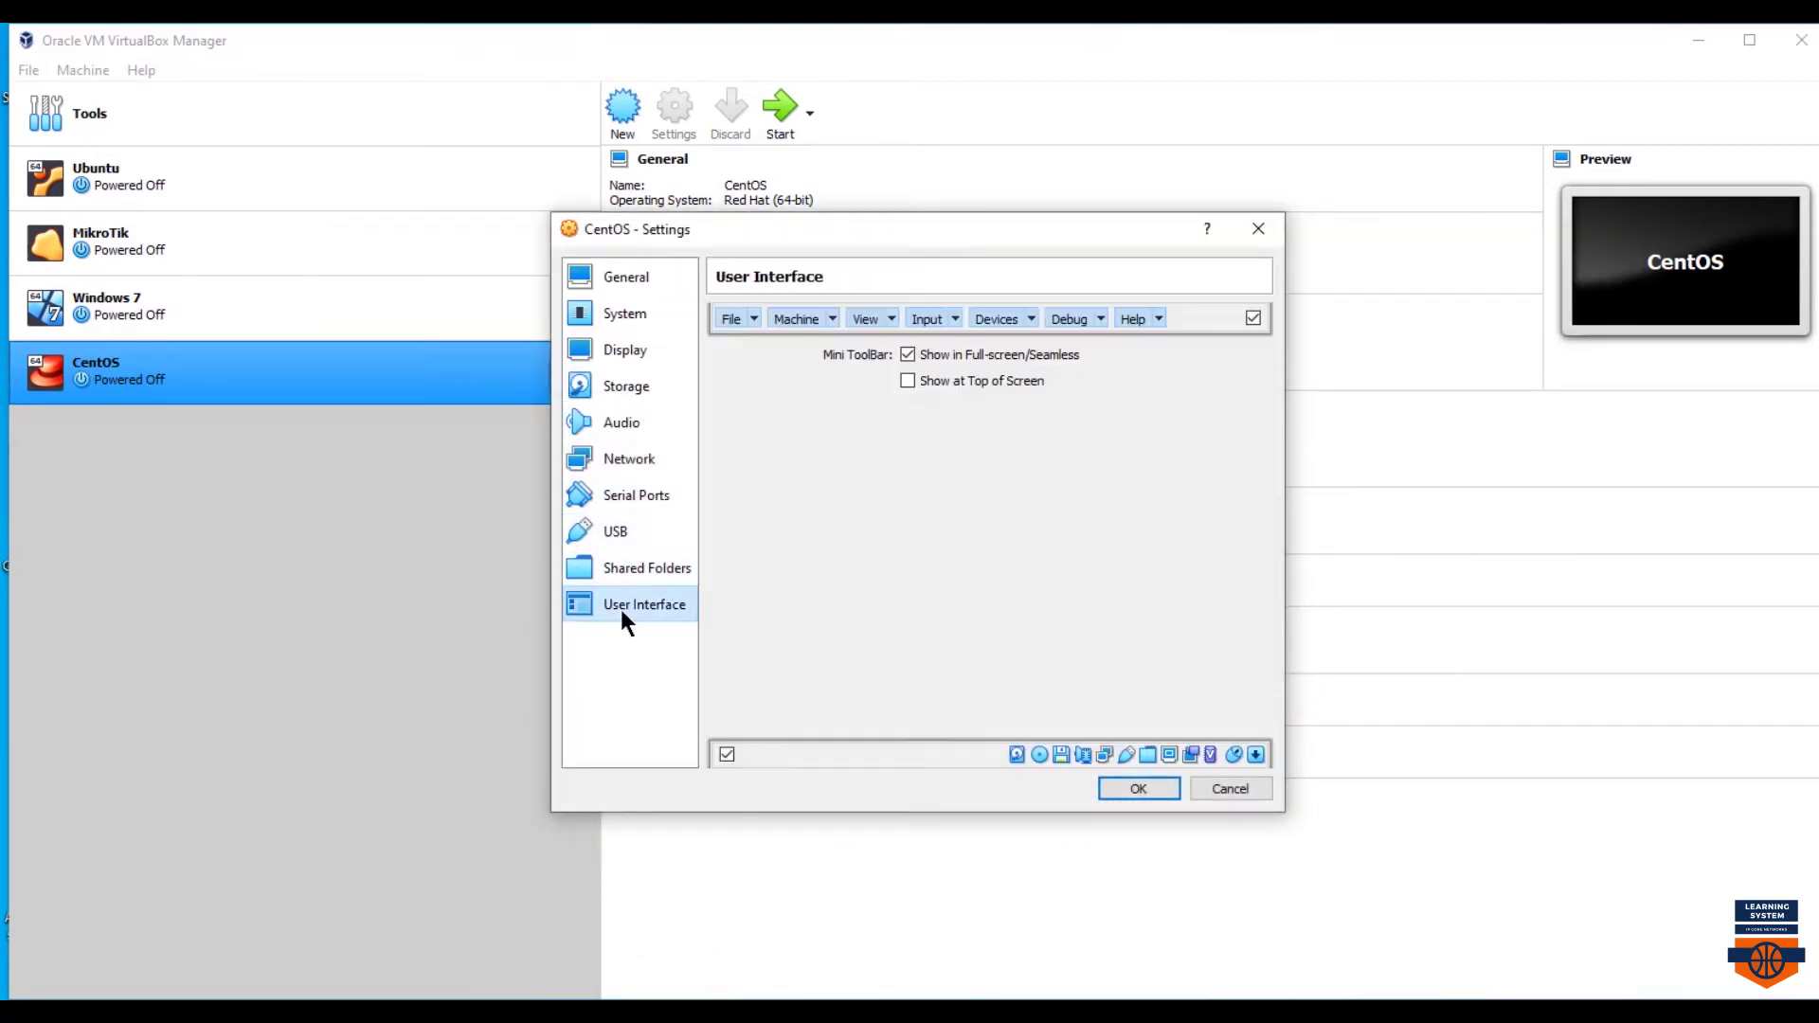
- Preview the VM window's Input, Devices, View, Machine and File menus, then save the settings
click(953, 319)
click(953, 319)
click(1037, 320)
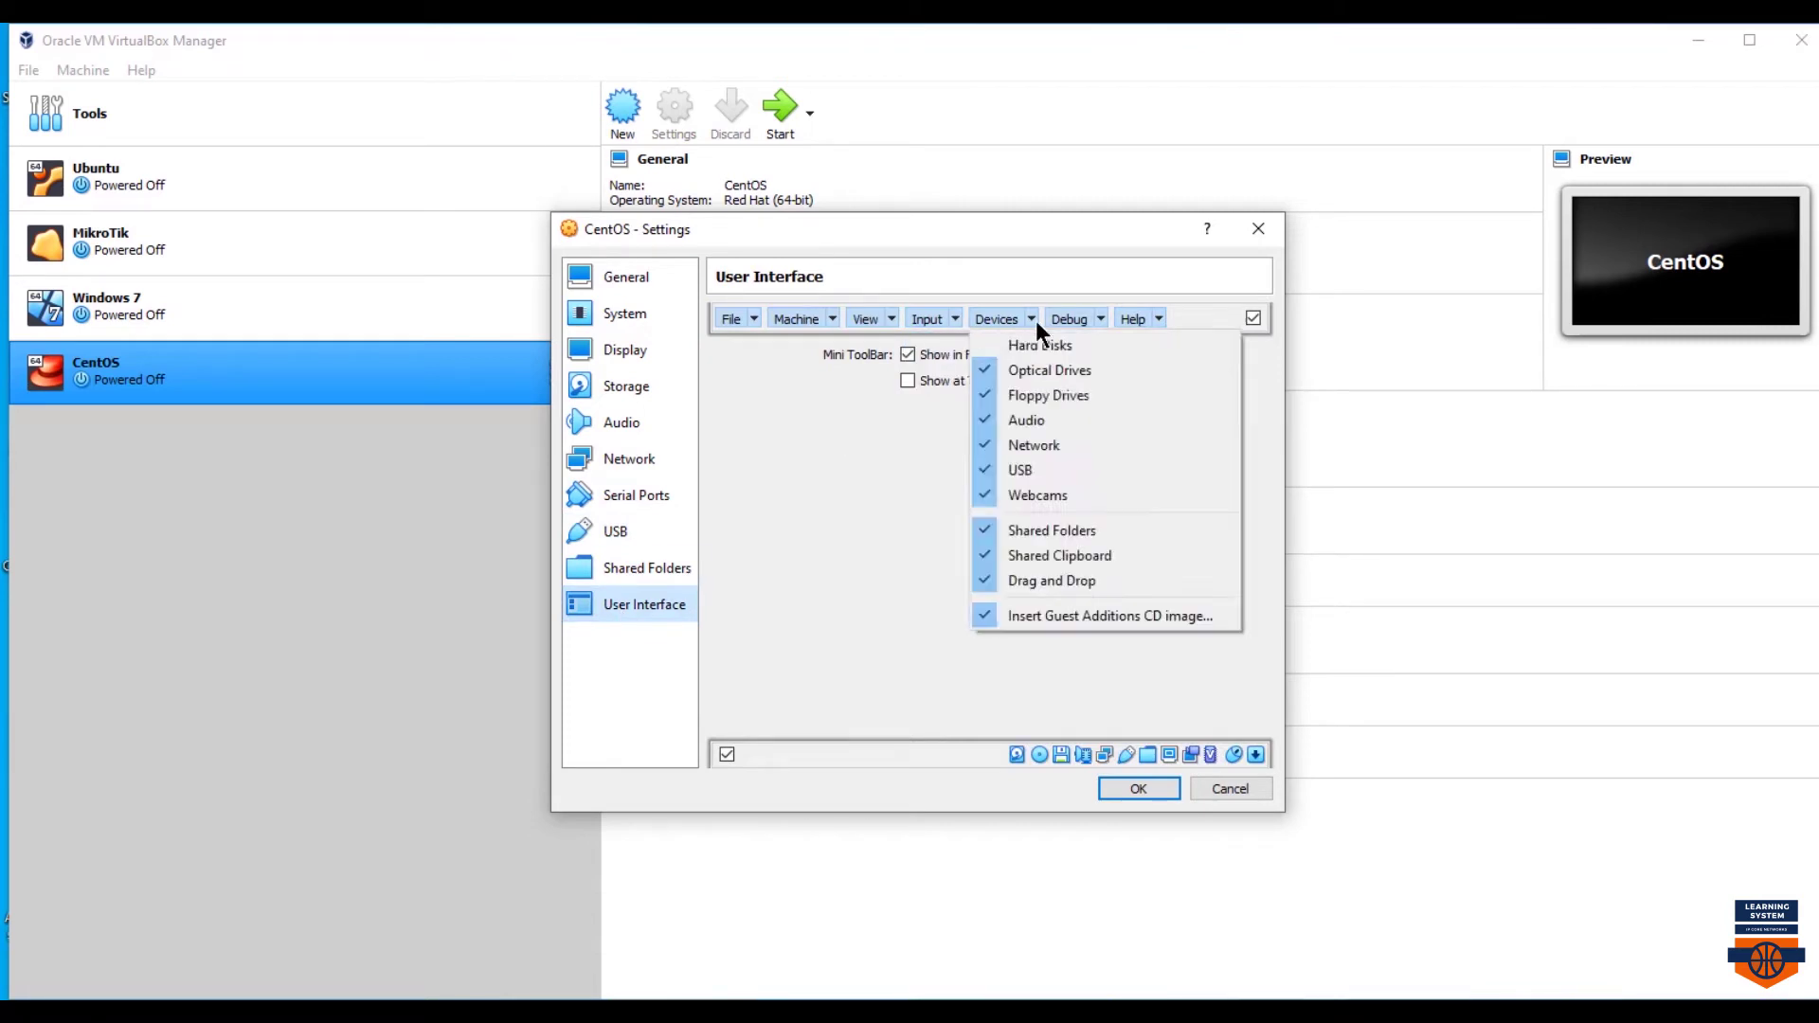
click(1036, 321)
click(890, 322)
click(891, 322)
click(830, 322)
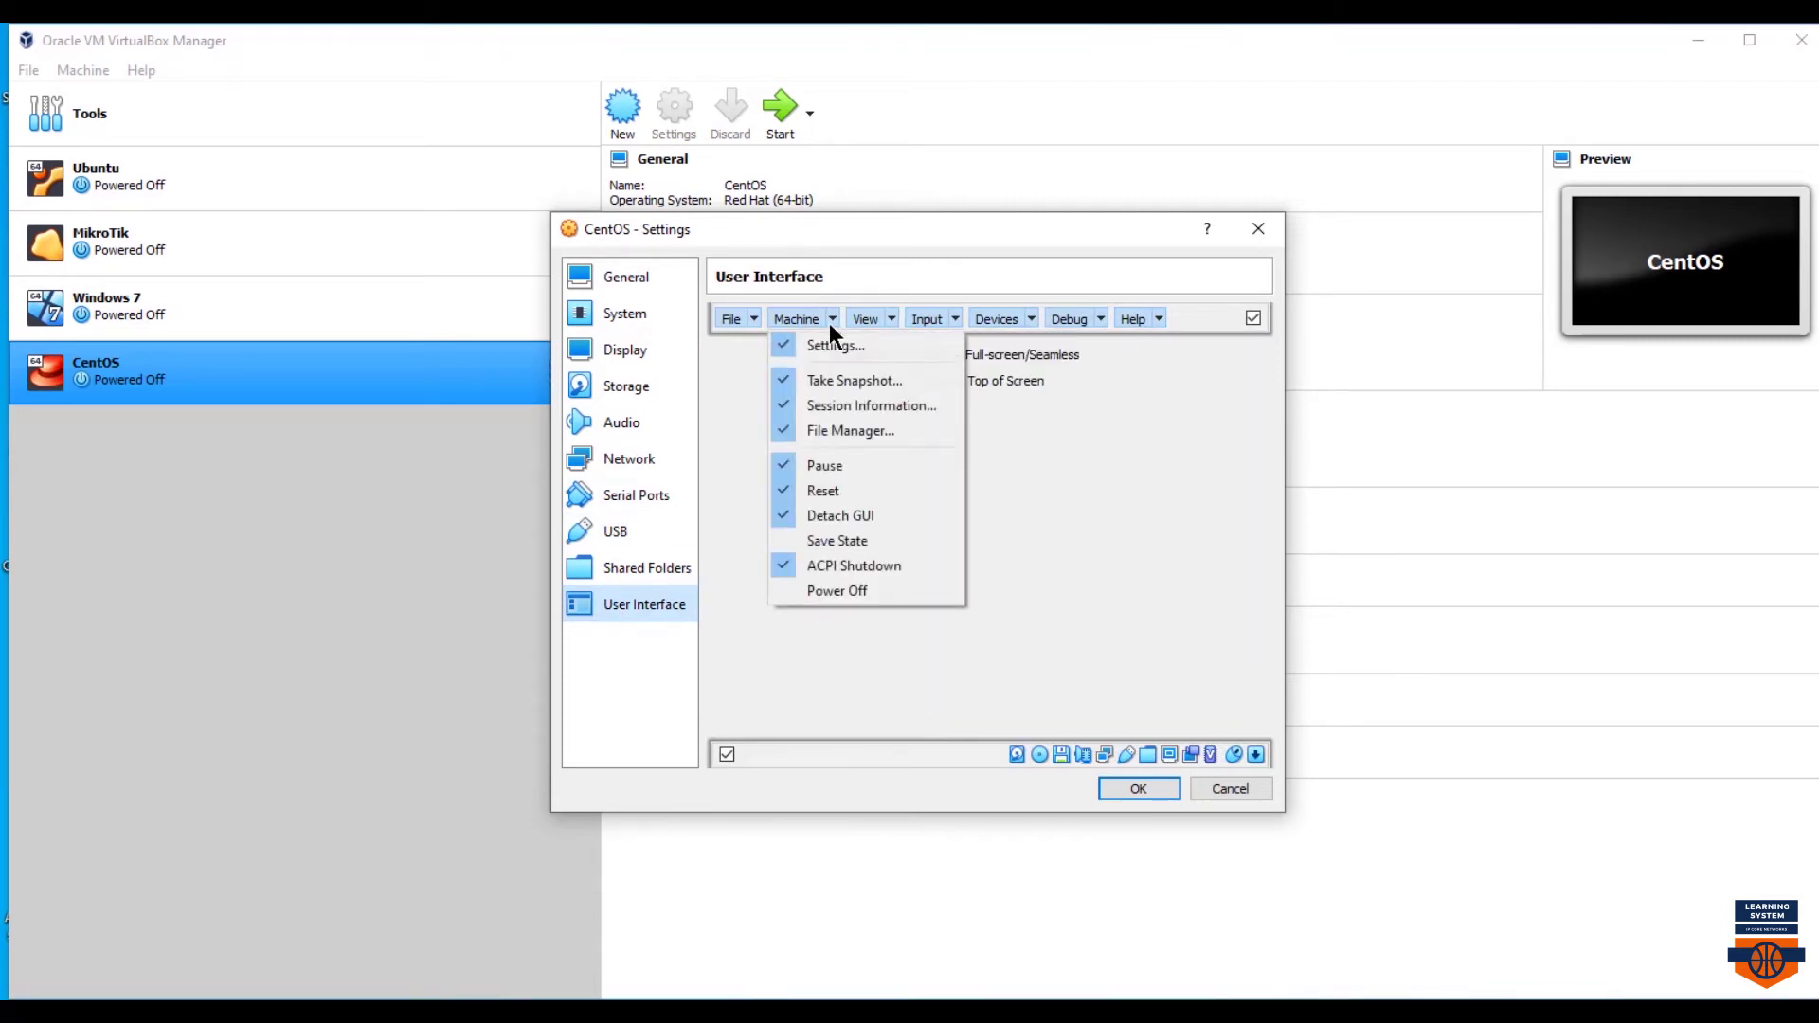
click(830, 322)
click(752, 317)
click(753, 317)
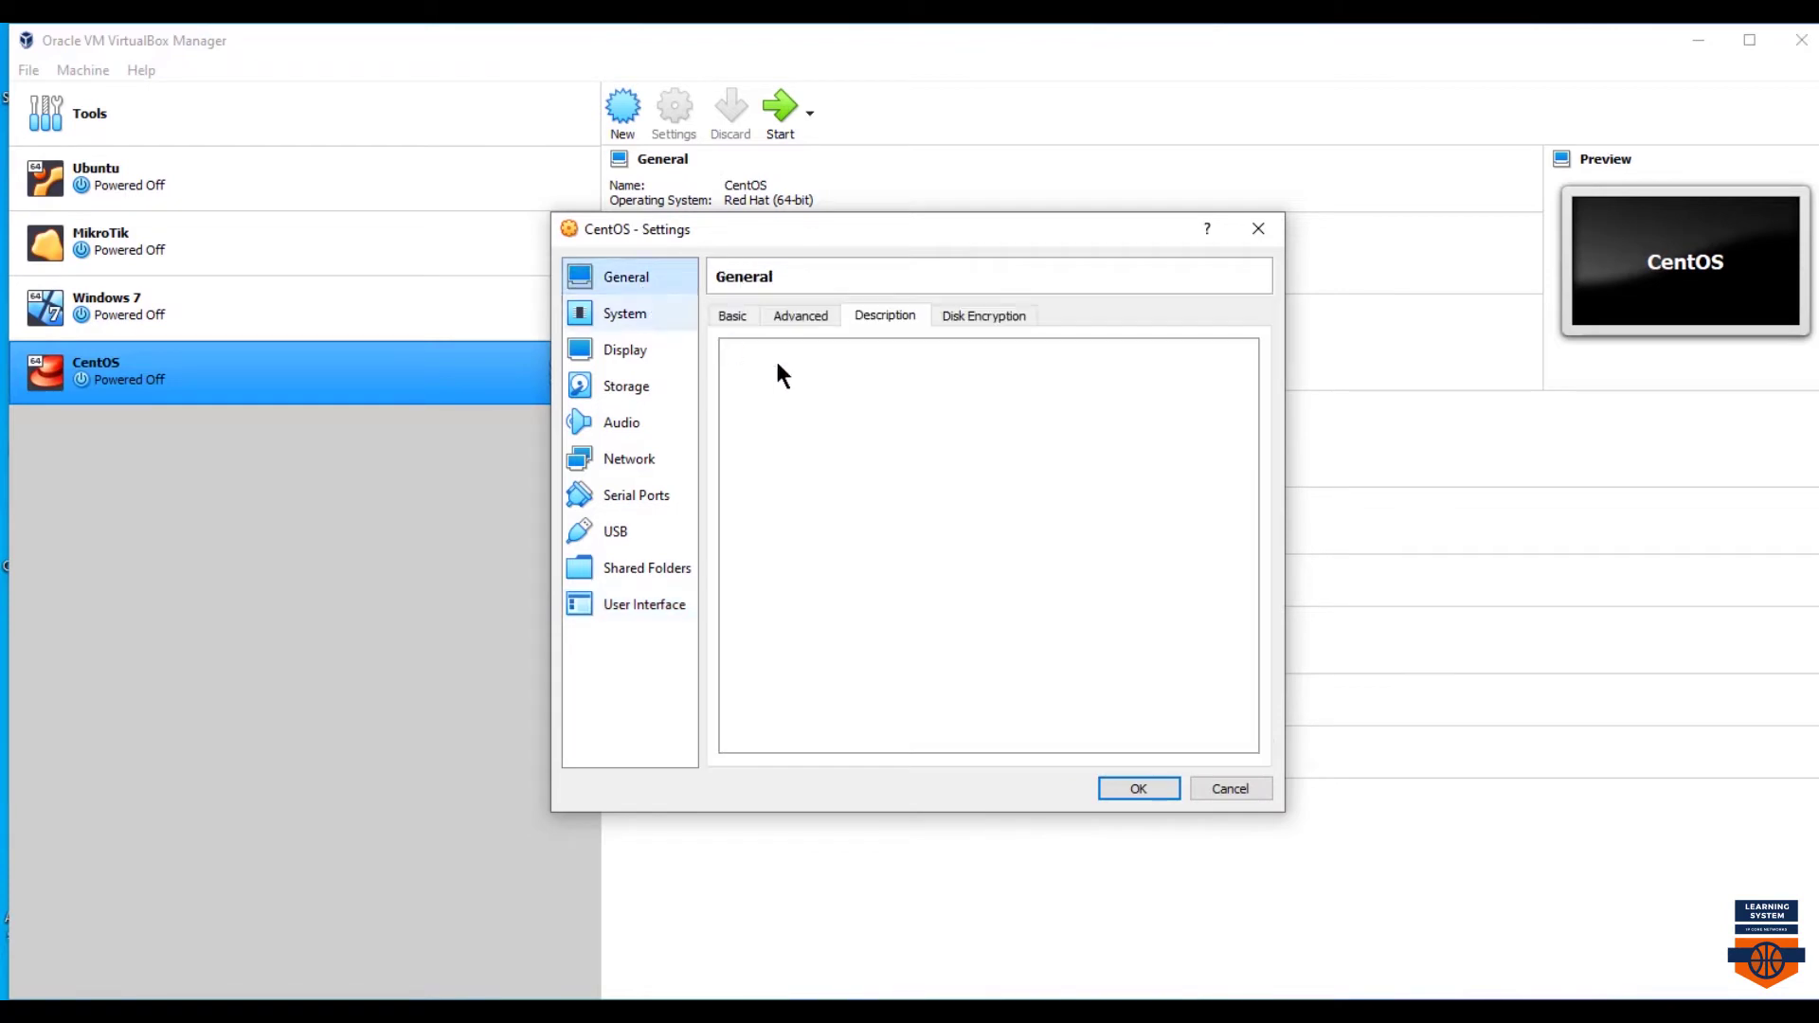
click(1138, 788)
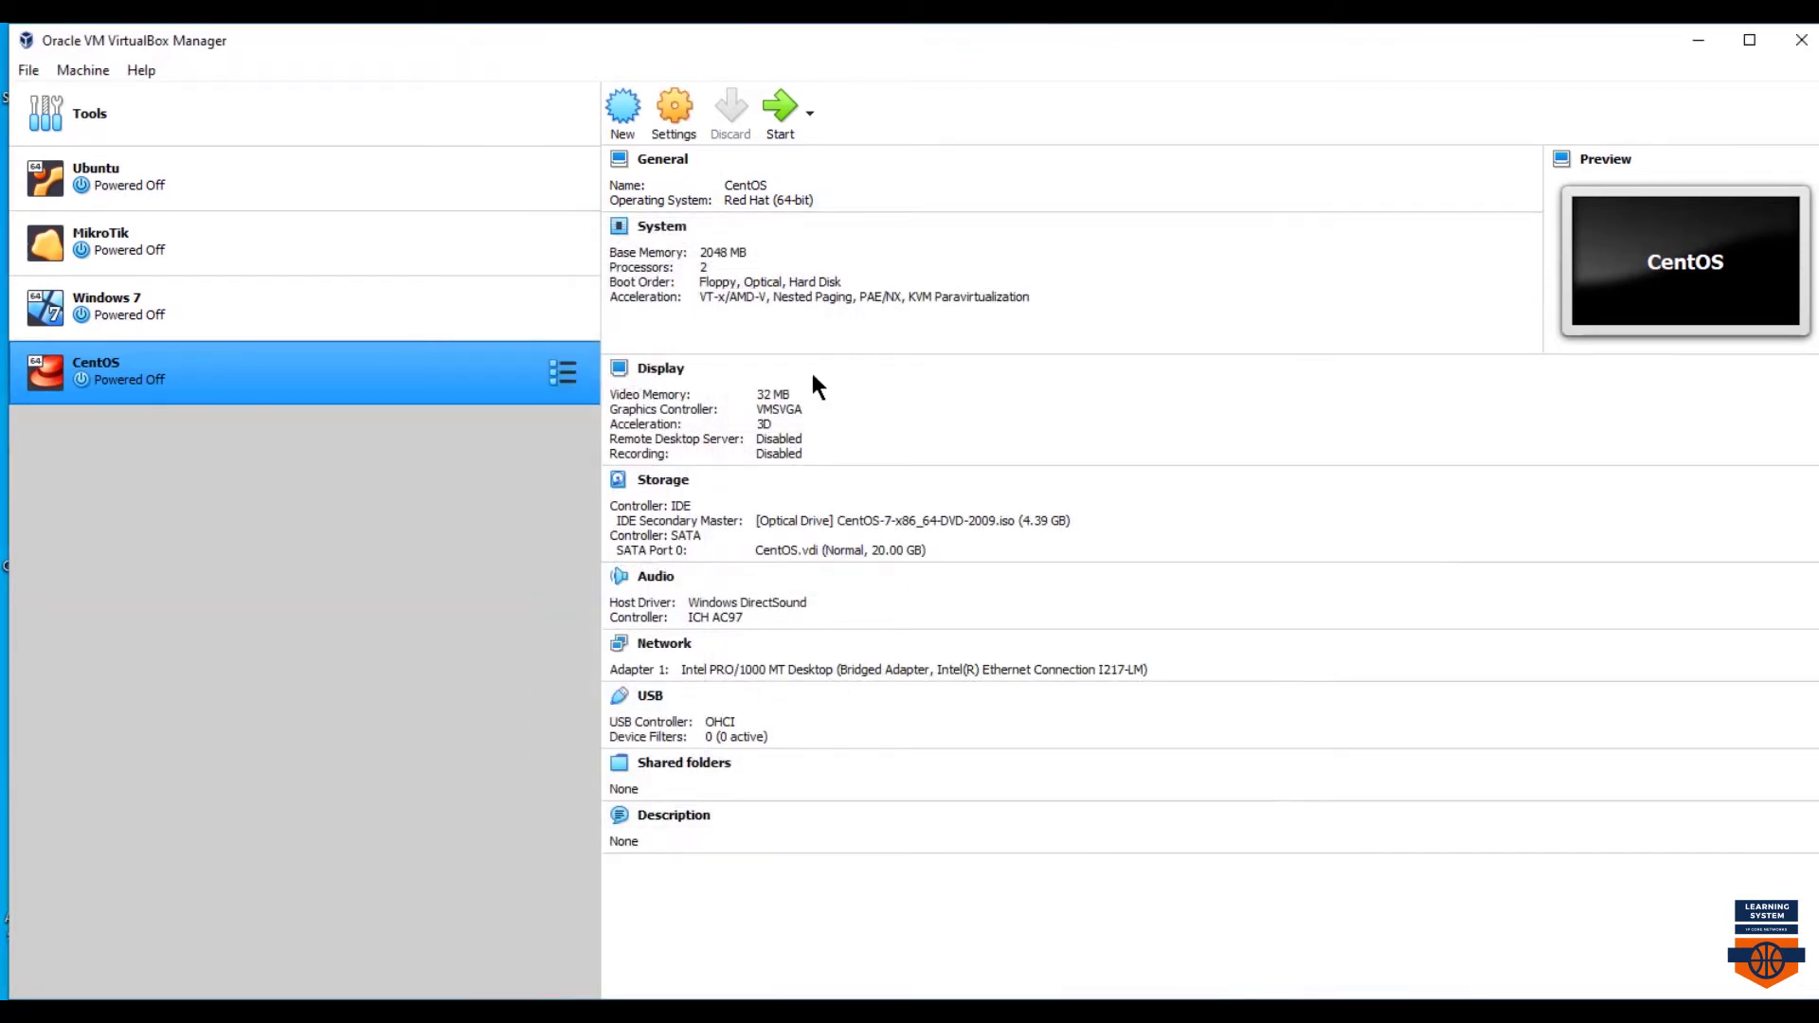
- Boot the CentOS VM from the CentOS-7 ISO and choose Install CentOS 7
click(788, 114)
click(1046, 616)
click(900, 678)
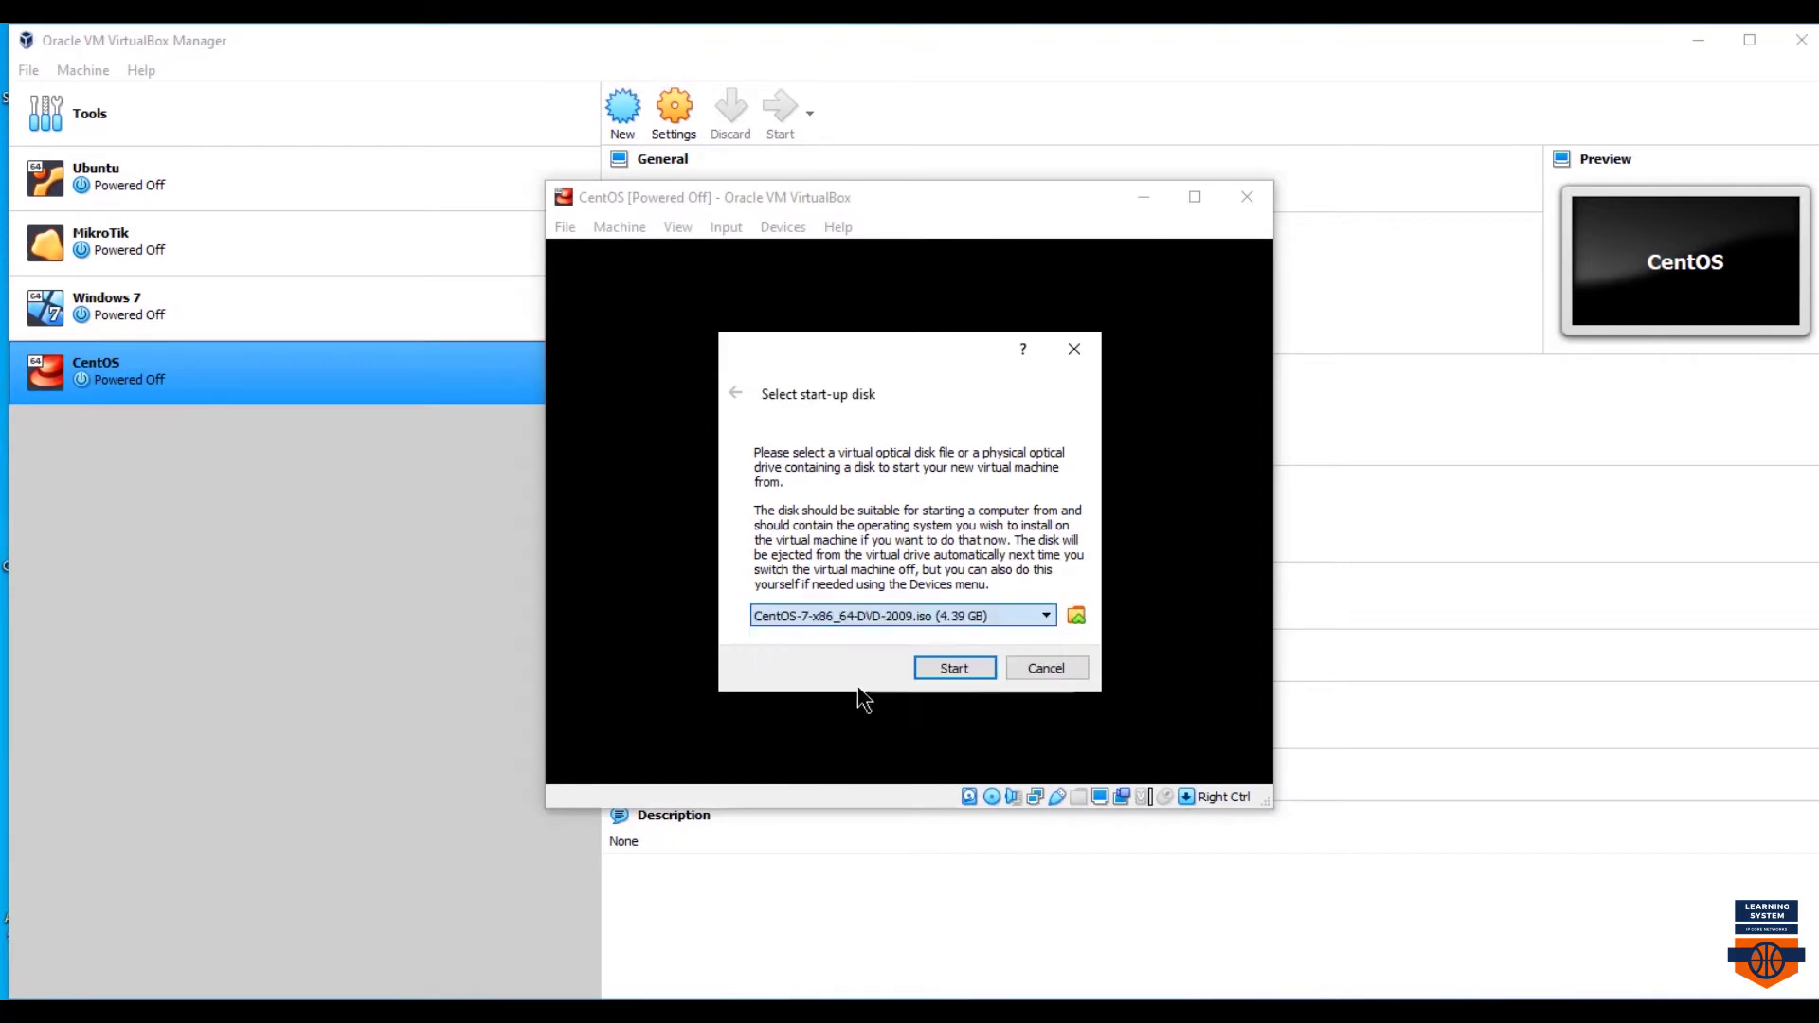
click(944, 669)
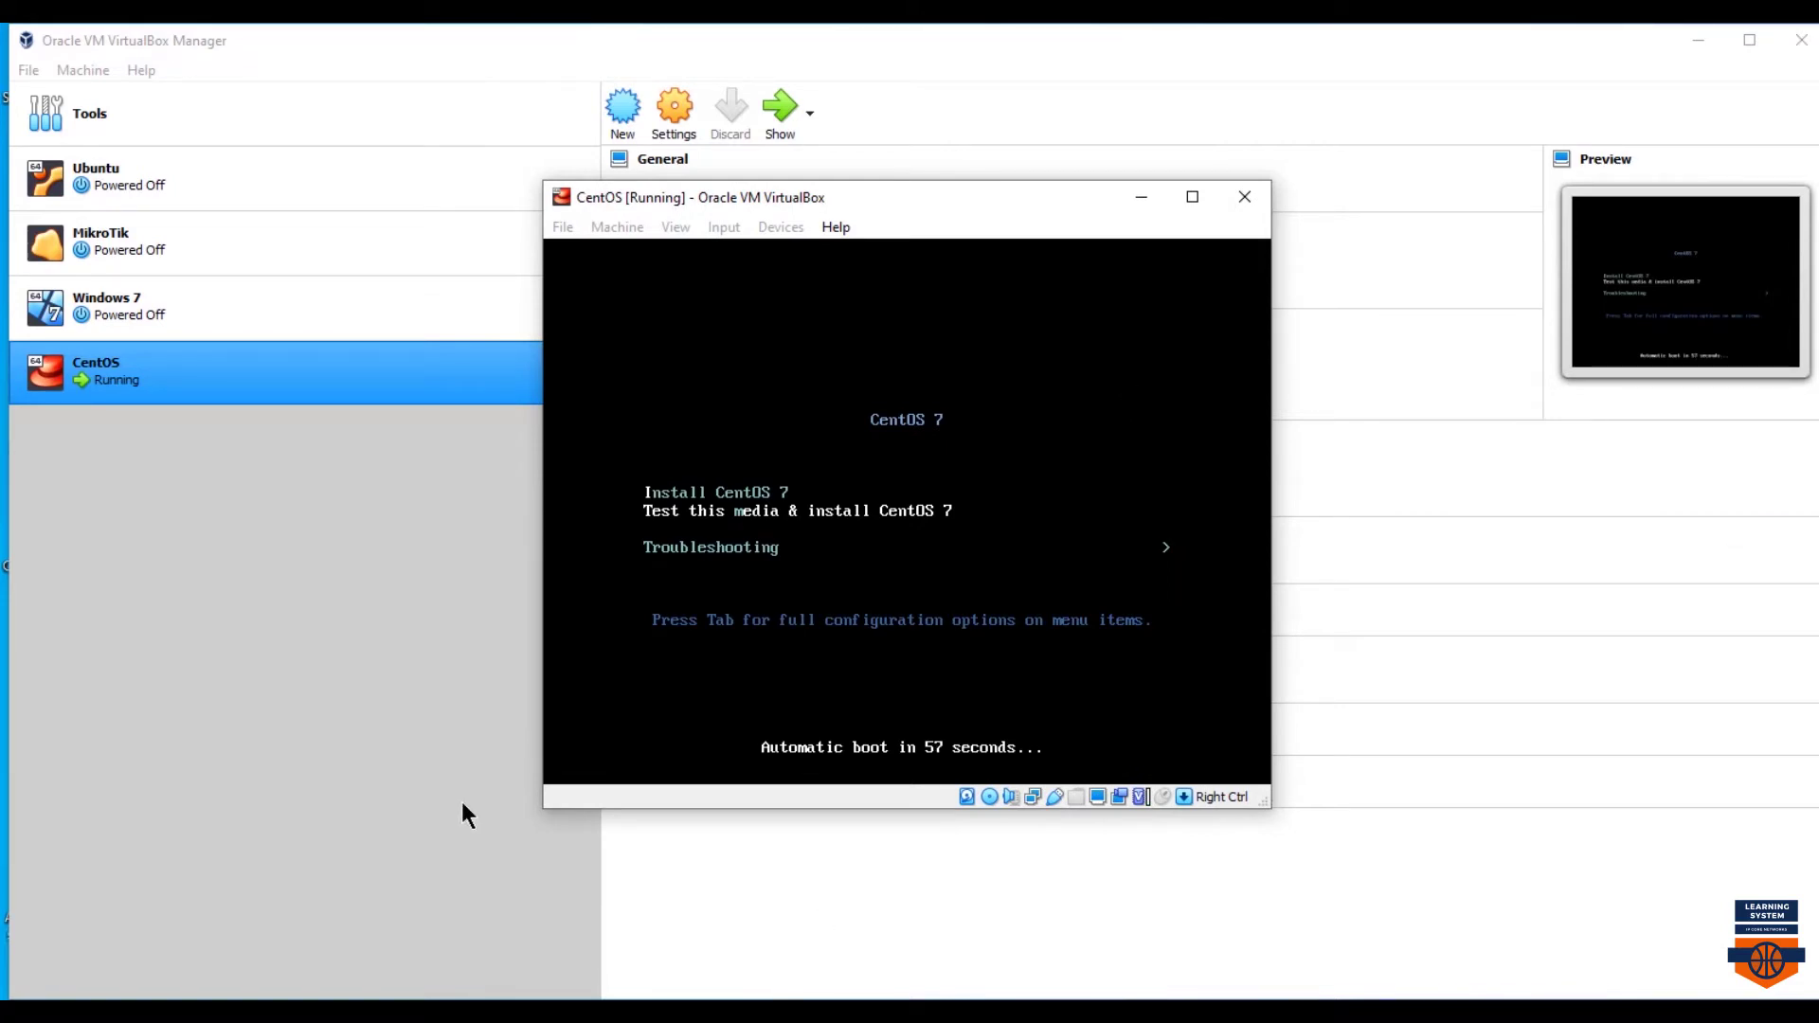
key(Up)
key(Return)
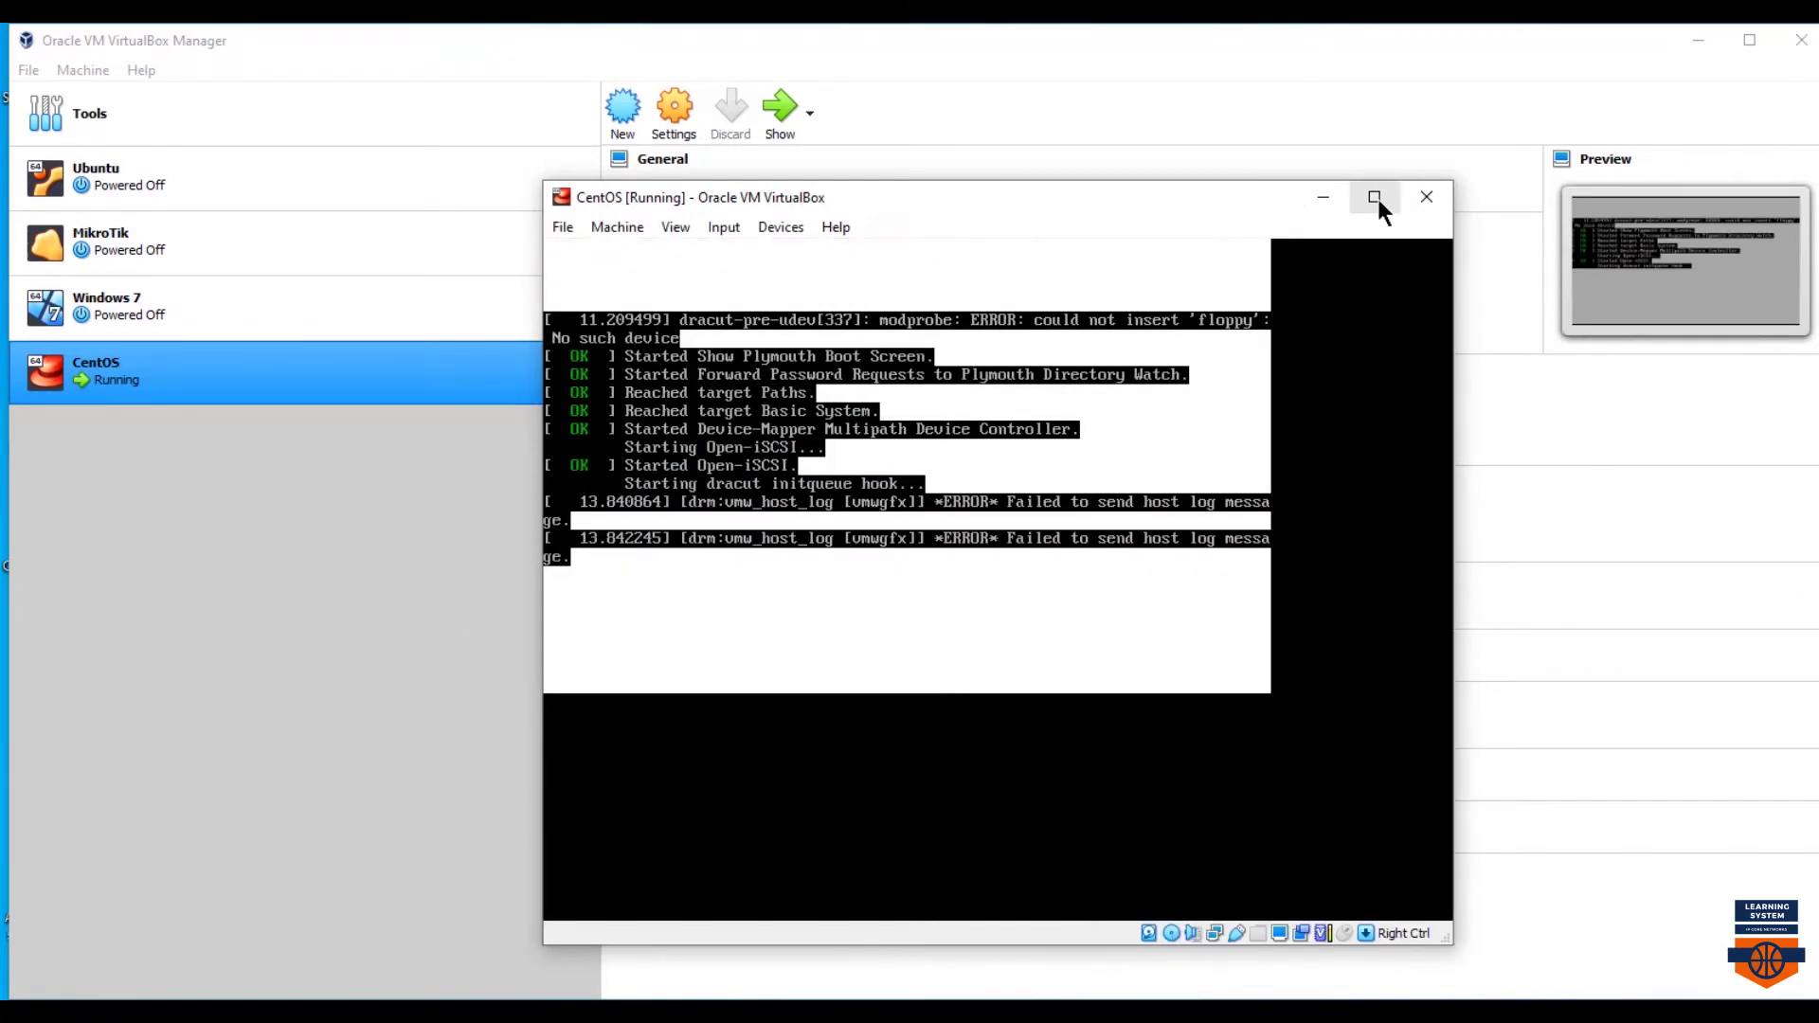
- Toggle the VM window to full screen and back, then power the machine off
click(1378, 193)
click(1732, 34)
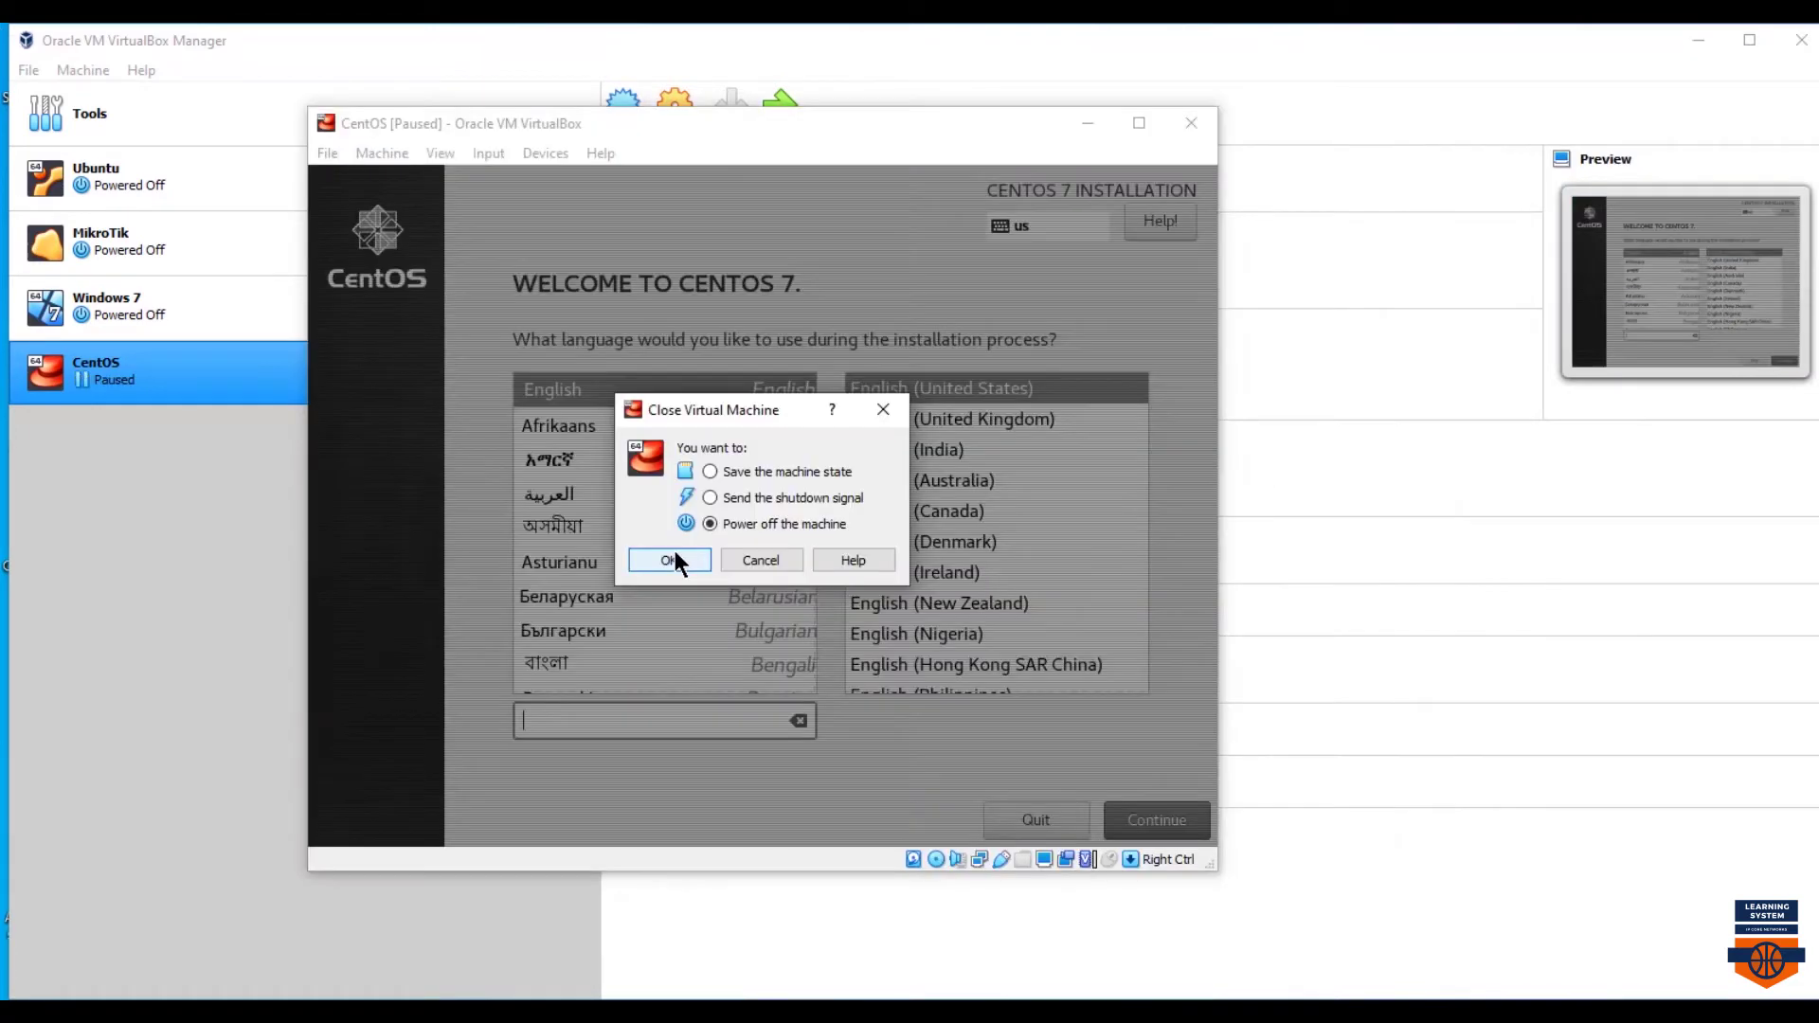
click(671, 560)
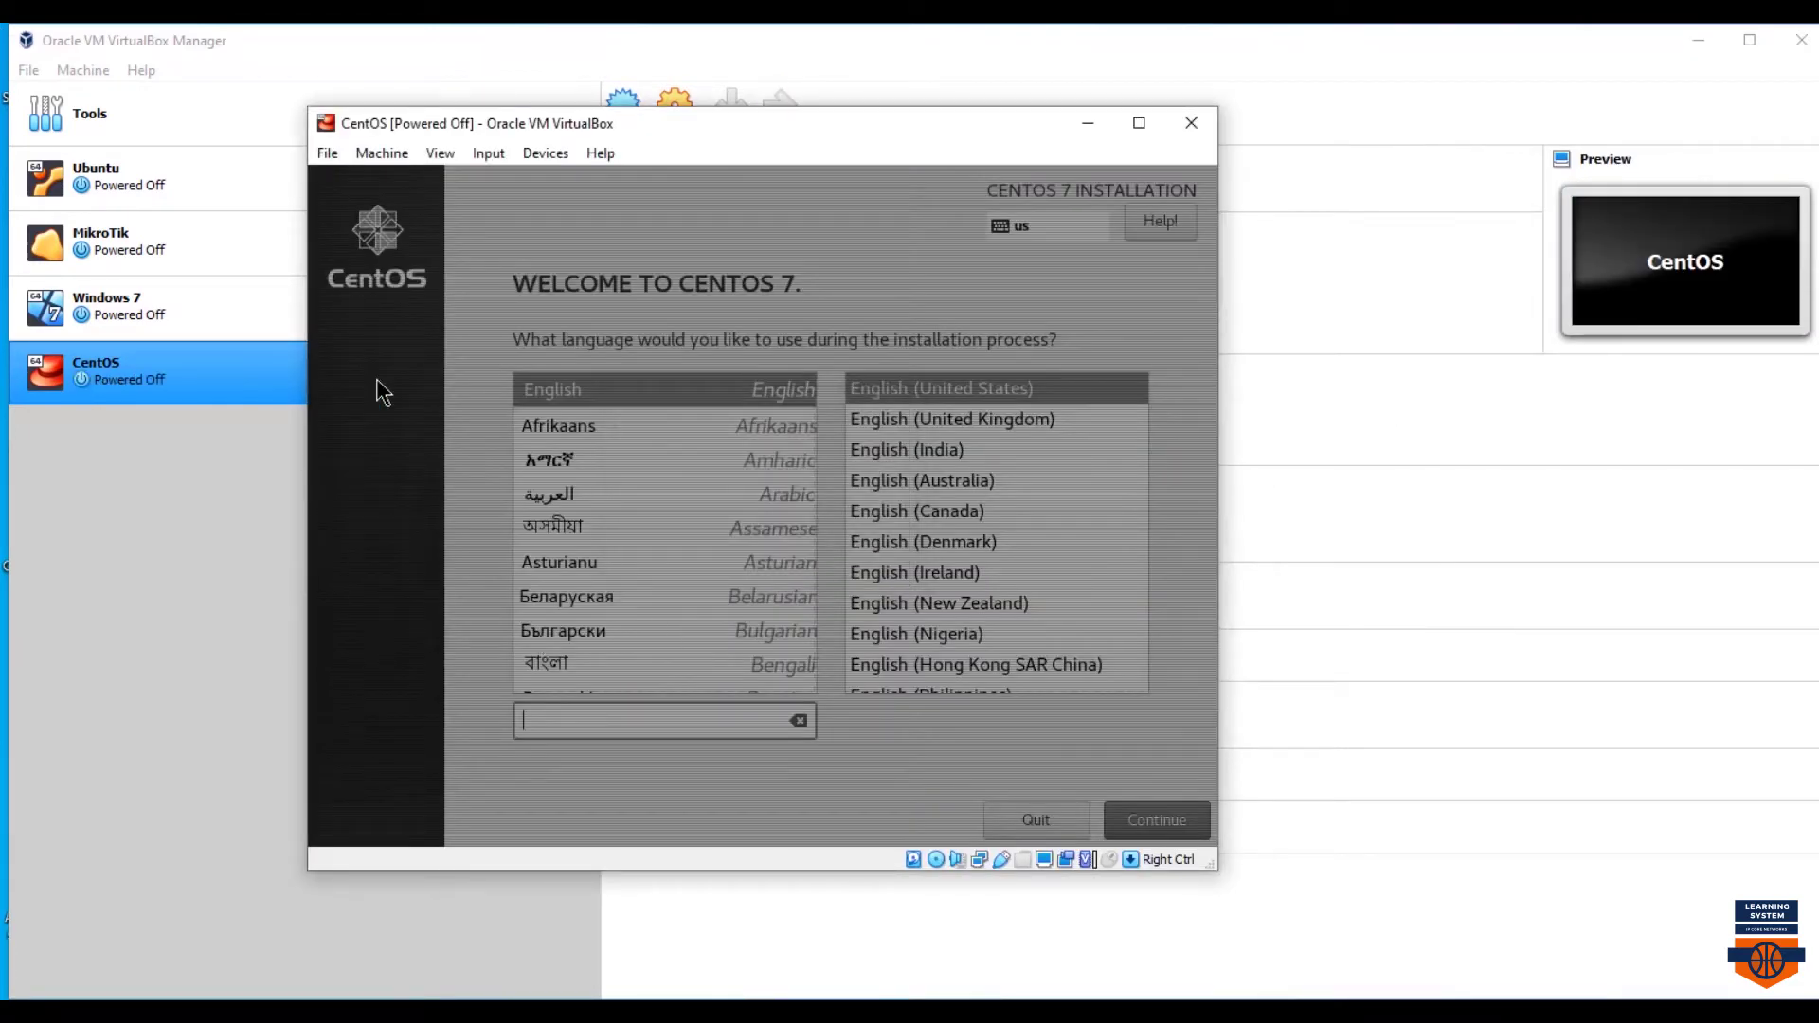
- Set the CentOS machine's System pointing device to USB Tablet and save the settings
click(1191, 123)
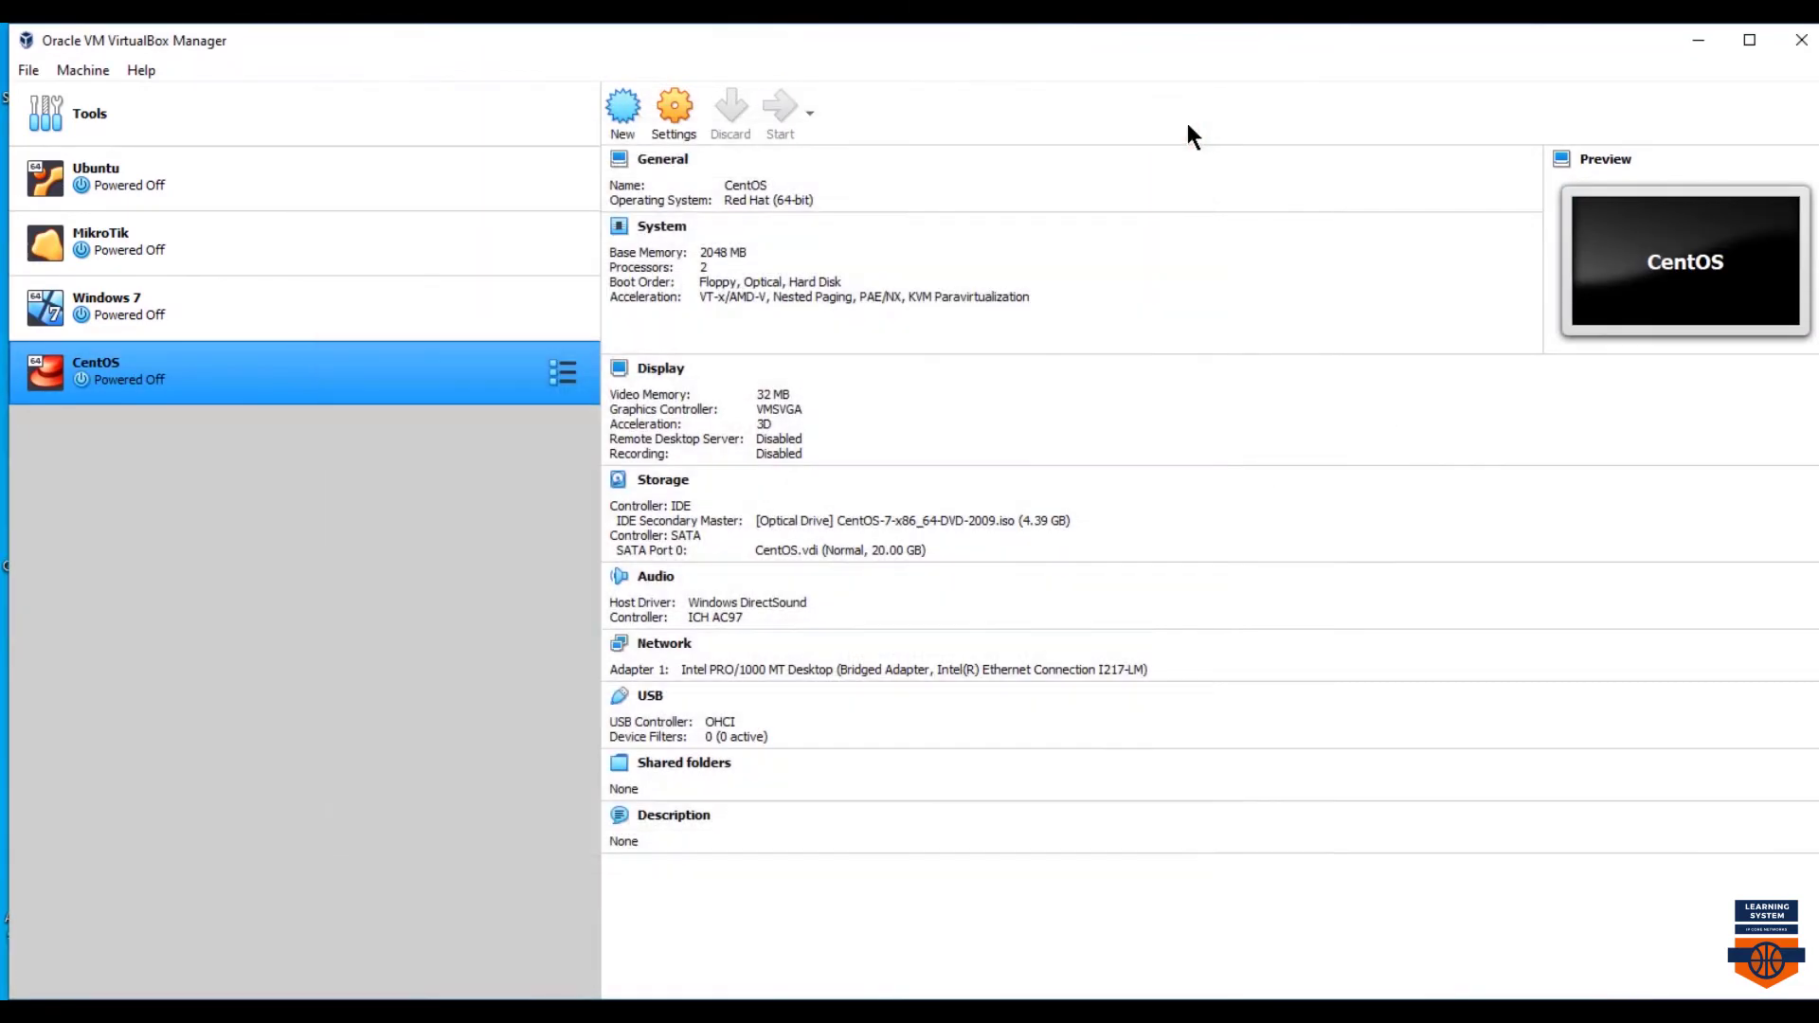
right_click(332, 372)
click(383, 373)
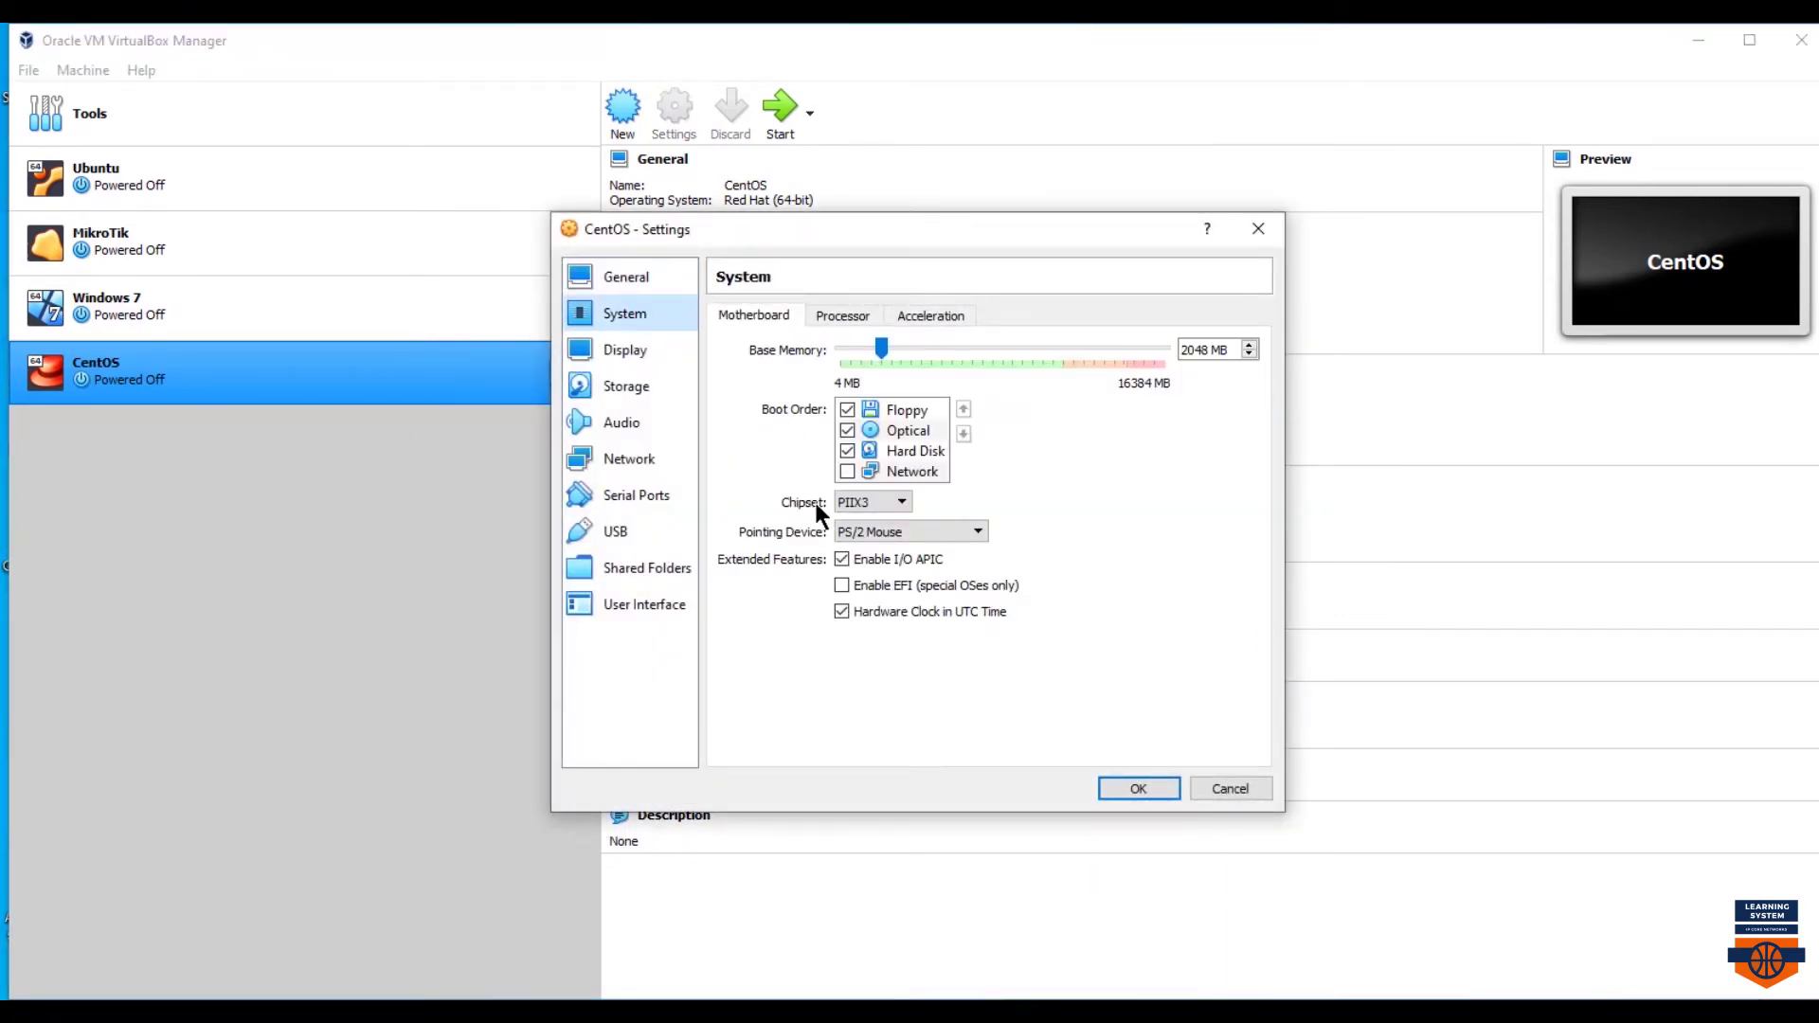
drag(746, 506, 1072, 655)
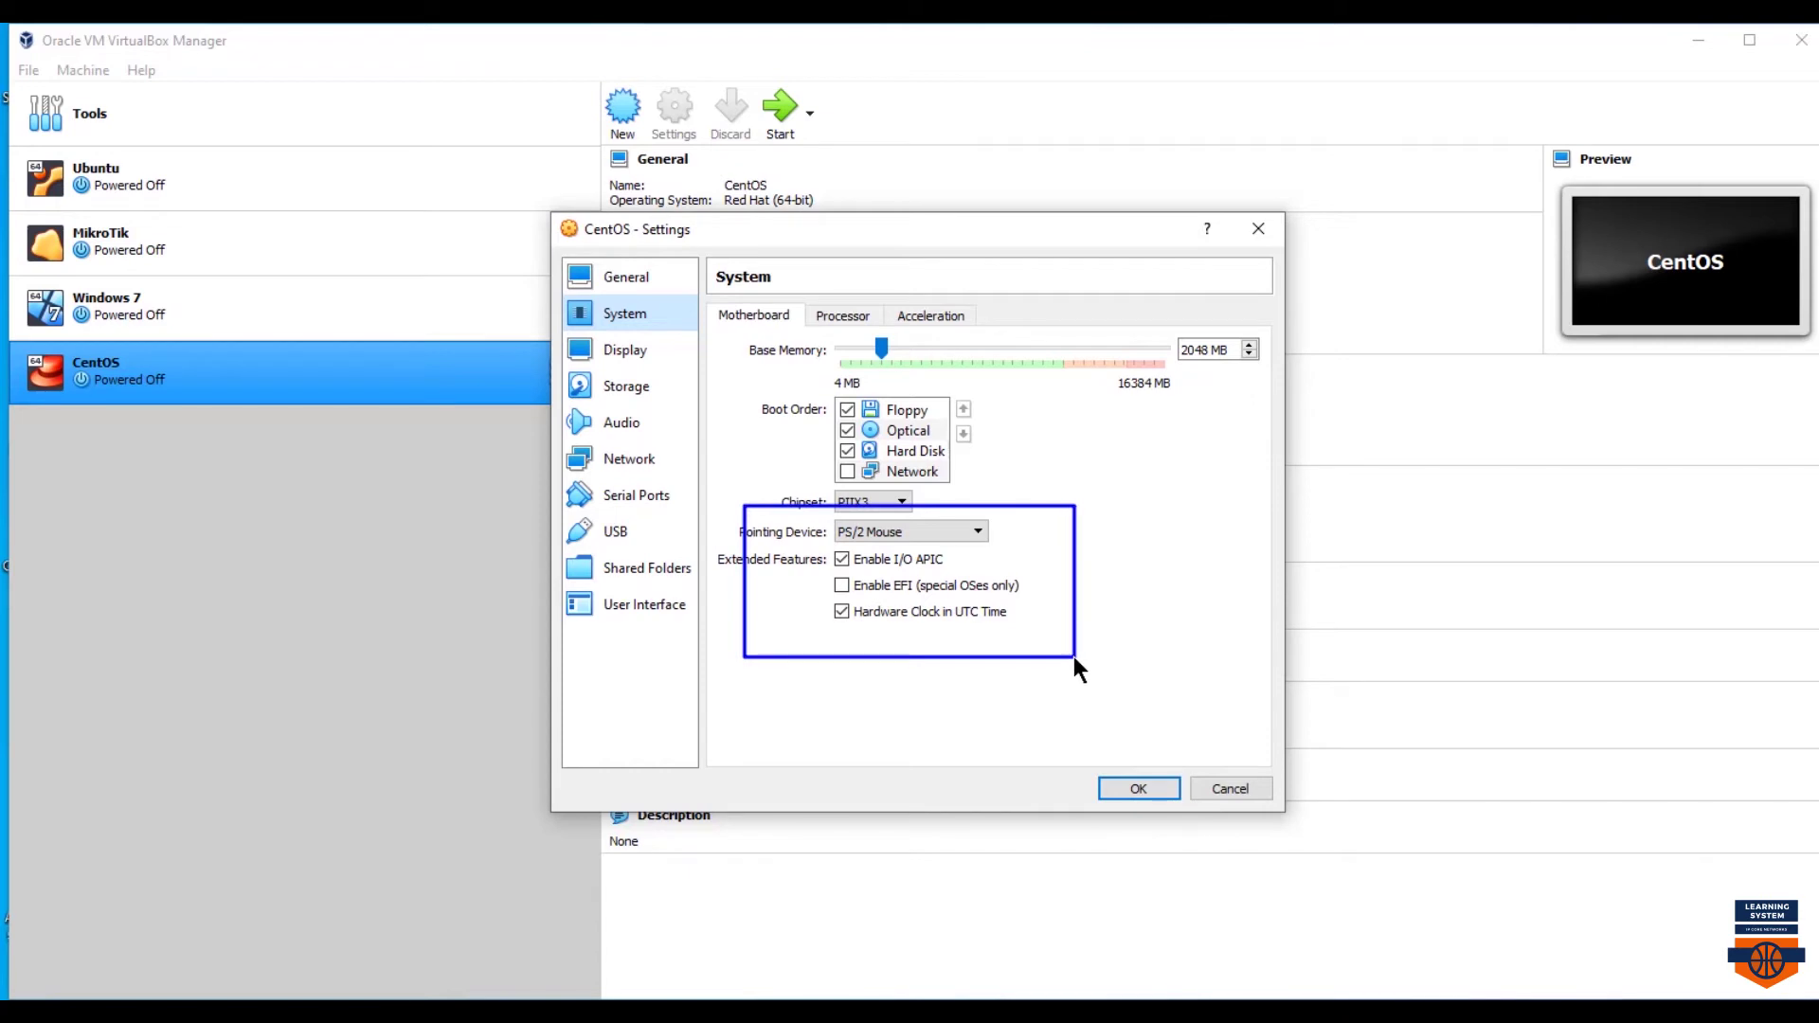
click(976, 530)
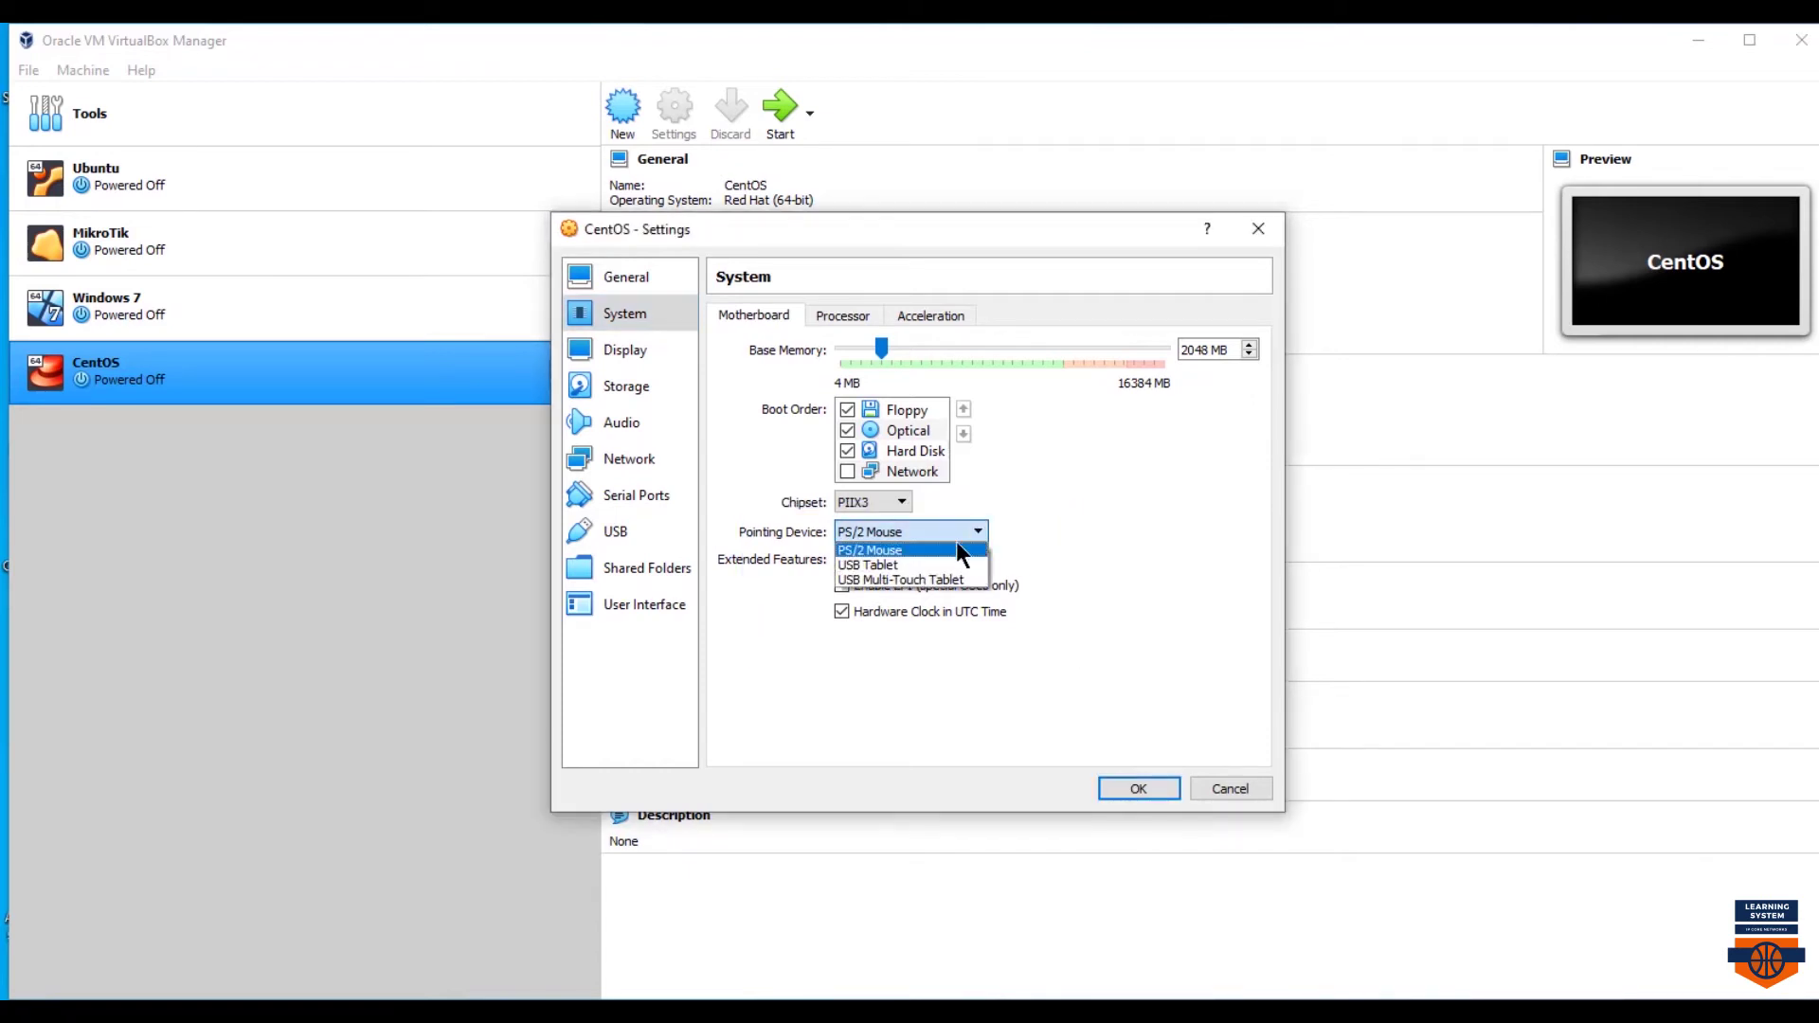
click(913, 566)
click(1116, 783)
right_click(337, 381)
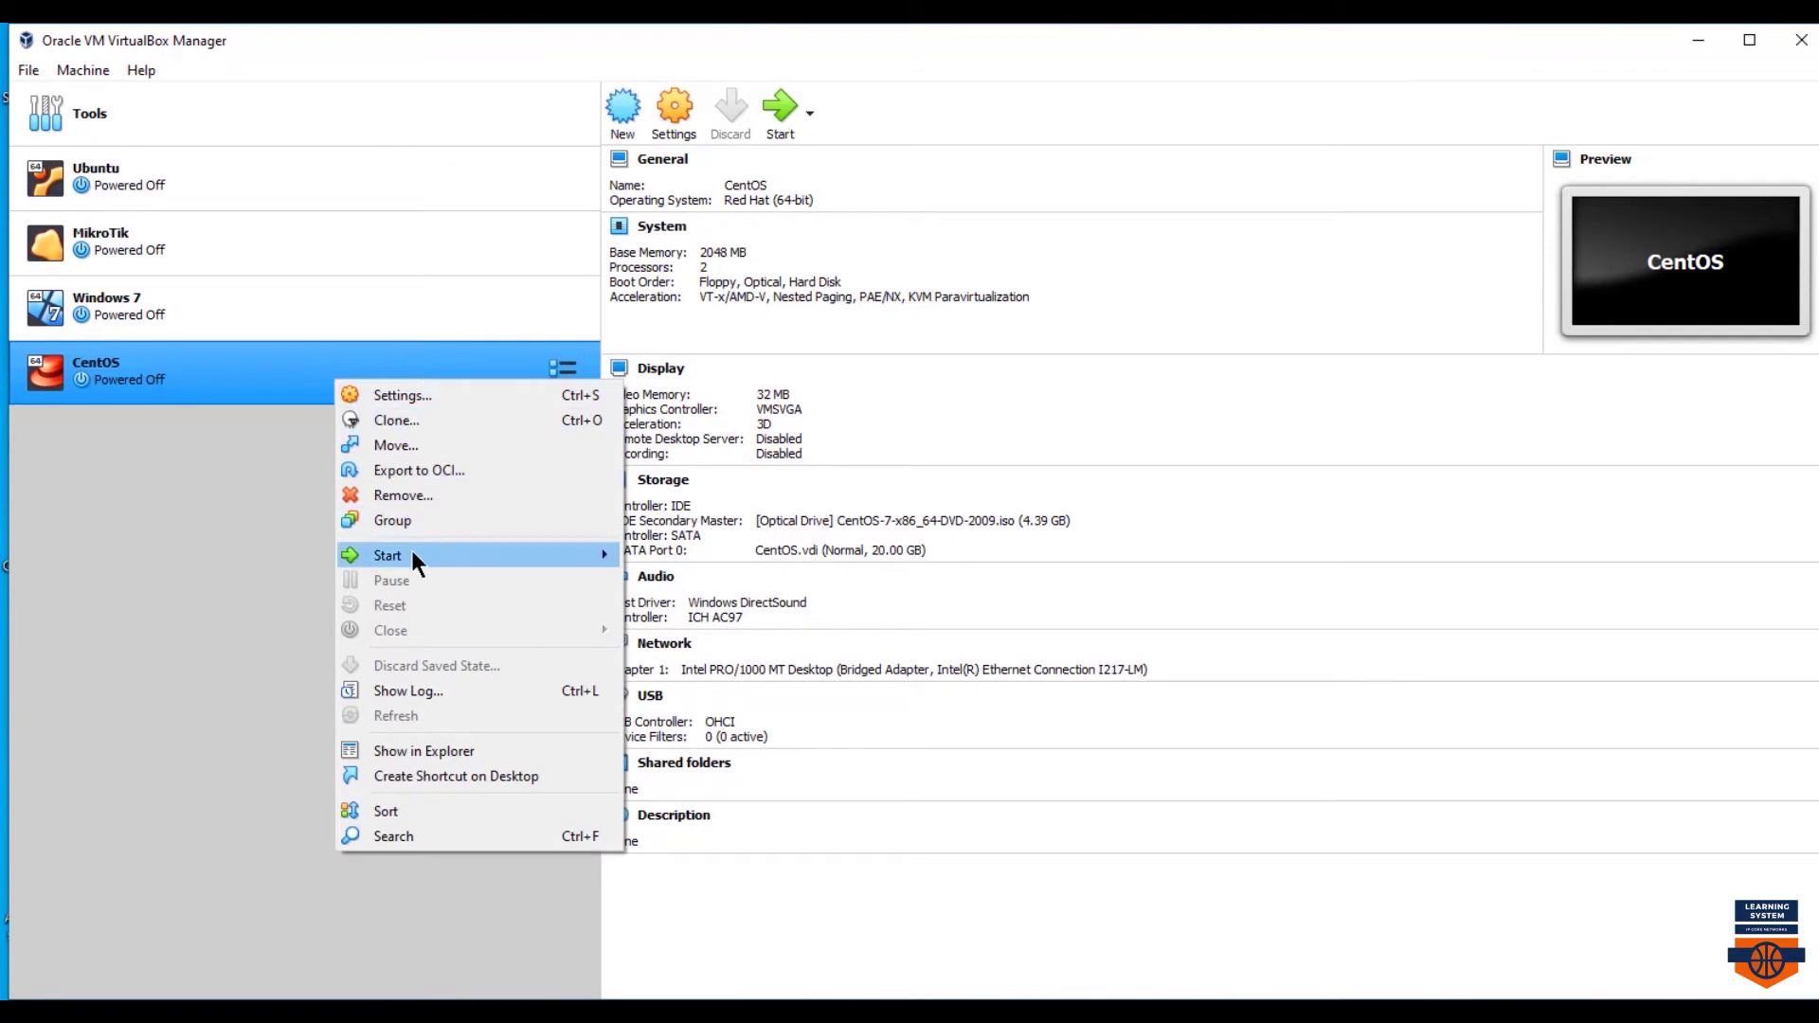
- Start the CentOS VM normally and continue to the installation summary
mouse_move(412, 551)
click(653, 566)
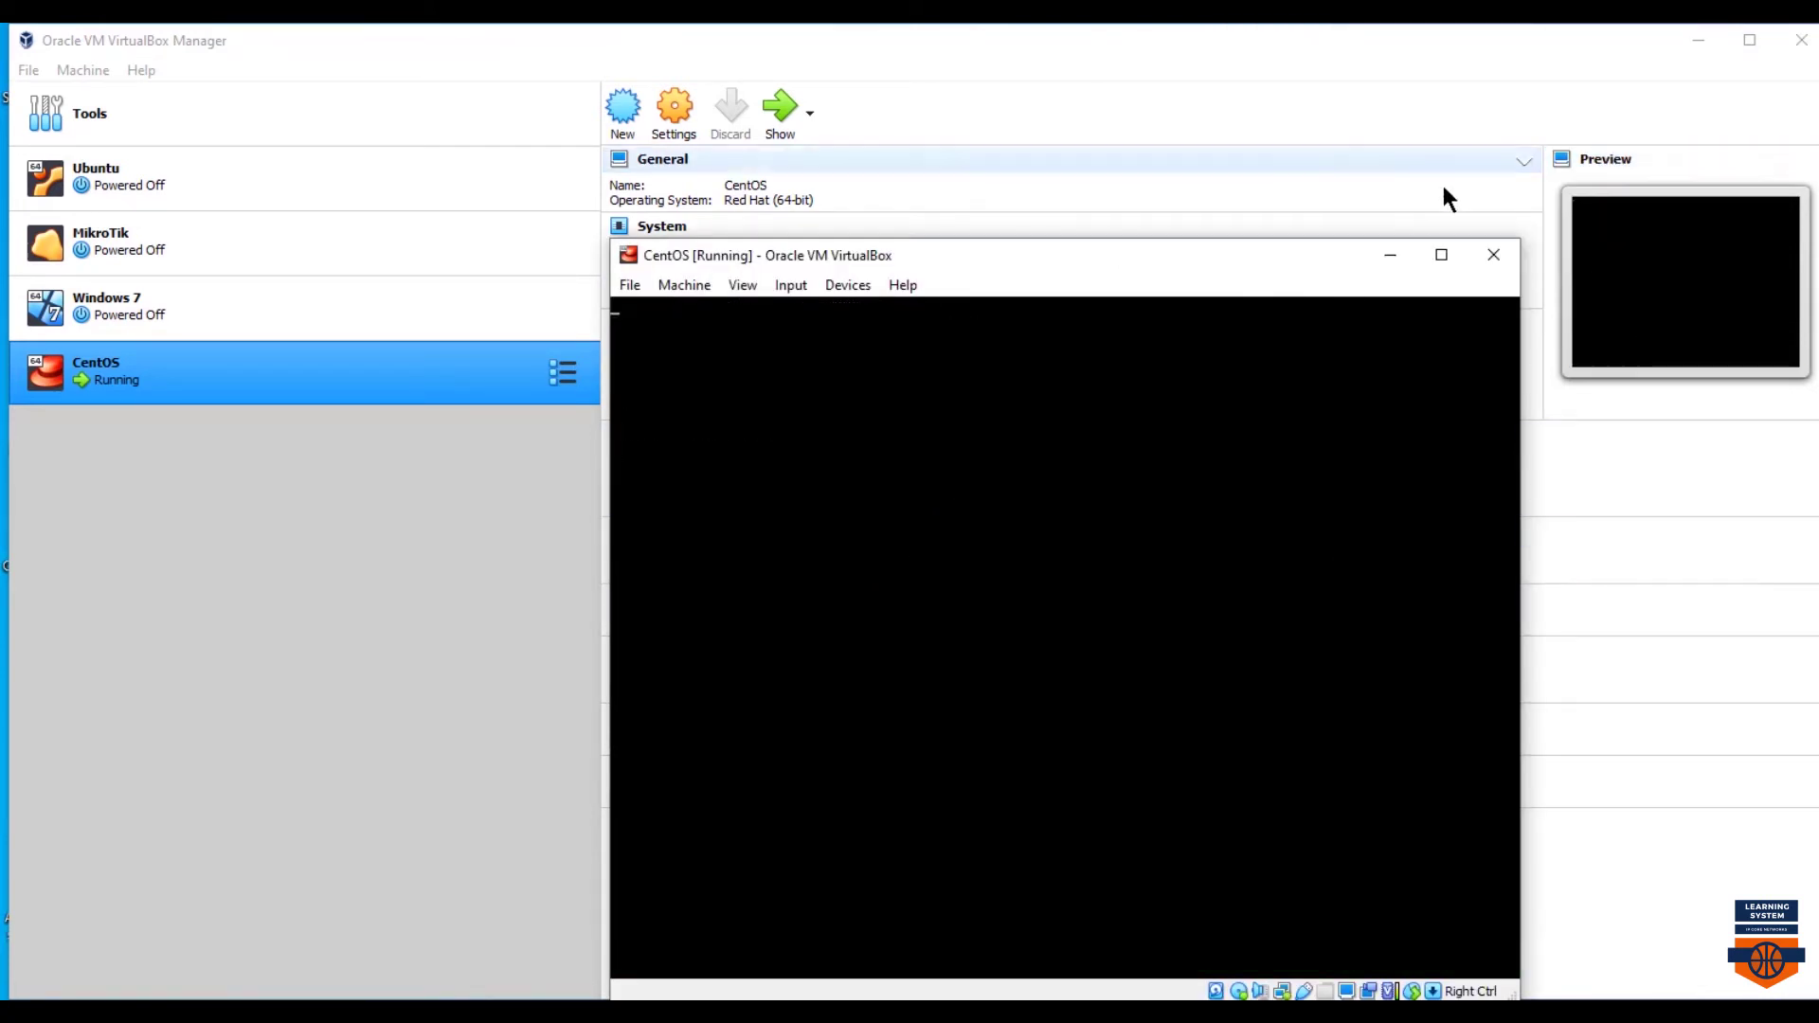
click(1440, 968)
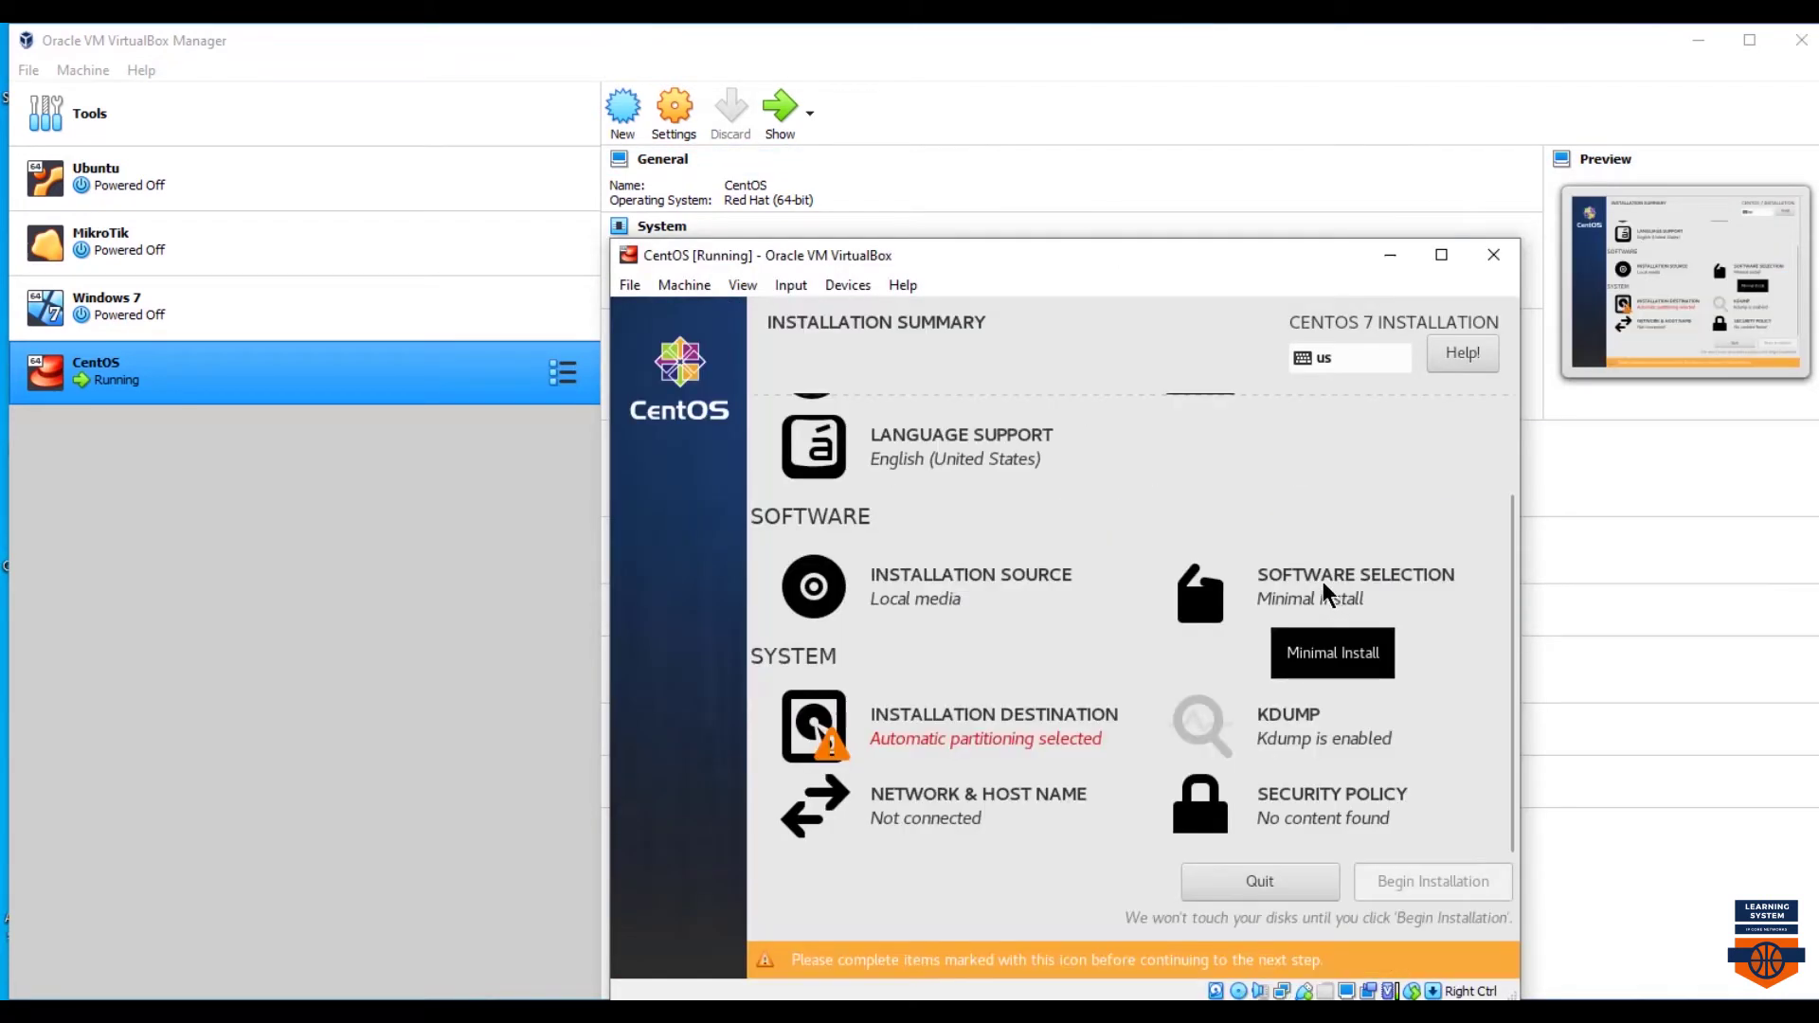
- Choose Server with GUI plus the Backup Server, DNS Name Server and FTP Server add-ons
click(1326, 595)
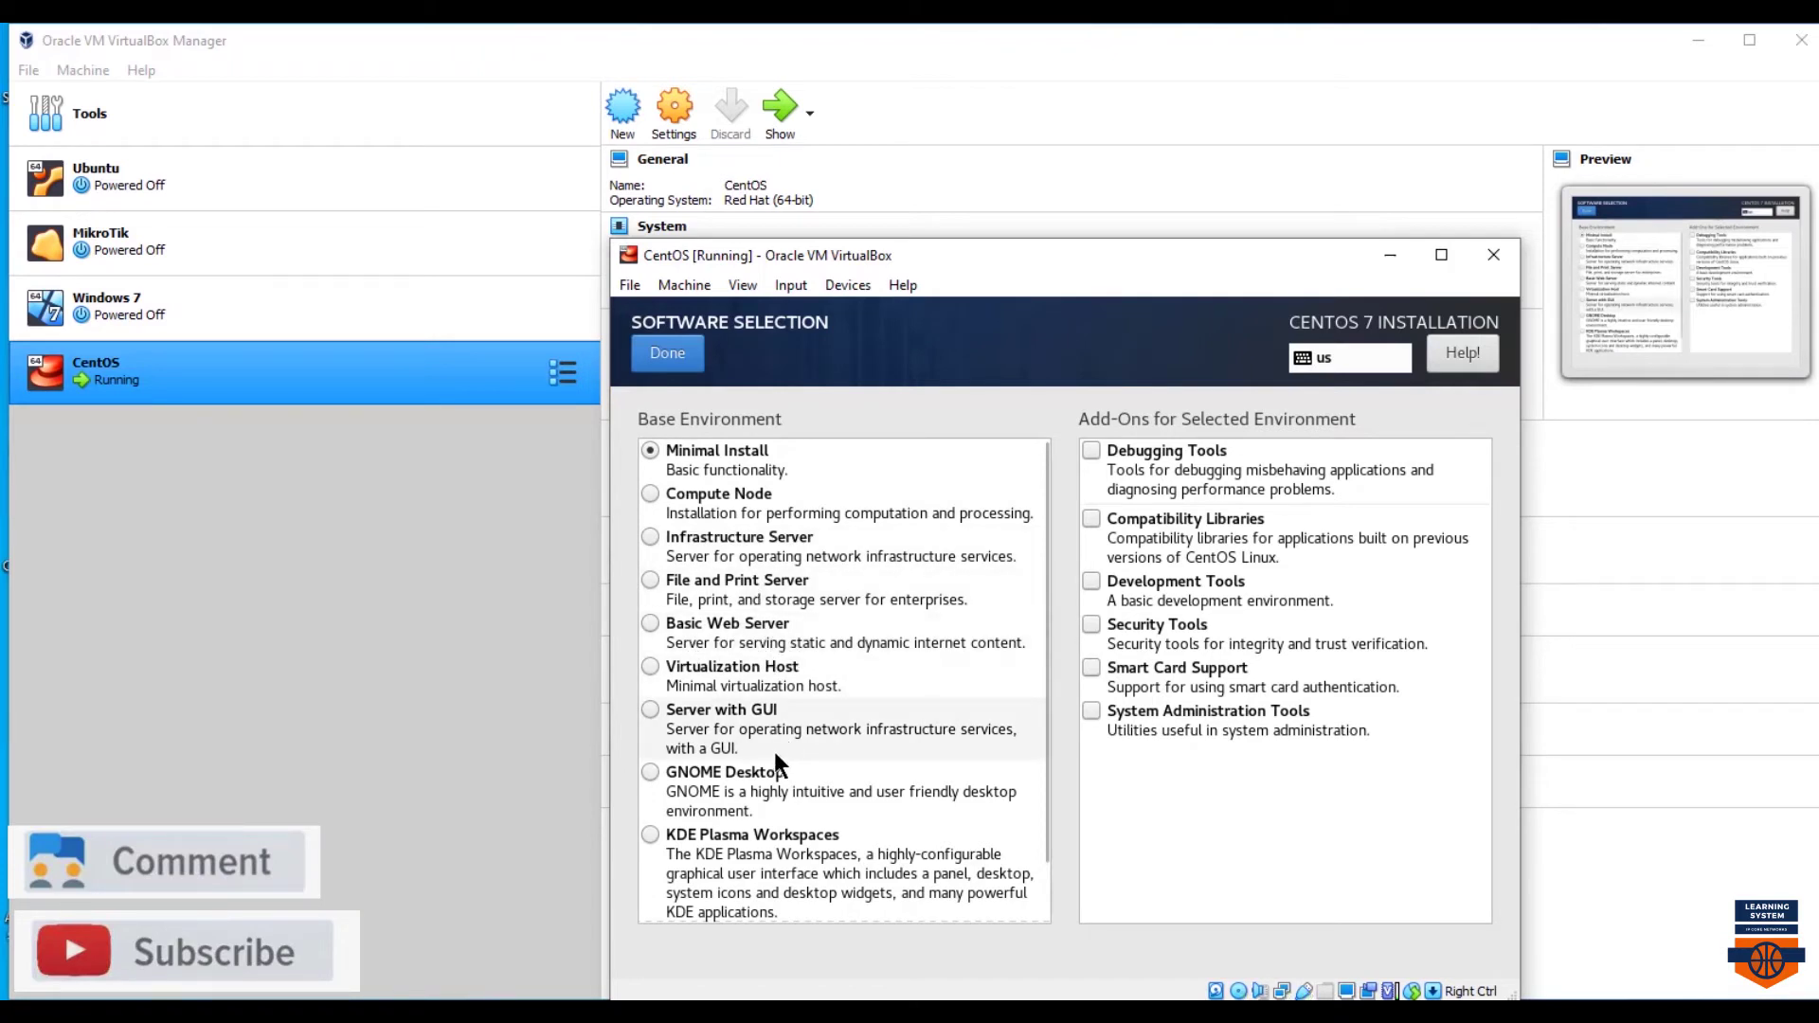
click(657, 720)
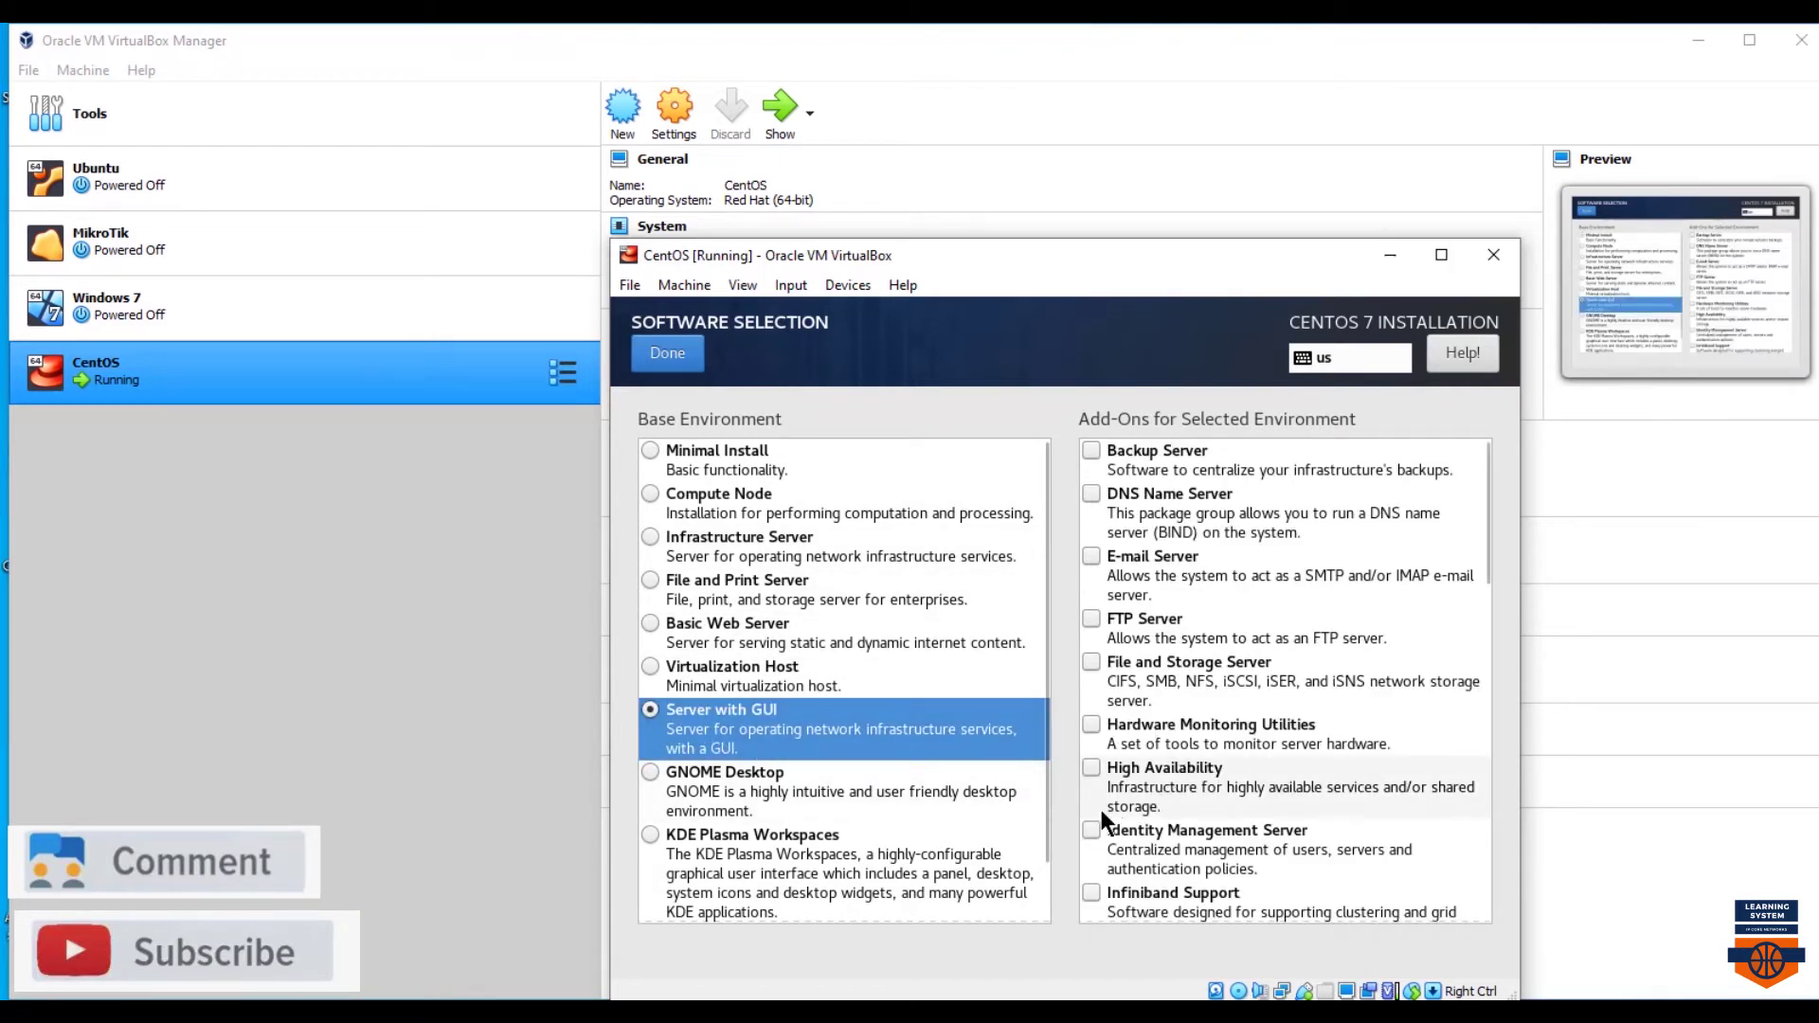
click(1095, 453)
click(1092, 495)
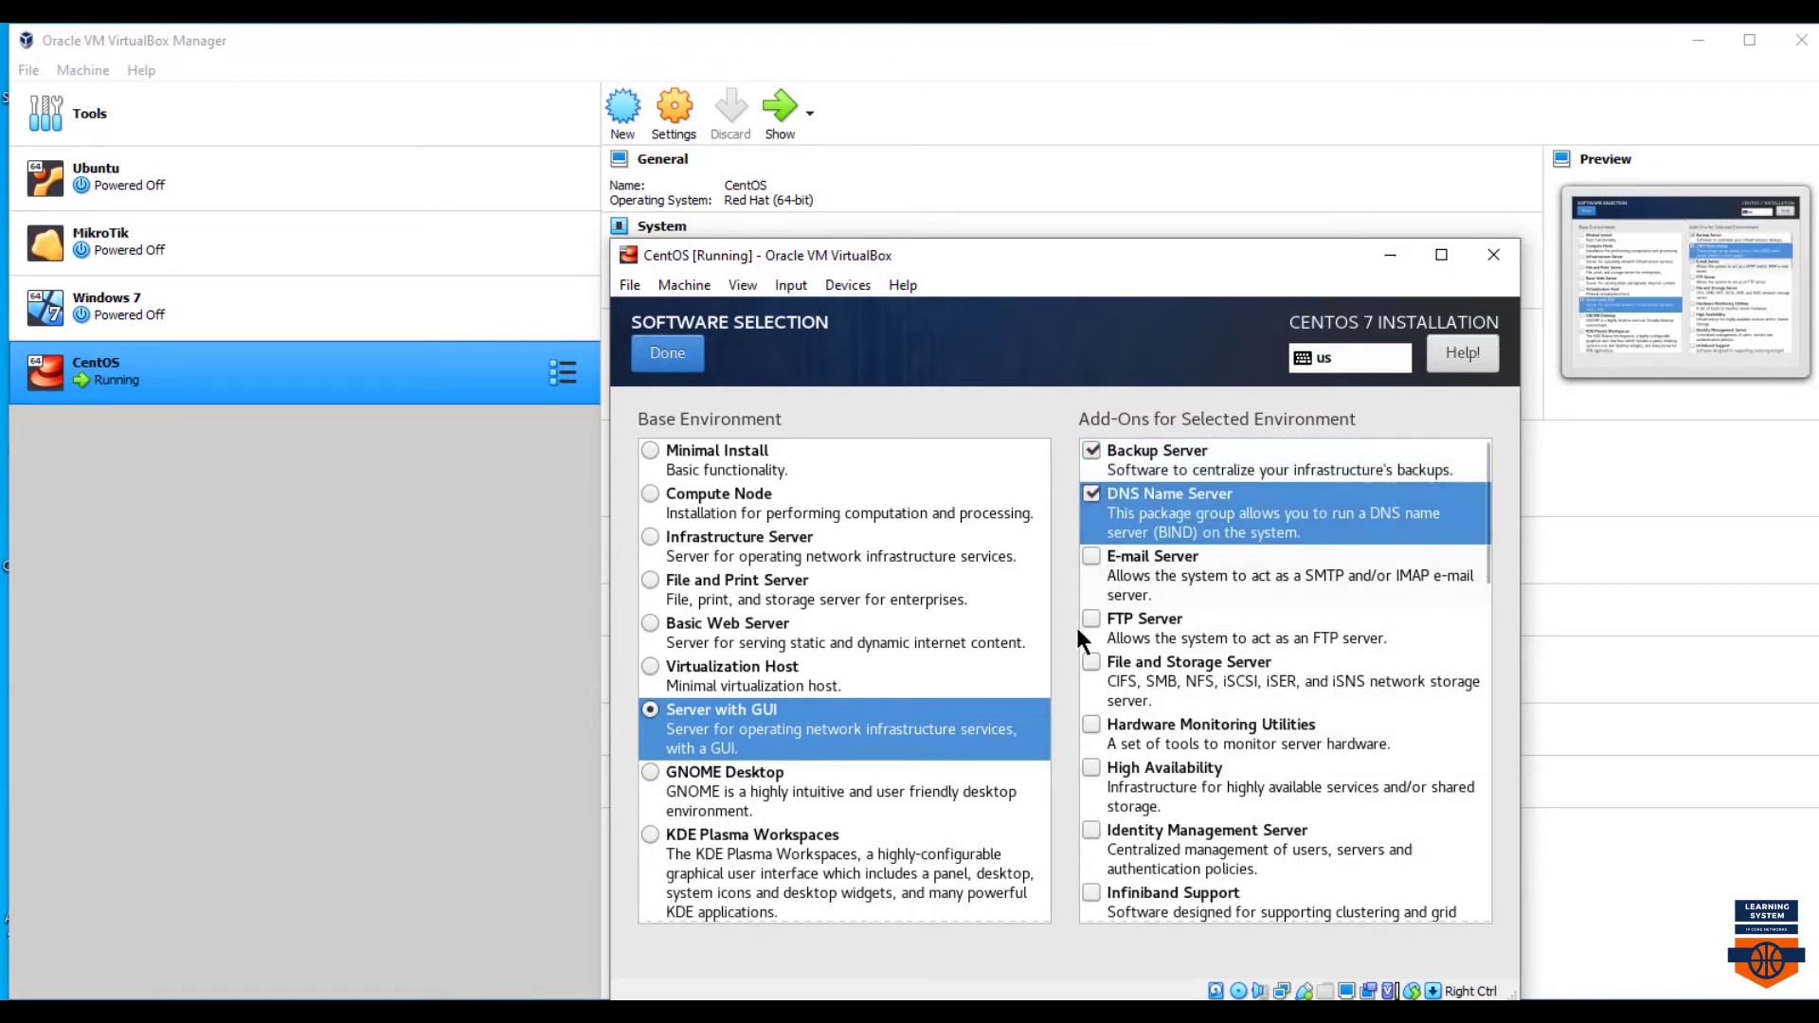
click(1090, 620)
click(669, 354)
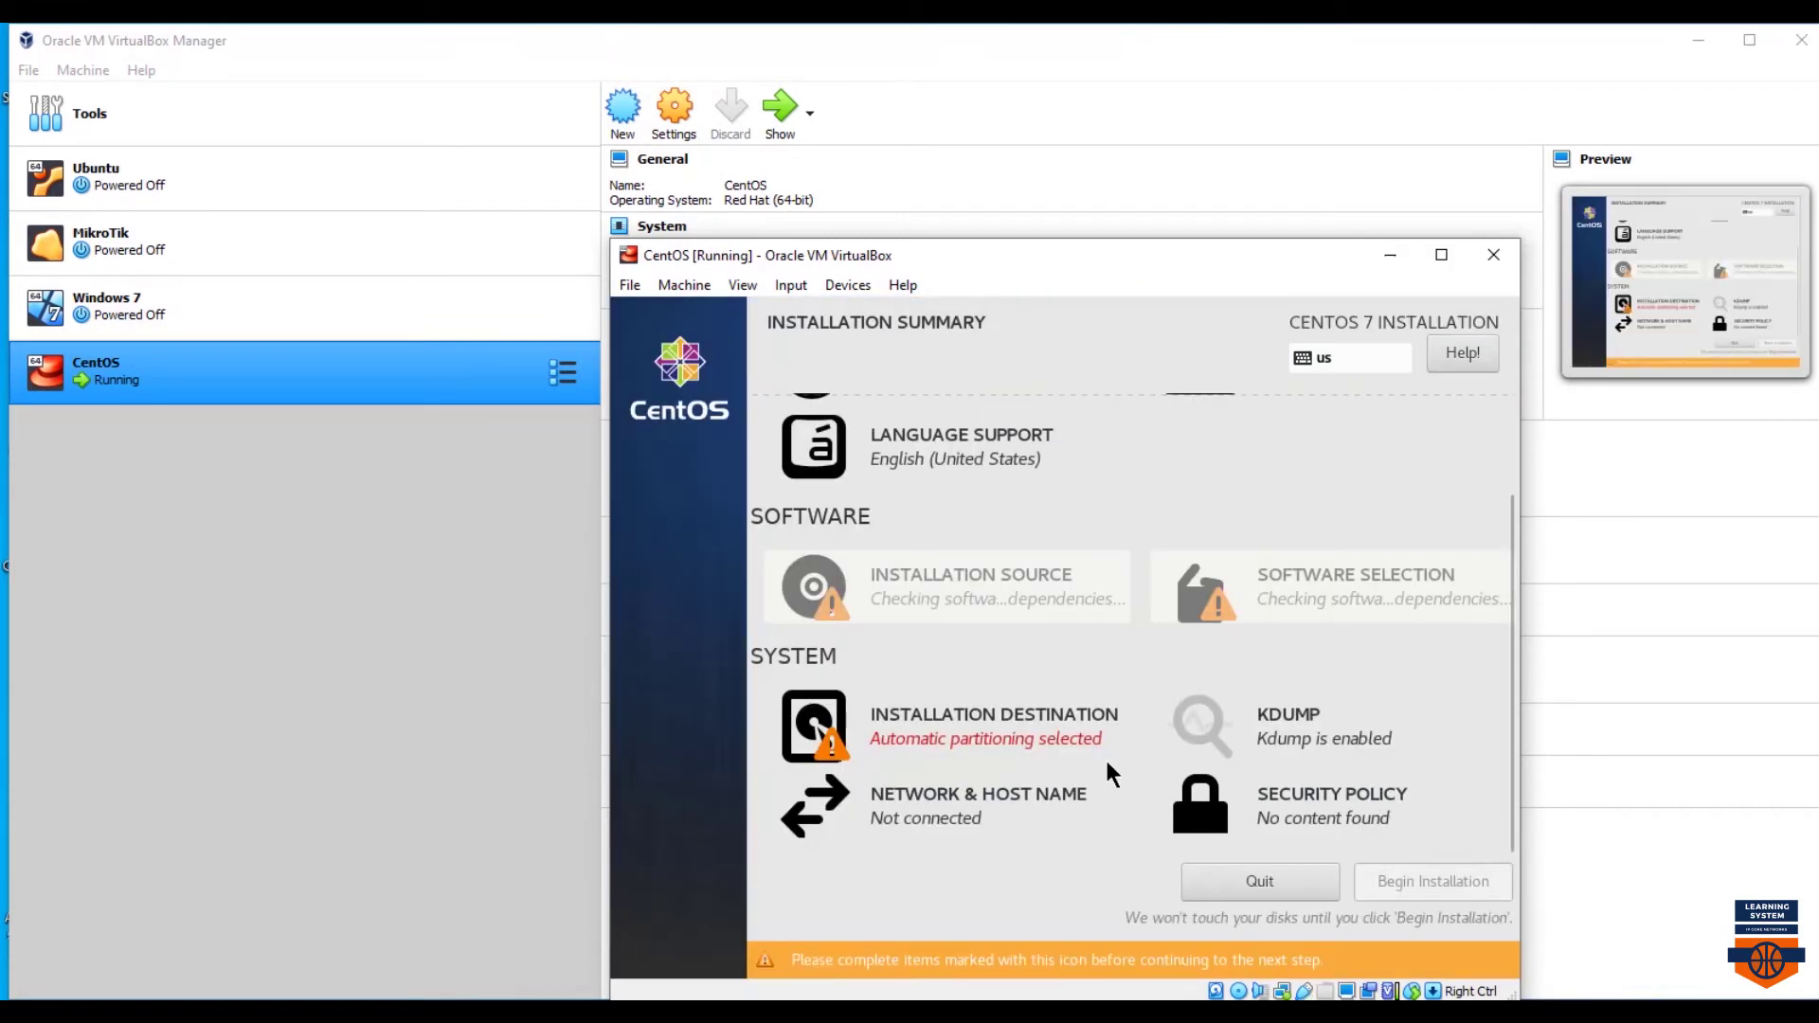
- Select the 20 GiB ATA VBOX HARDDISK as the installation destination
click(964, 715)
click(722, 588)
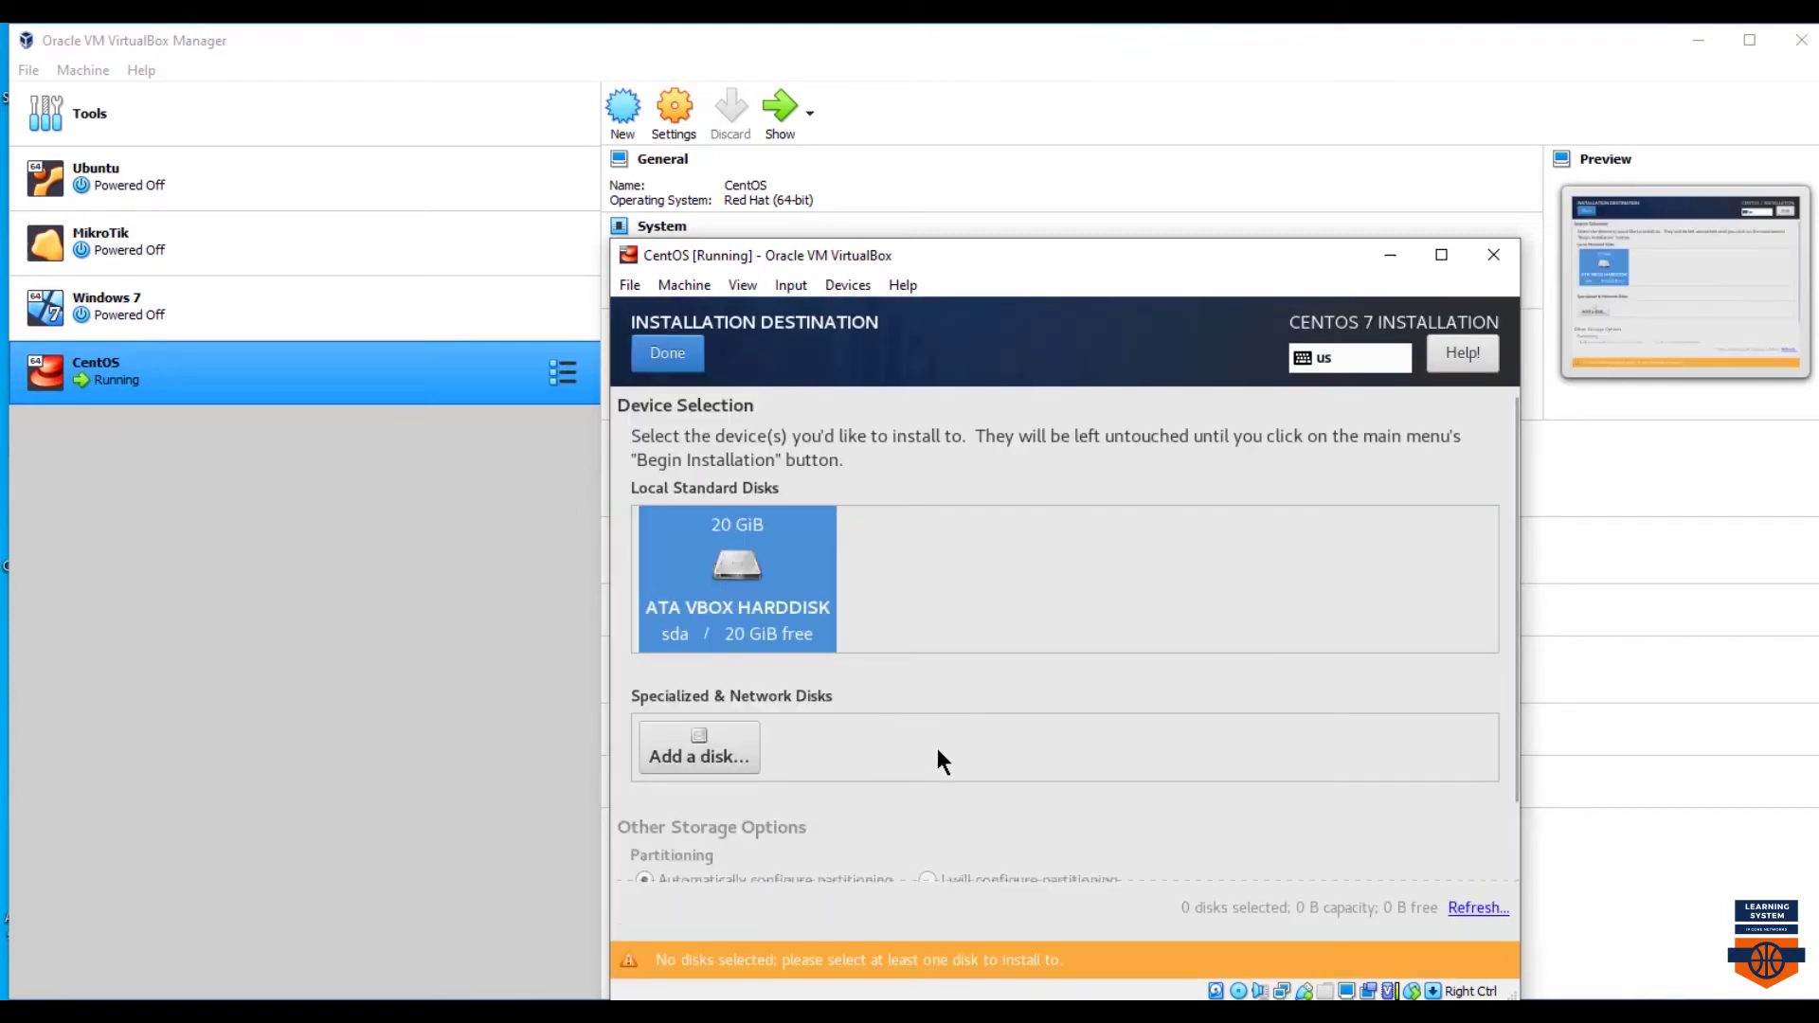
scroll(900, 749, down, 1)
click(748, 511)
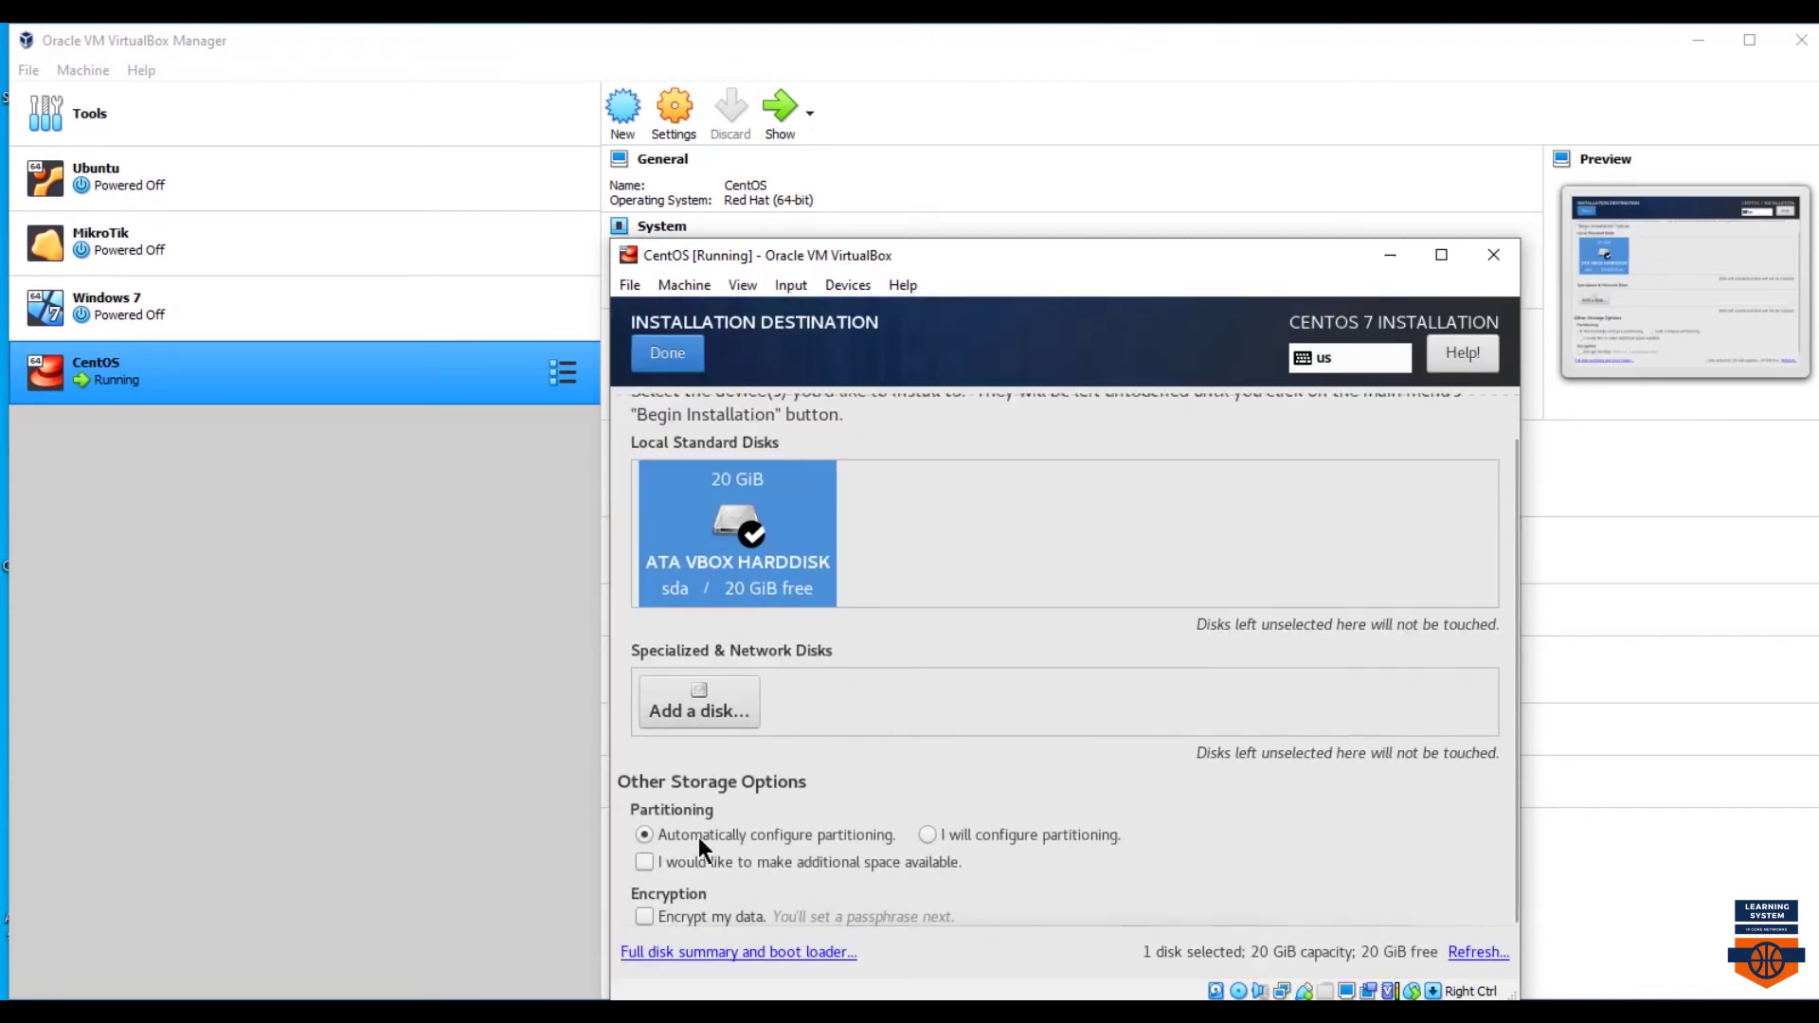
click(667, 350)
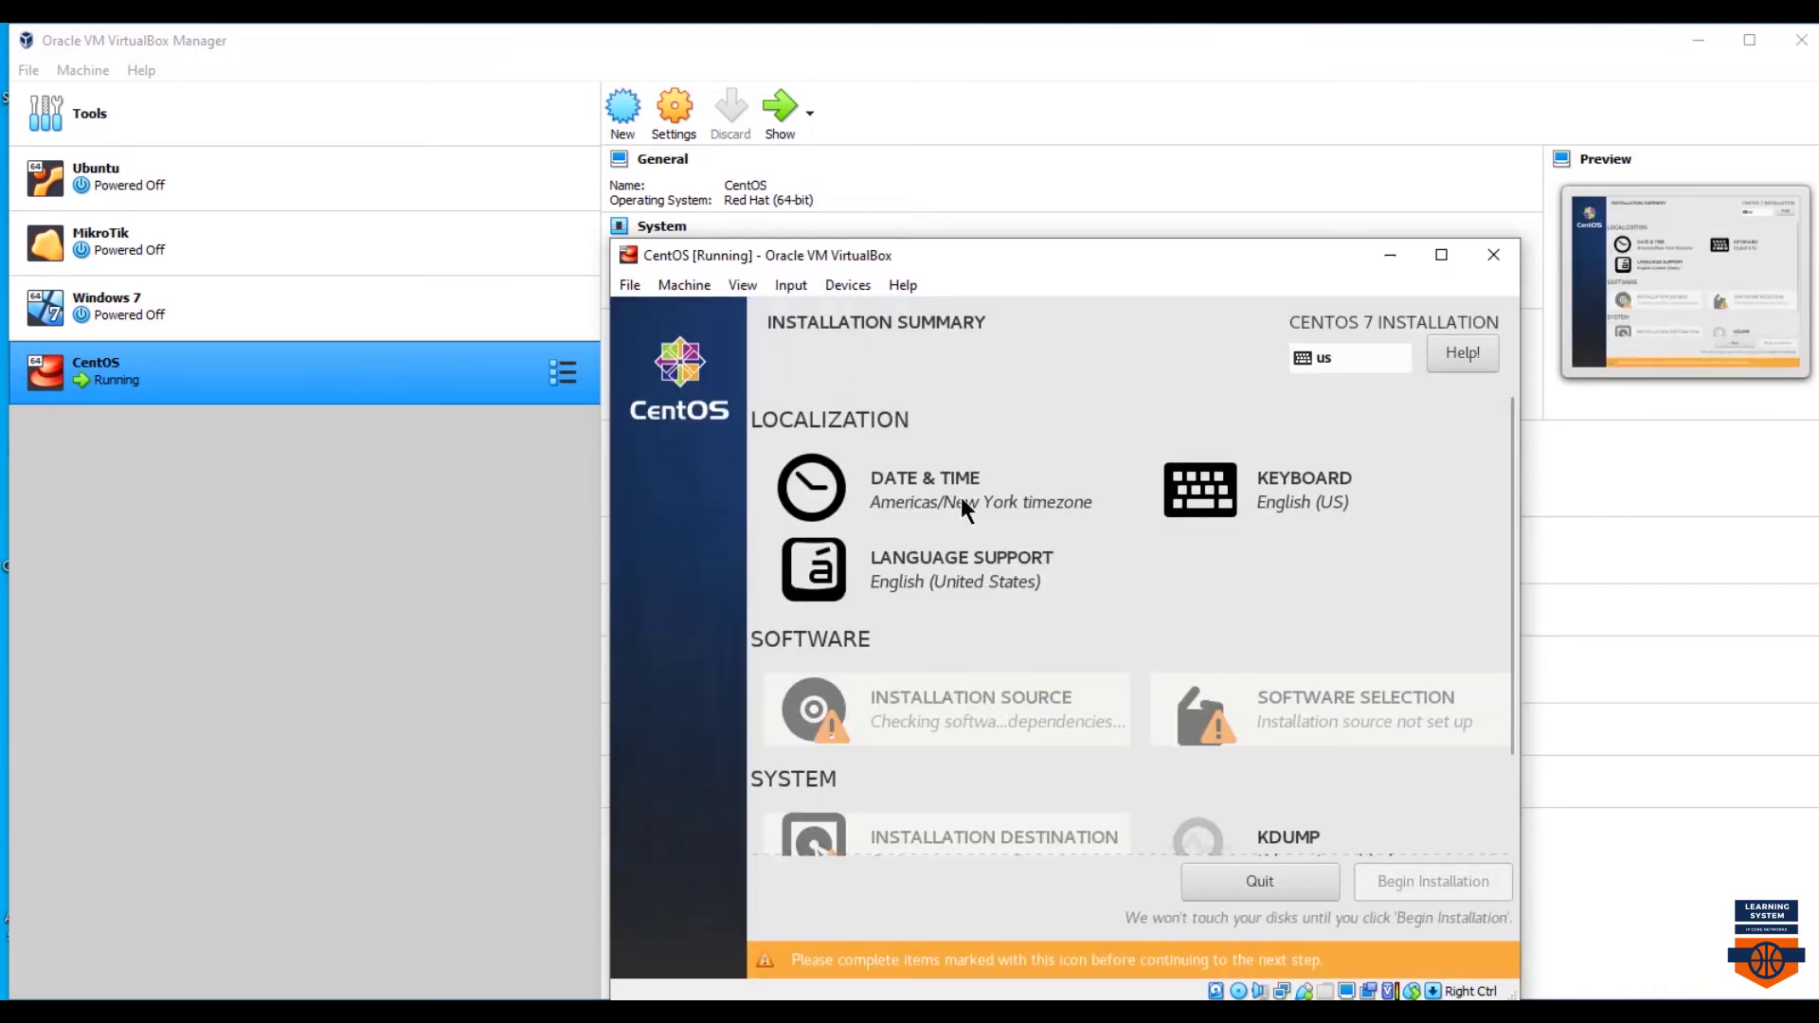
- Set the timezone region to Asia and look for Karachi in the city list
click(948, 521)
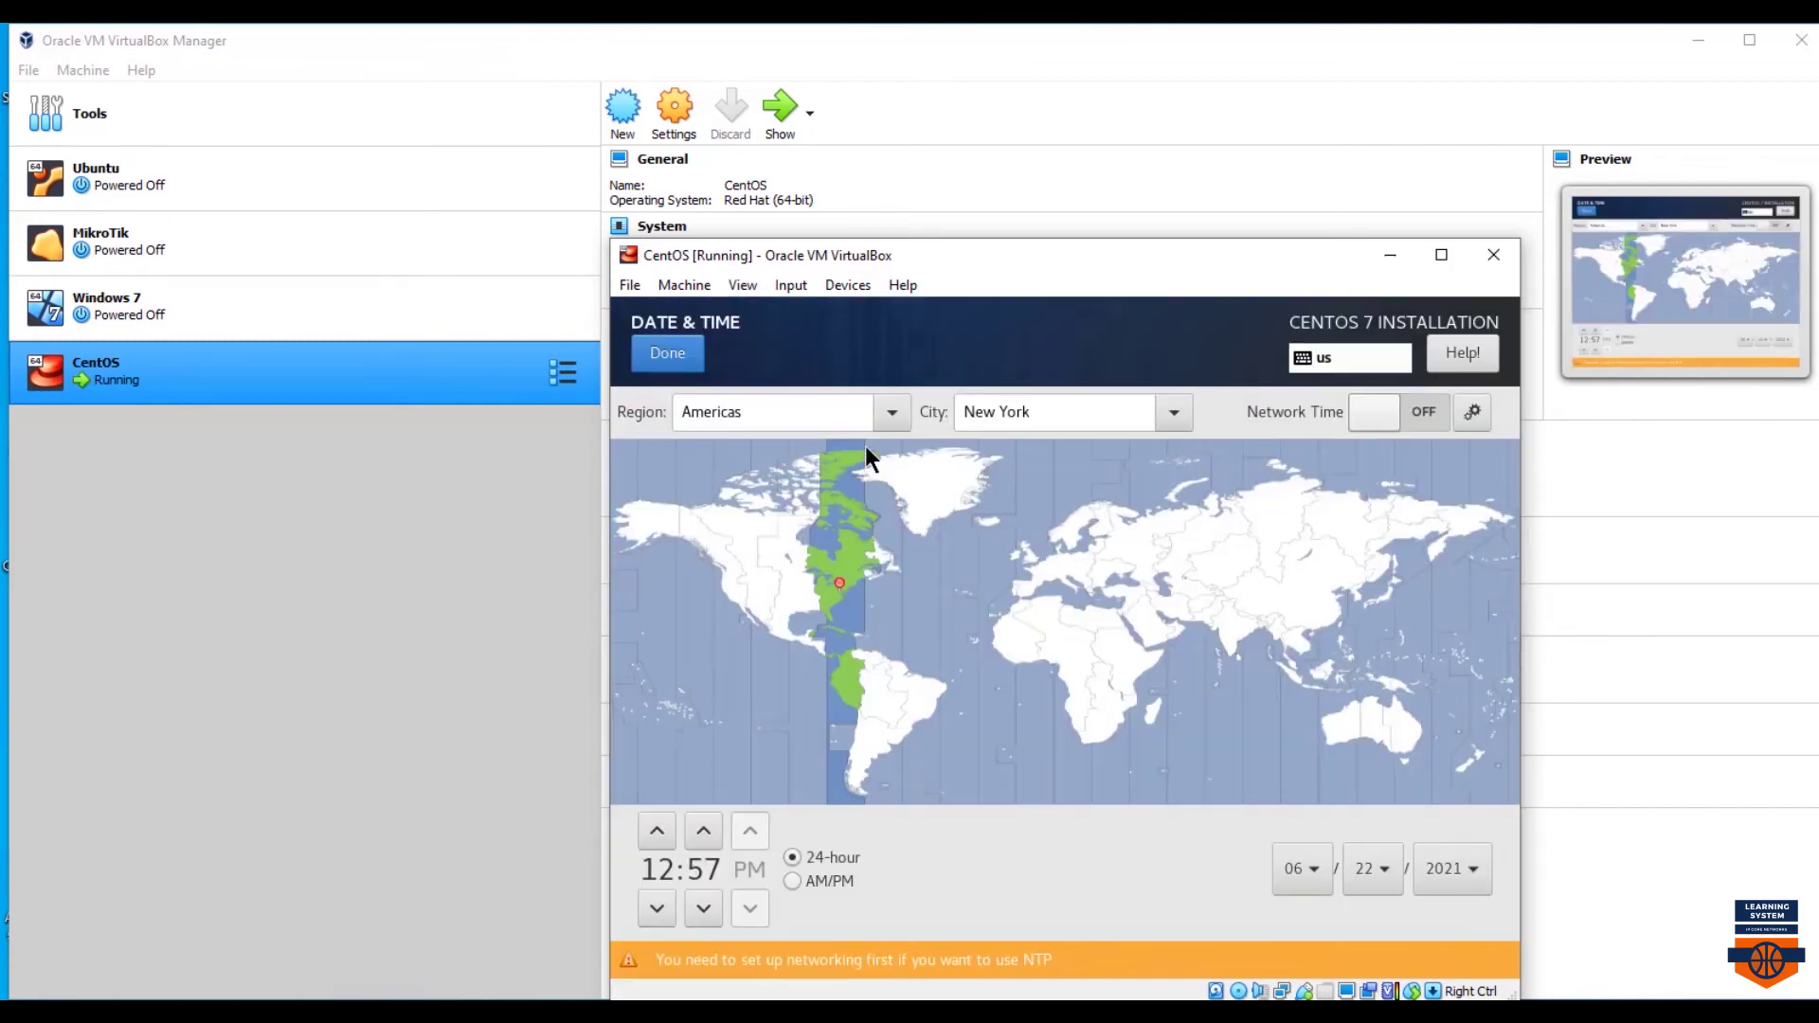
click(857, 417)
click(769, 586)
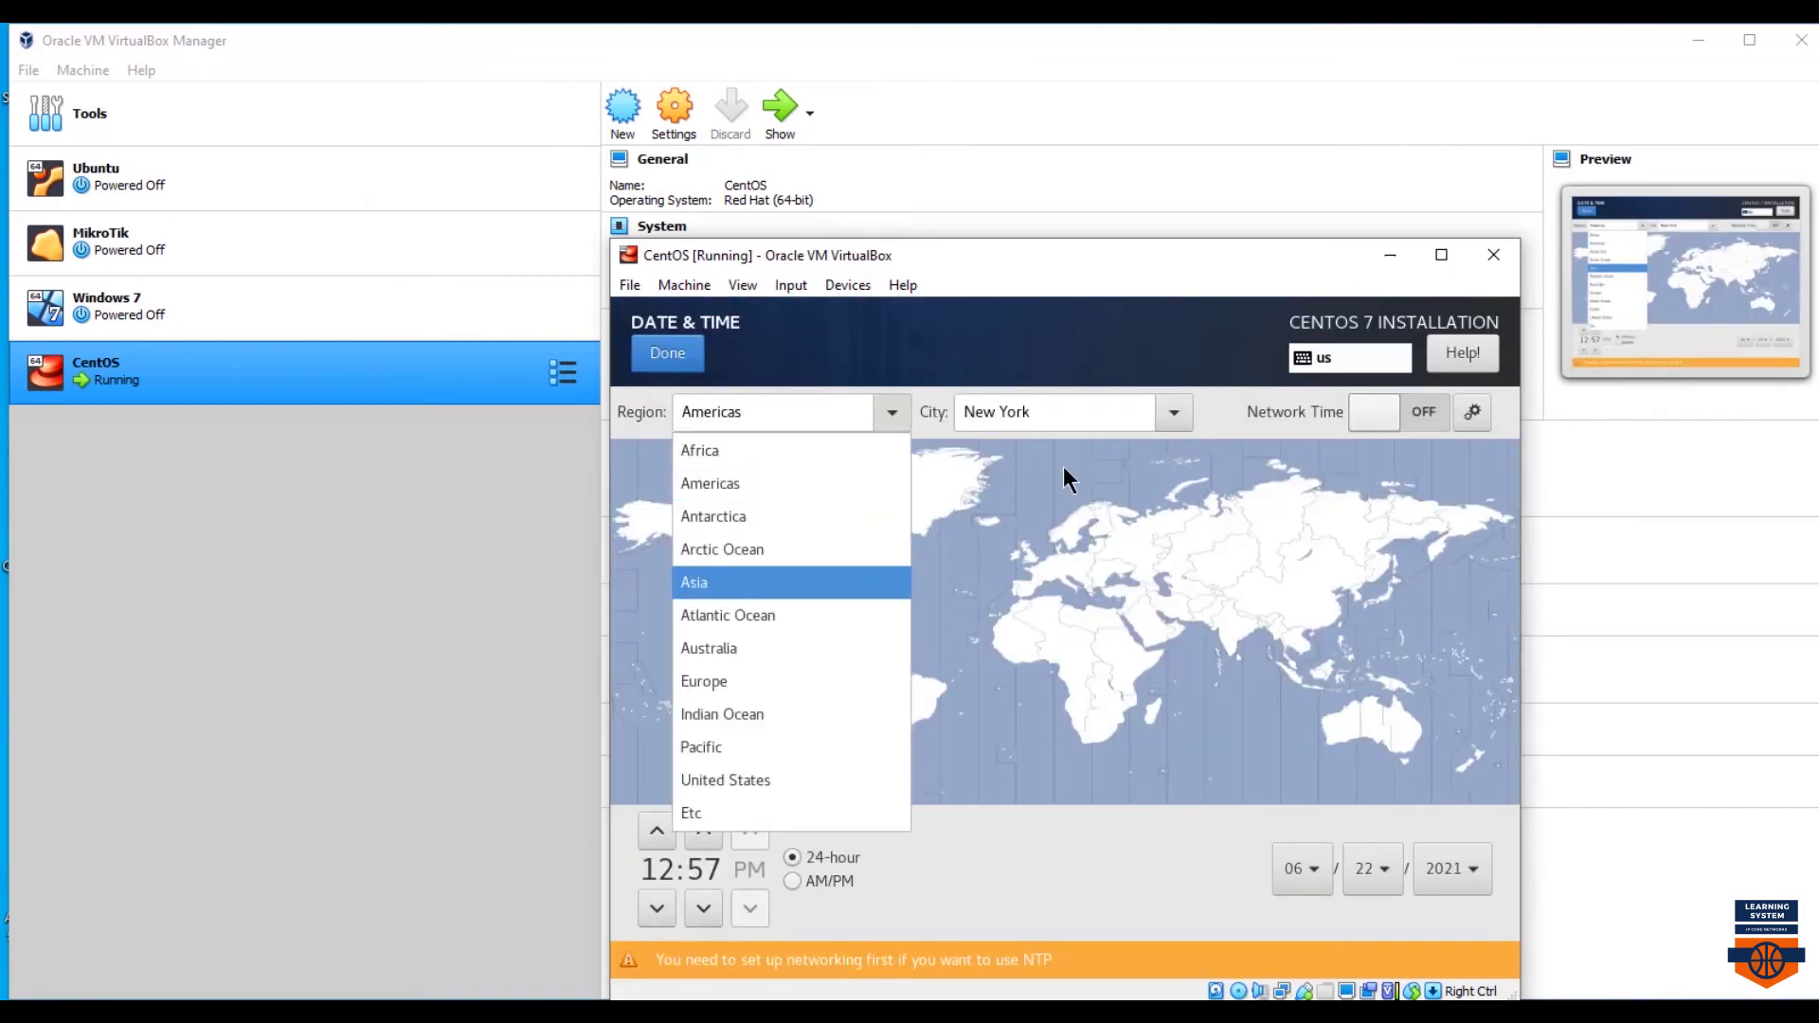
click(1177, 413)
scroll(1033, 872, down, 1)
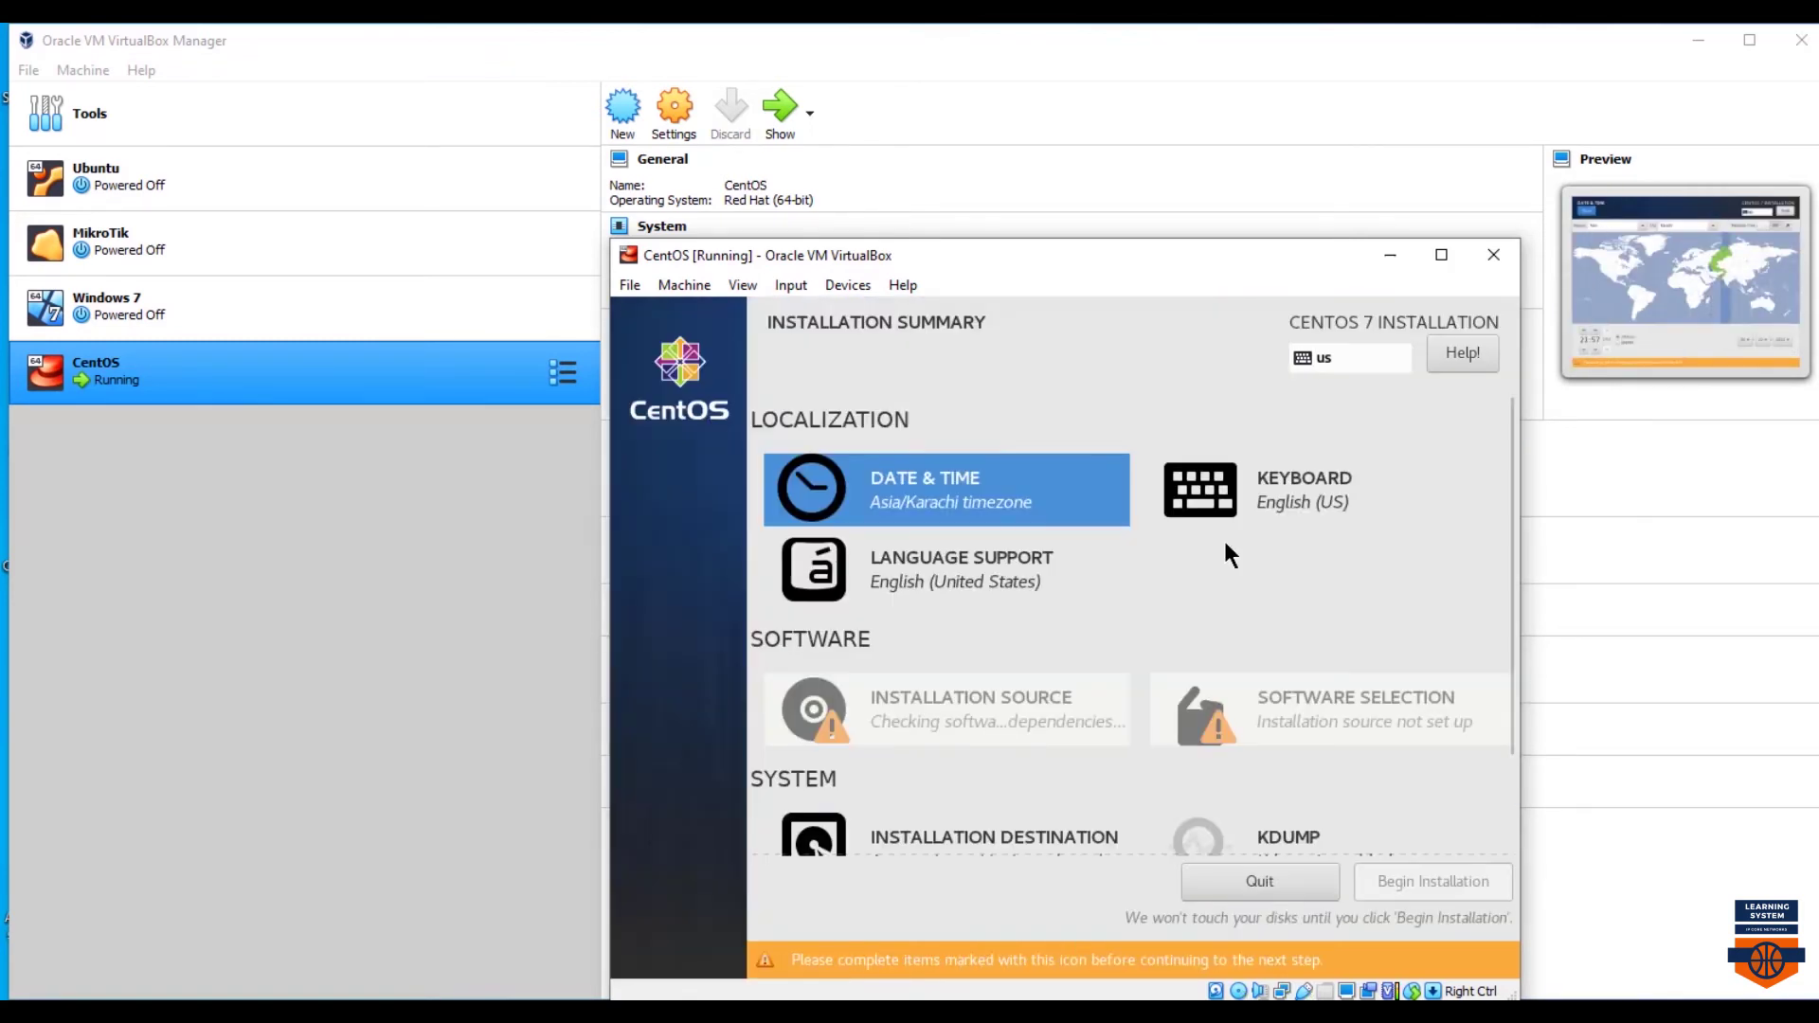
scroll(1229, 554, down, 2)
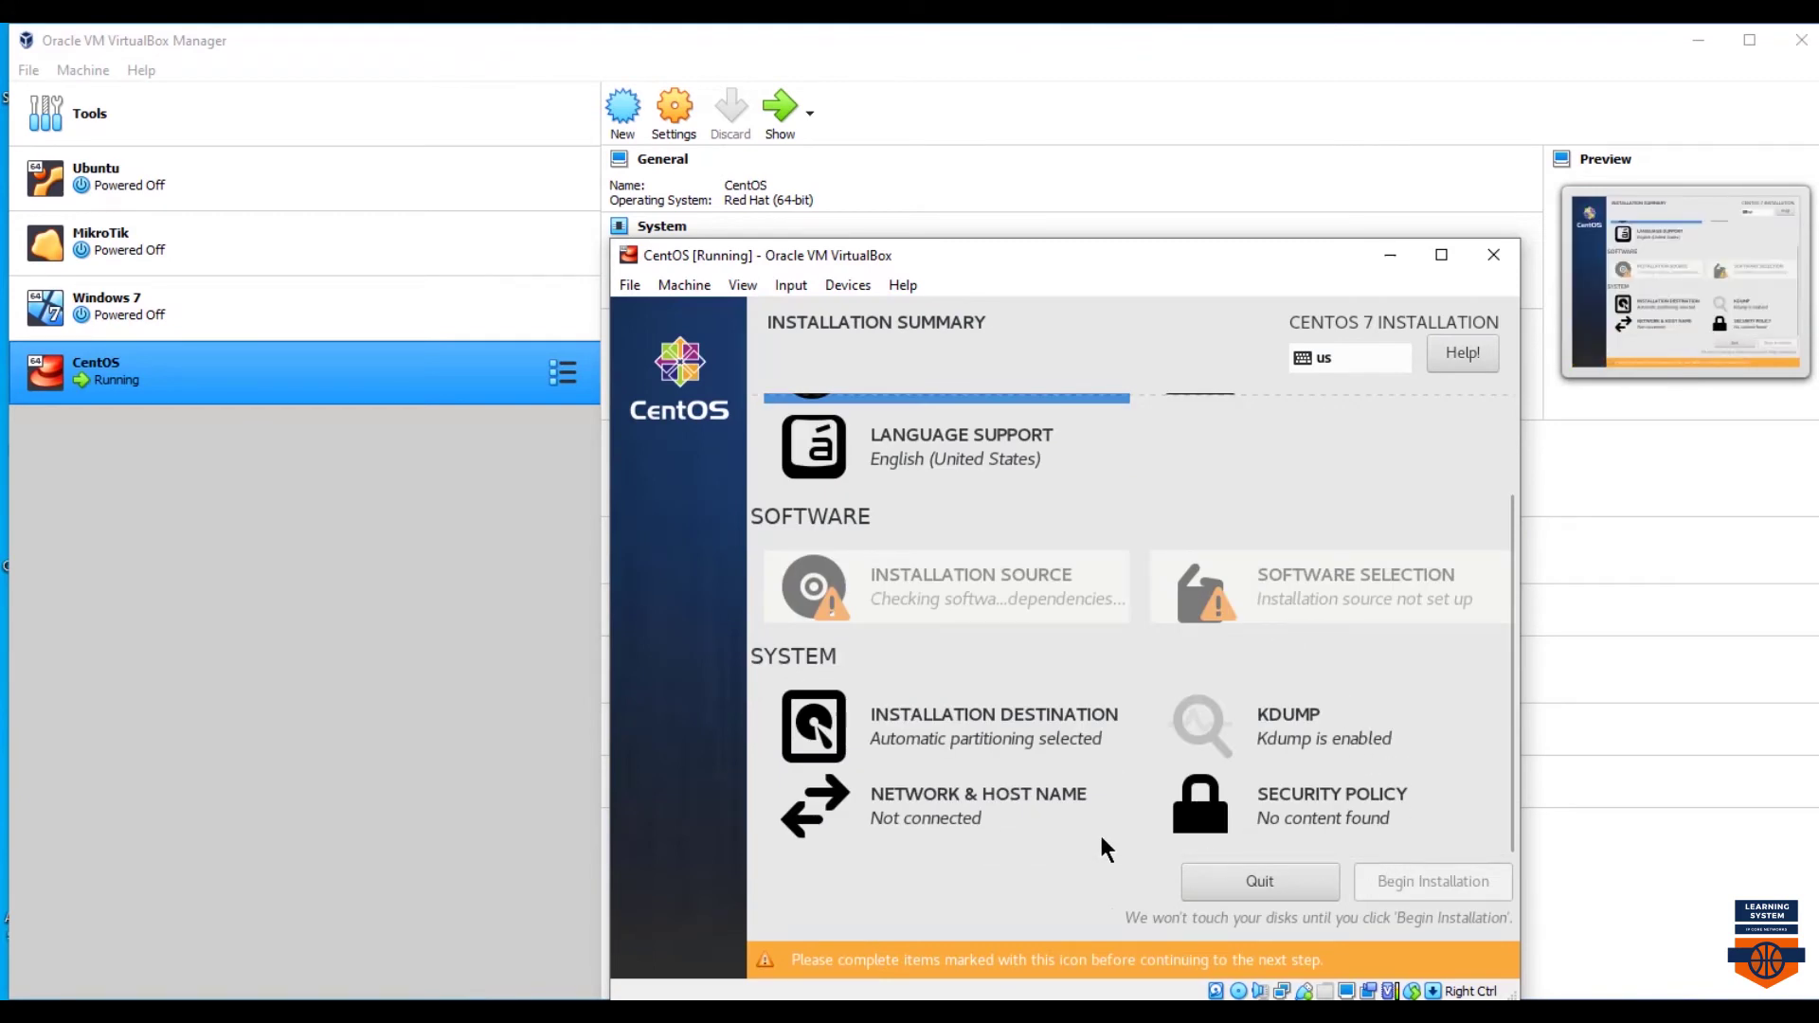
- Switch the Ethernet connection on and apply a new host name
click(929, 813)
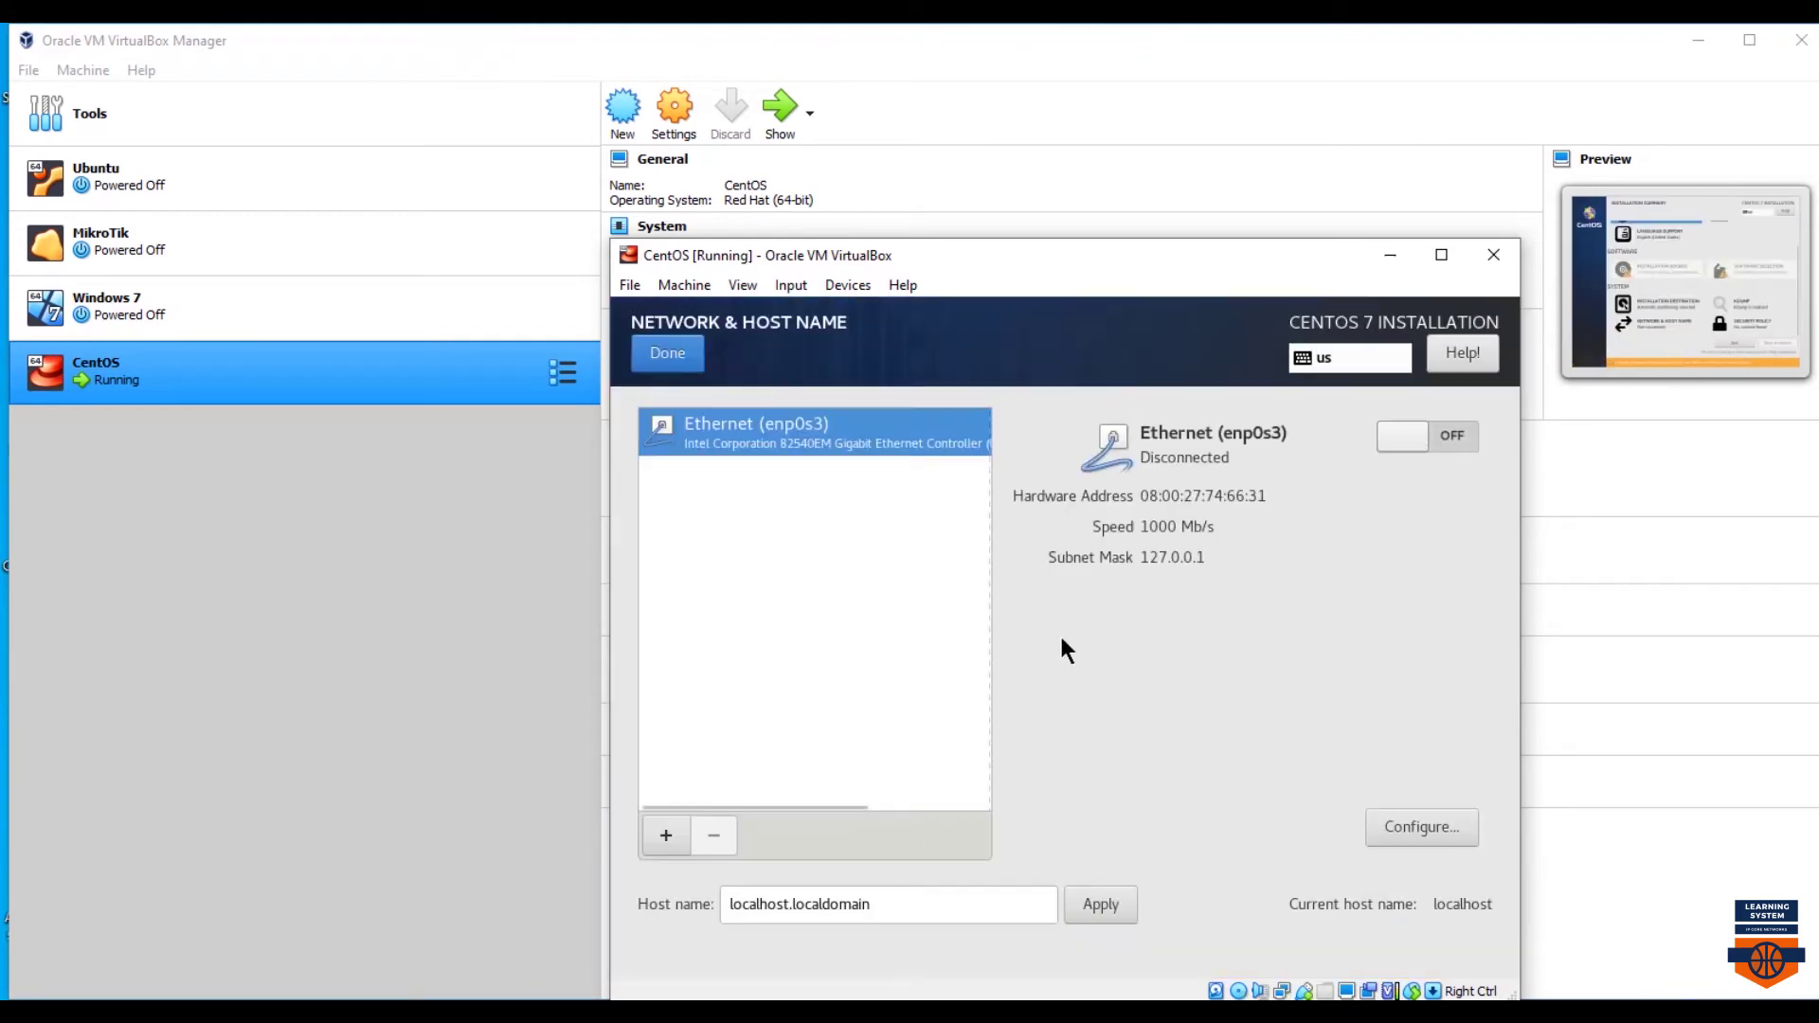
click(1459, 438)
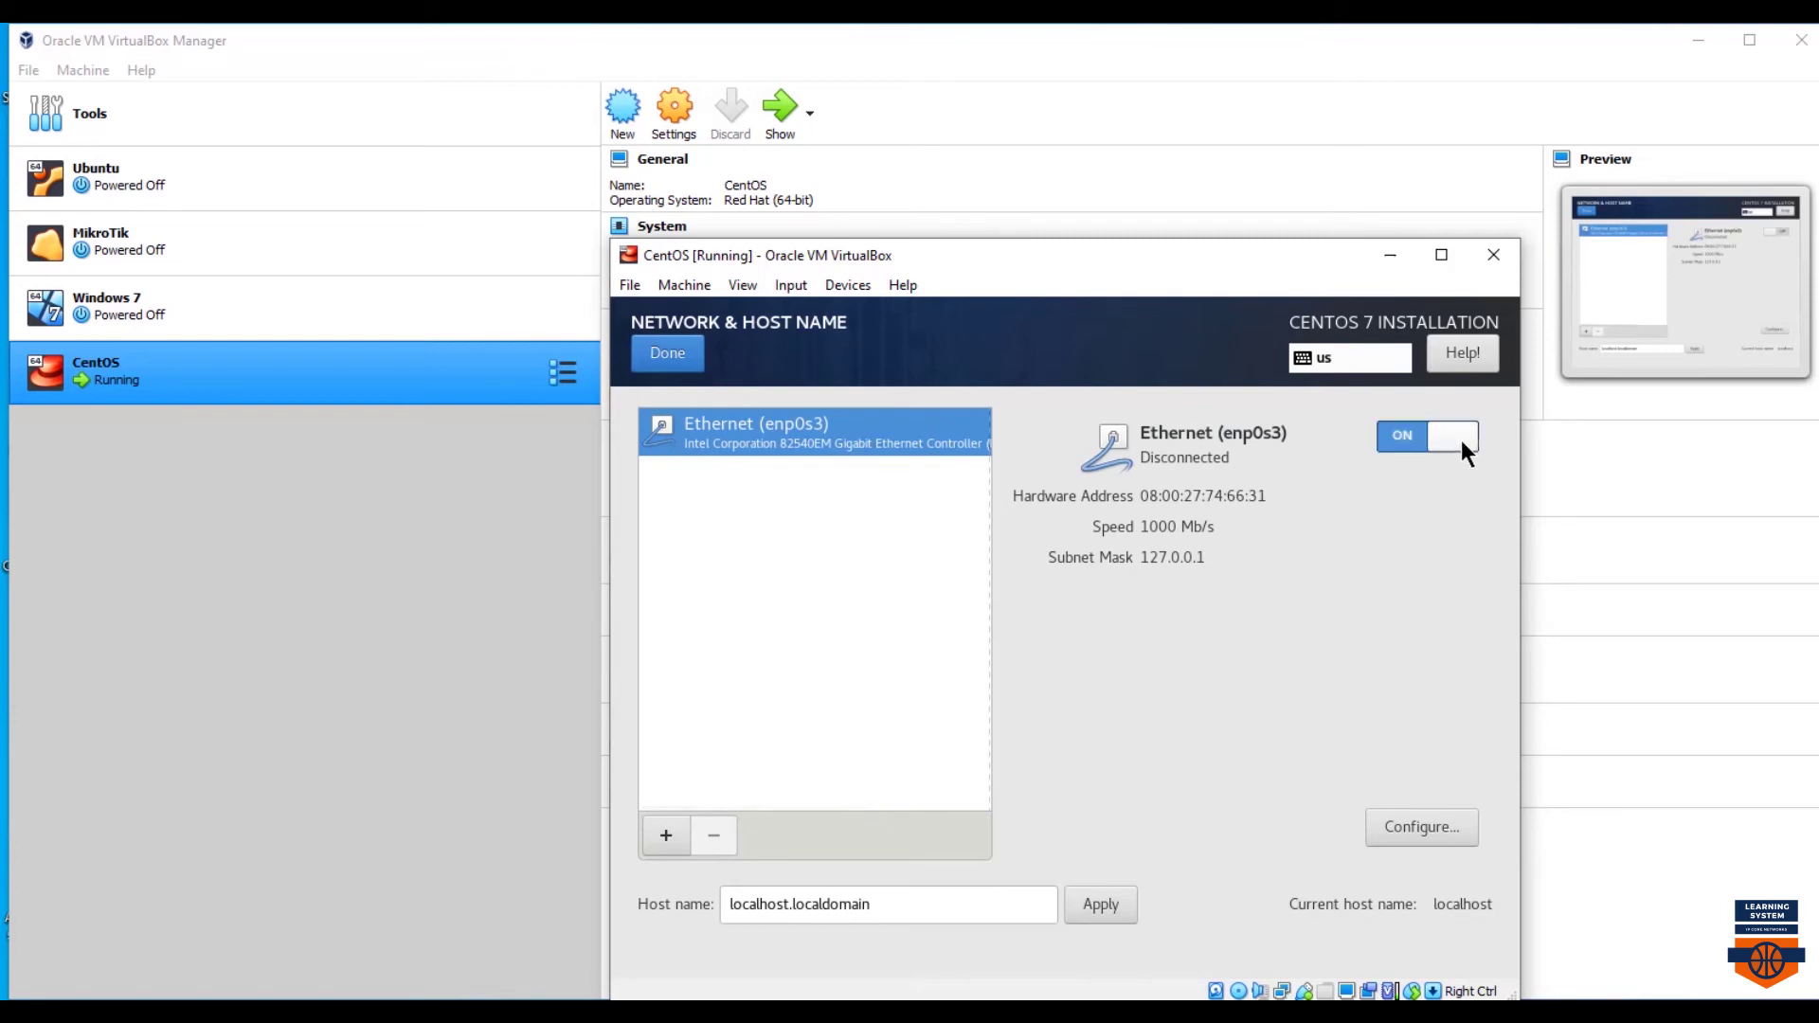
triple_click(721, 894)
text(msaad)
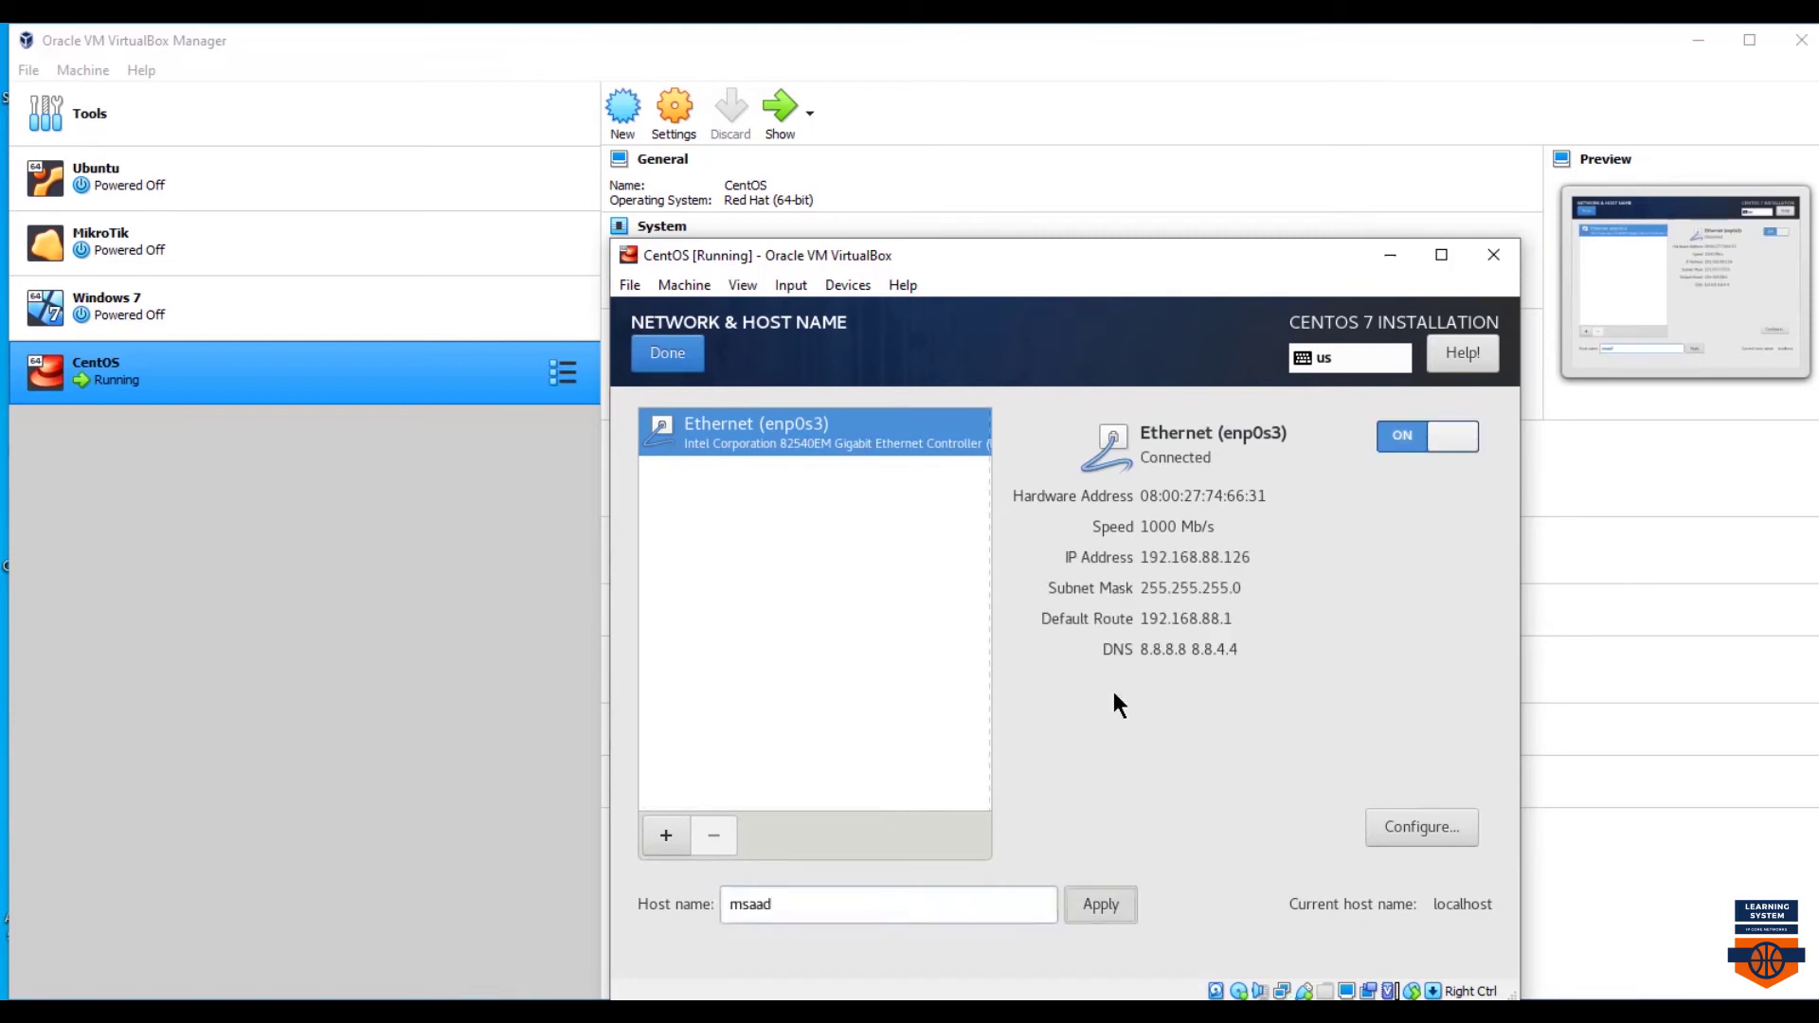
click(1099, 905)
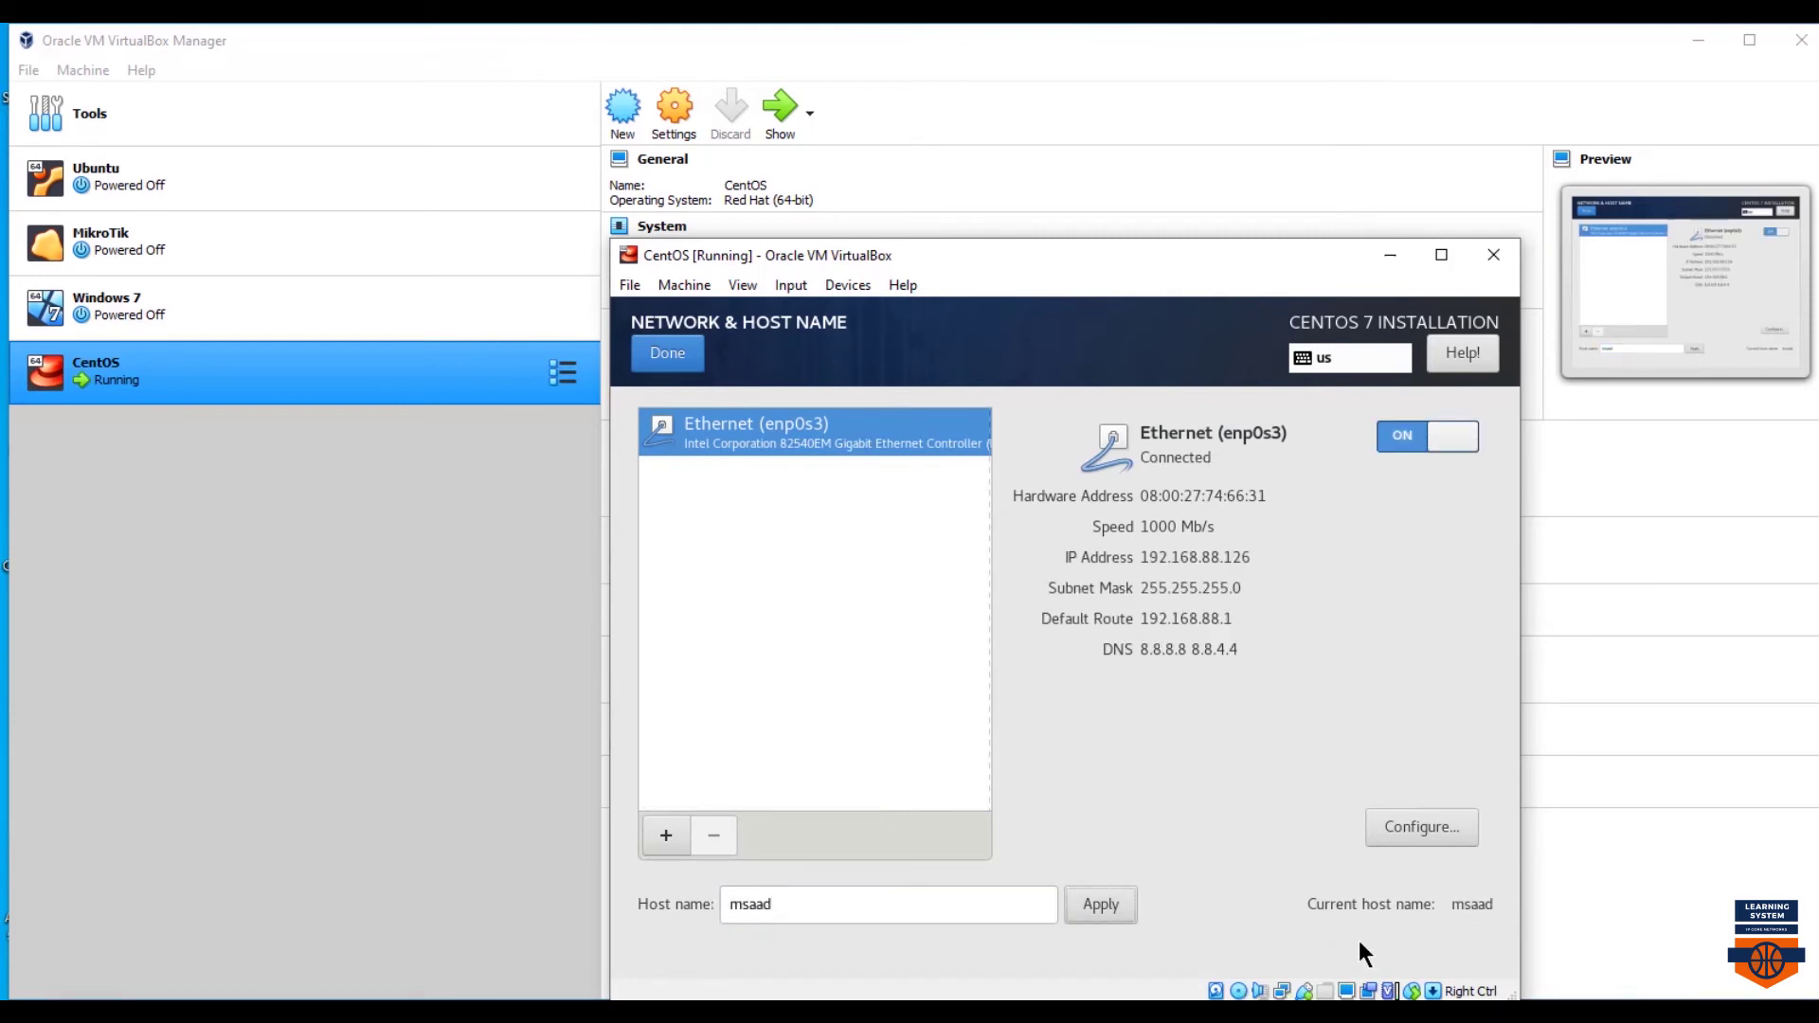
click(667, 353)
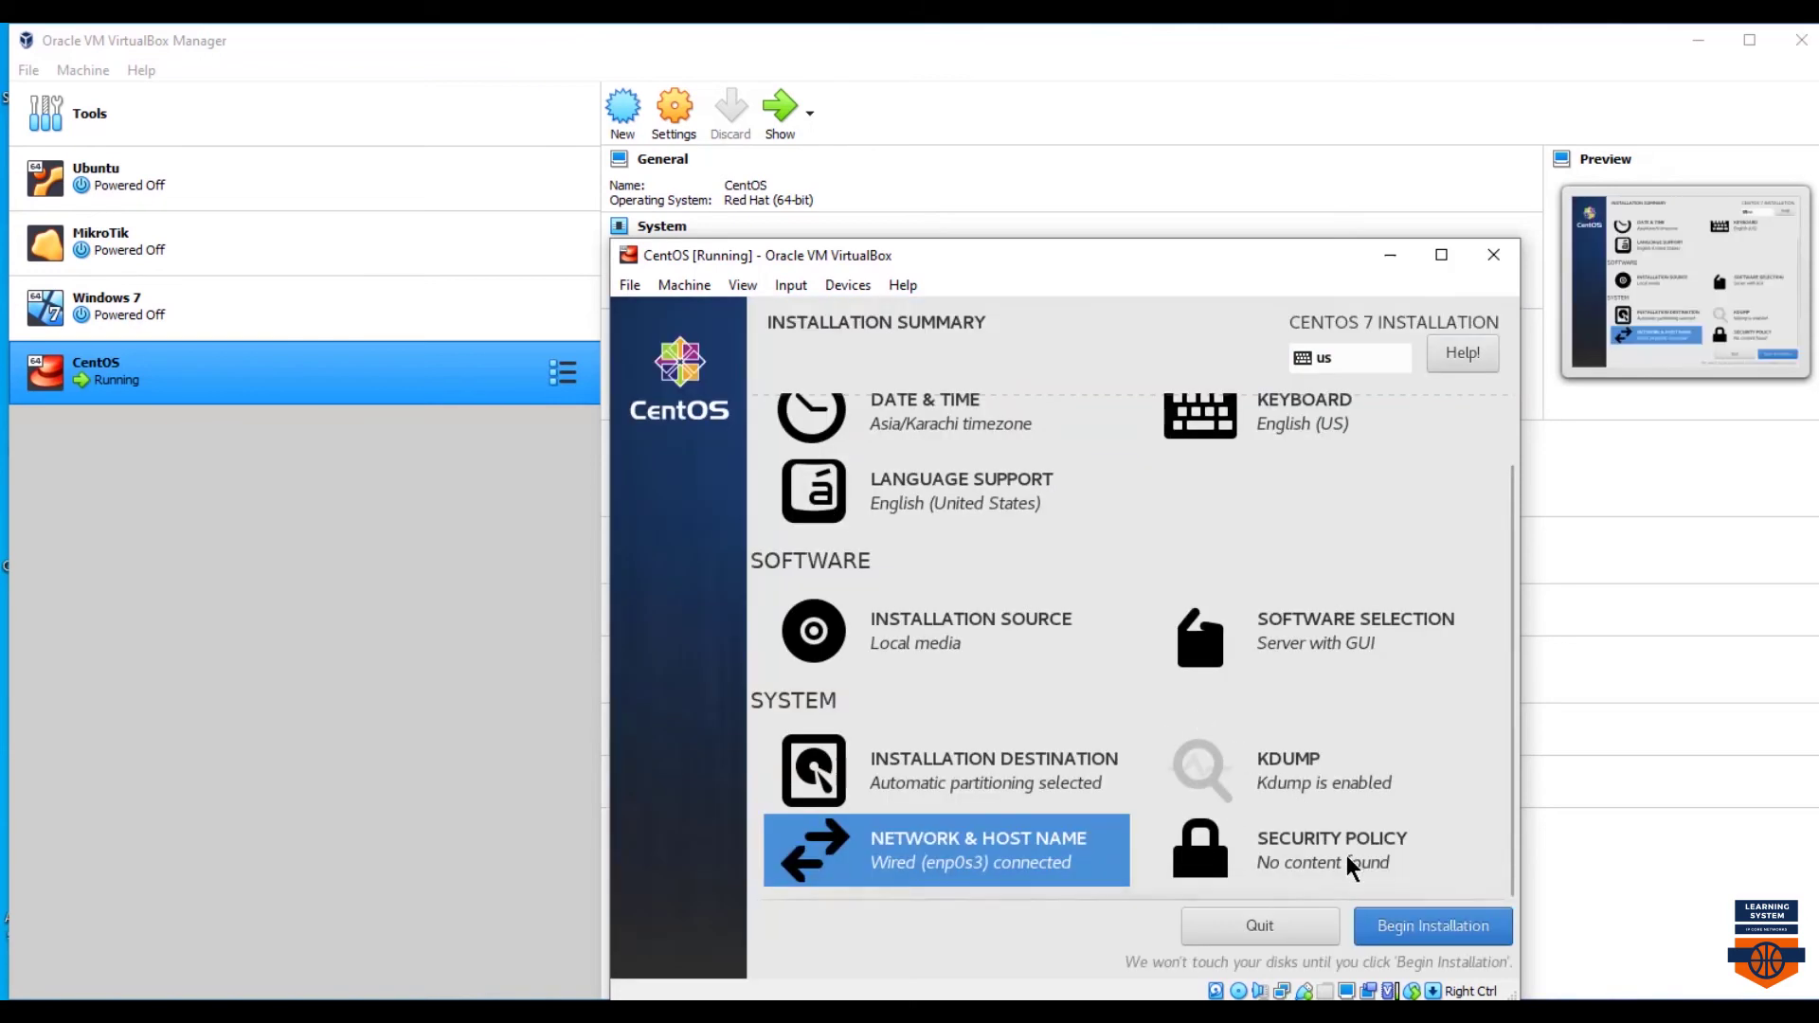
scroll(1396, 836, down, 2)
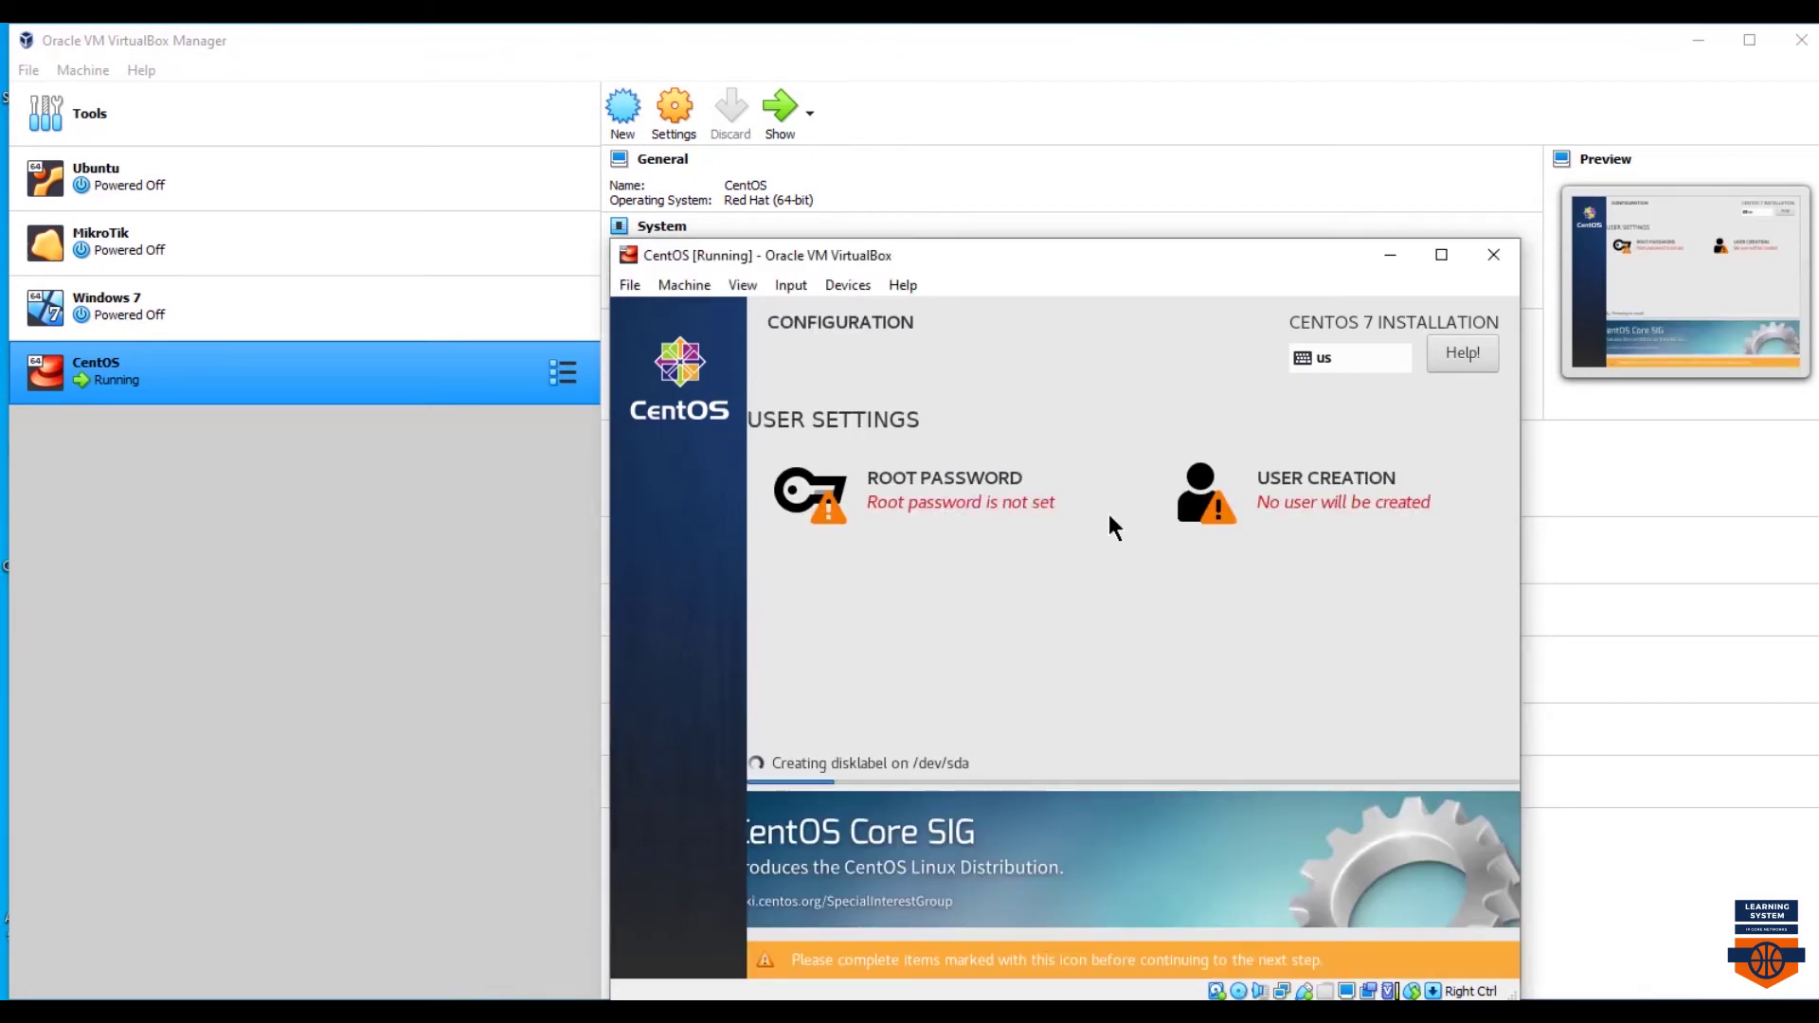
- Create the CentOS user account with a name and password, marked as administrator
click(1332, 477)
text(msed)
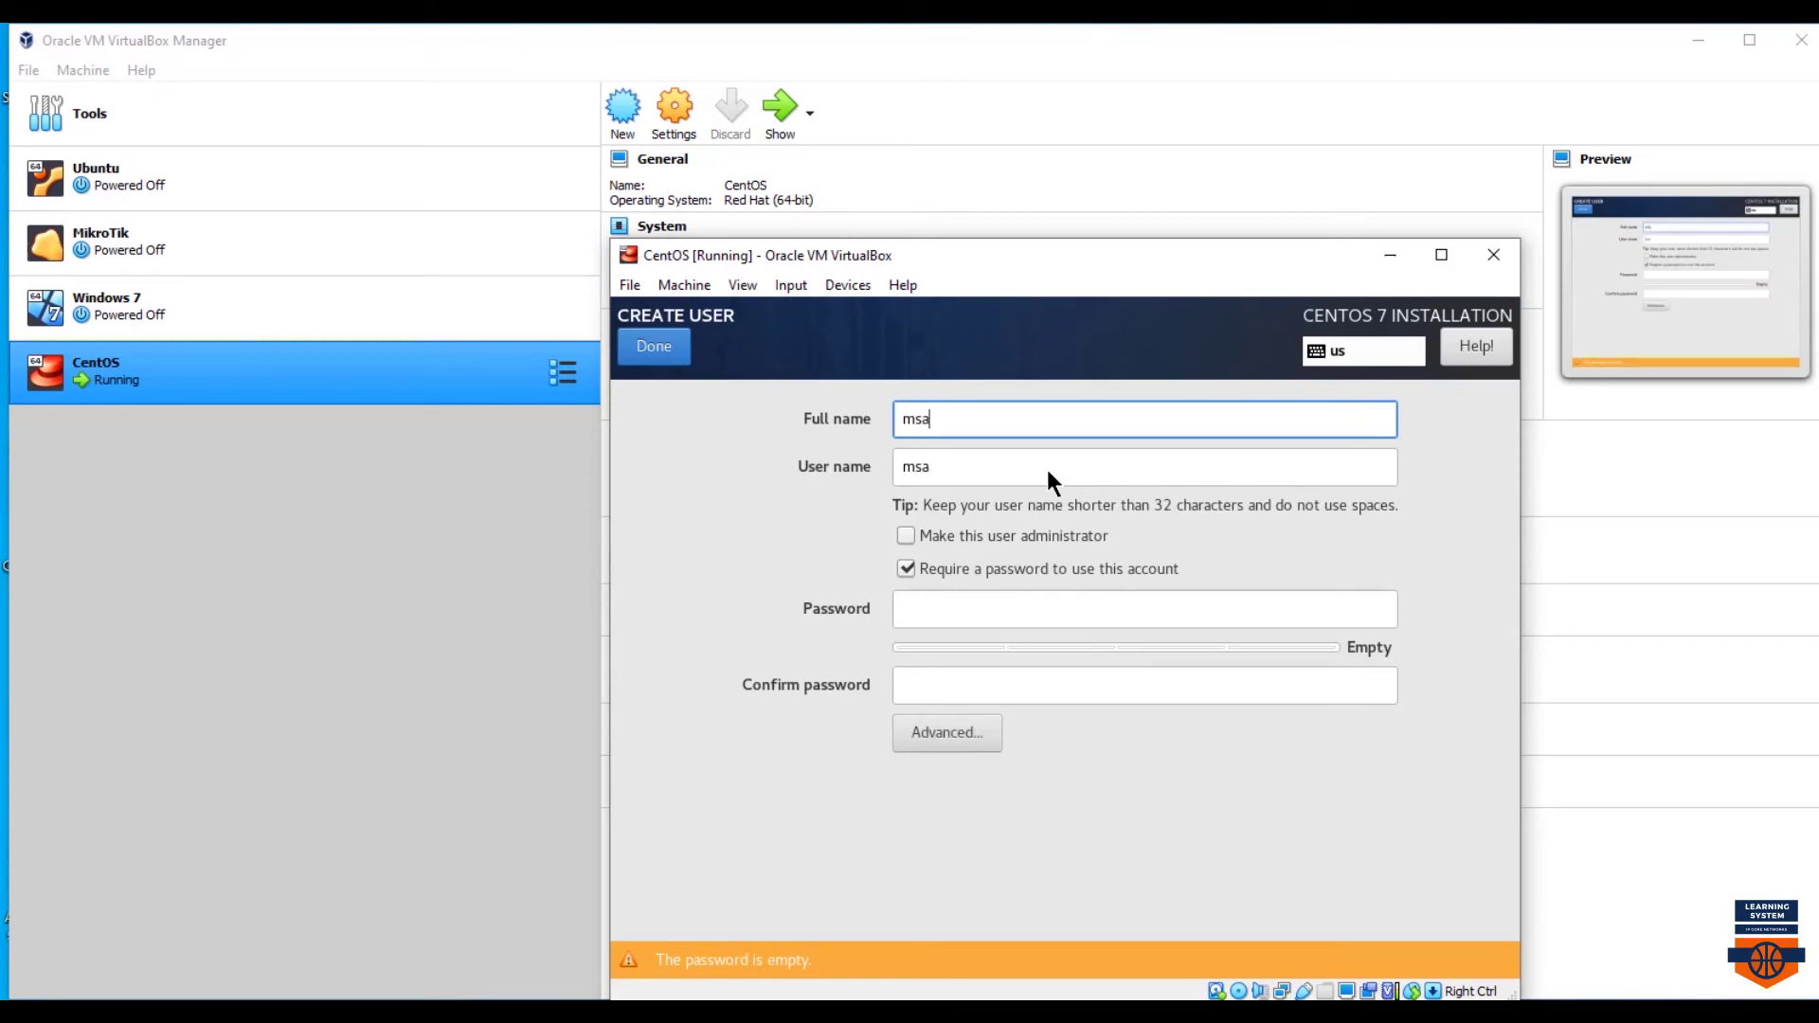
key(BackSpace)
key(BackSpace)
text(aad)
click(965, 603)
text(************)
key(Tab)
text(************)
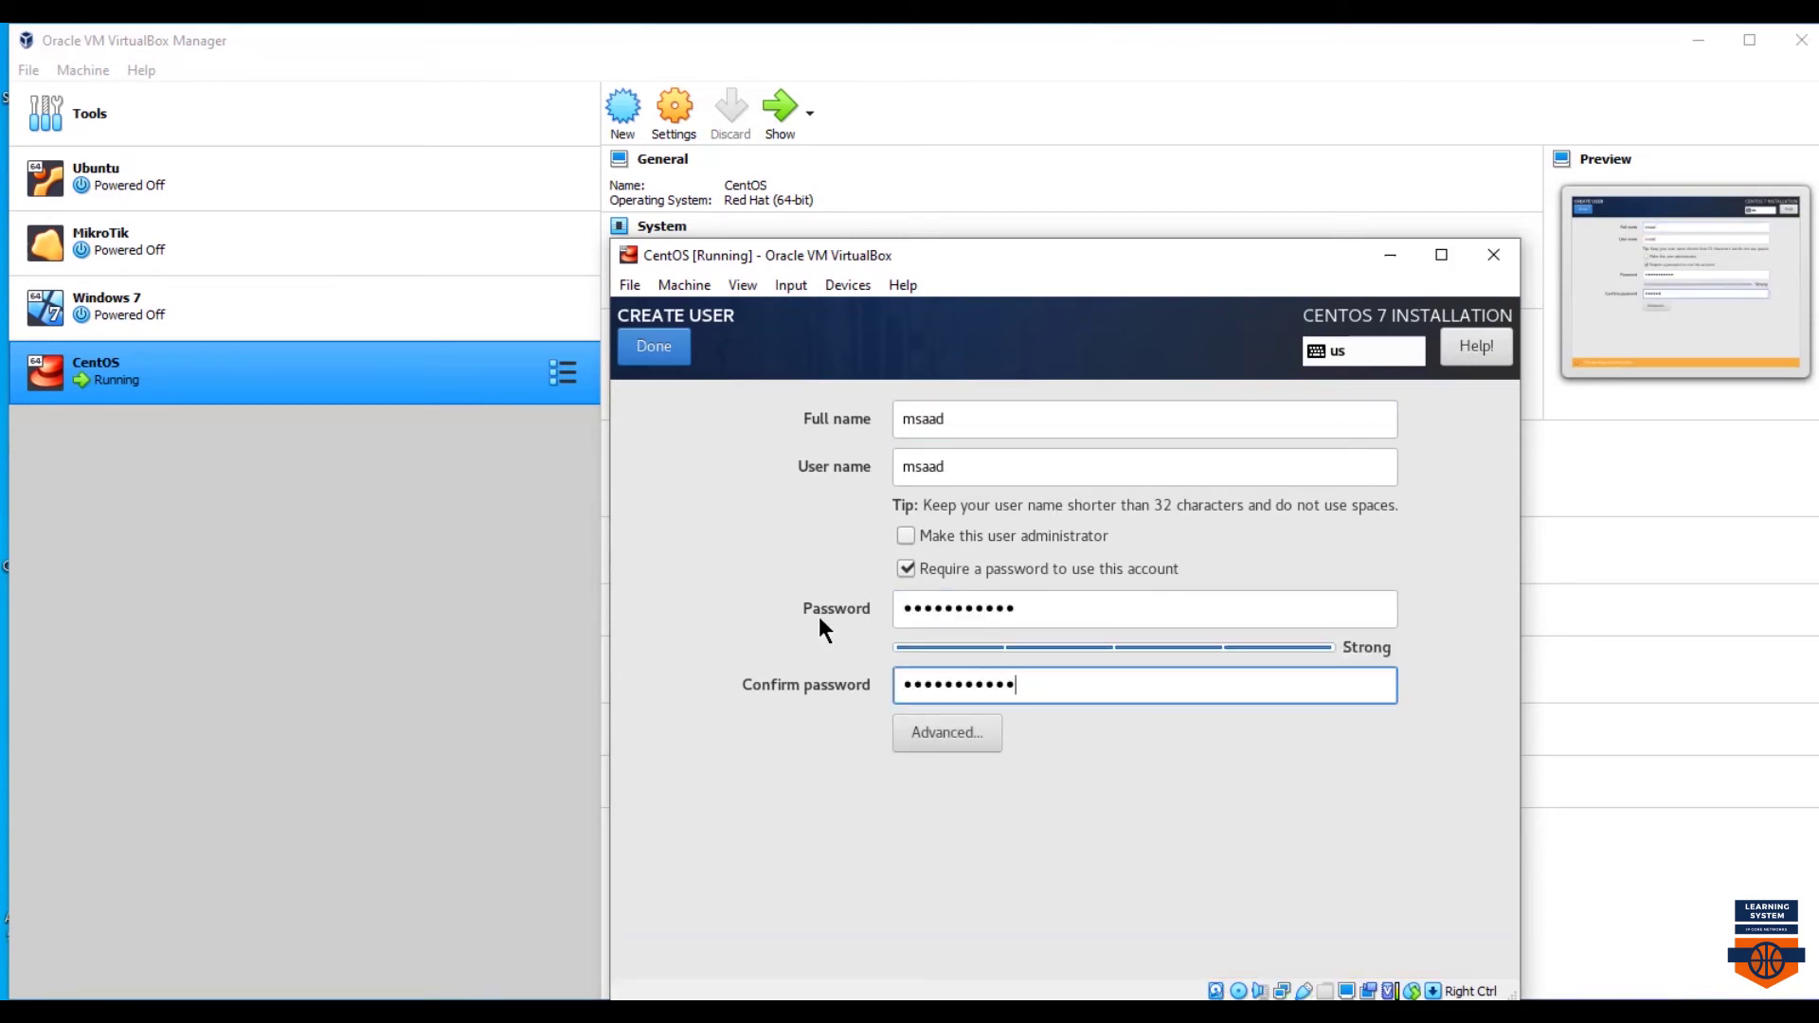
click(906, 536)
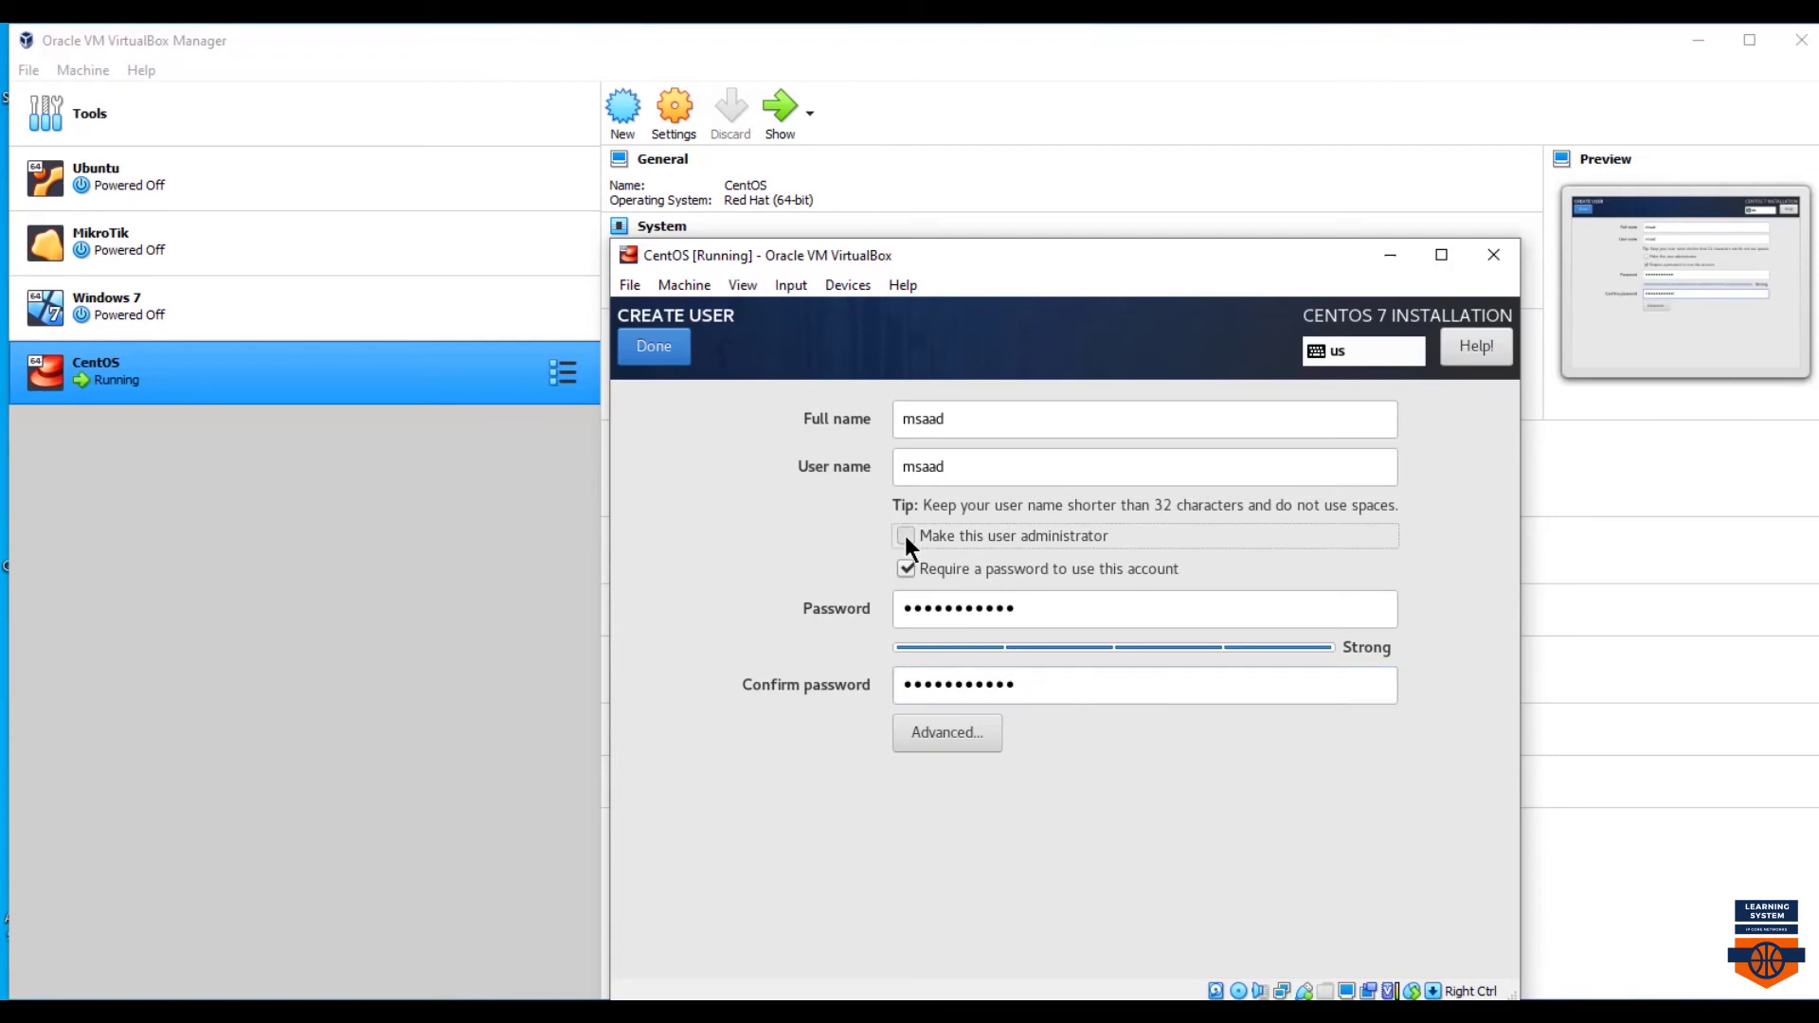
click(947, 733)
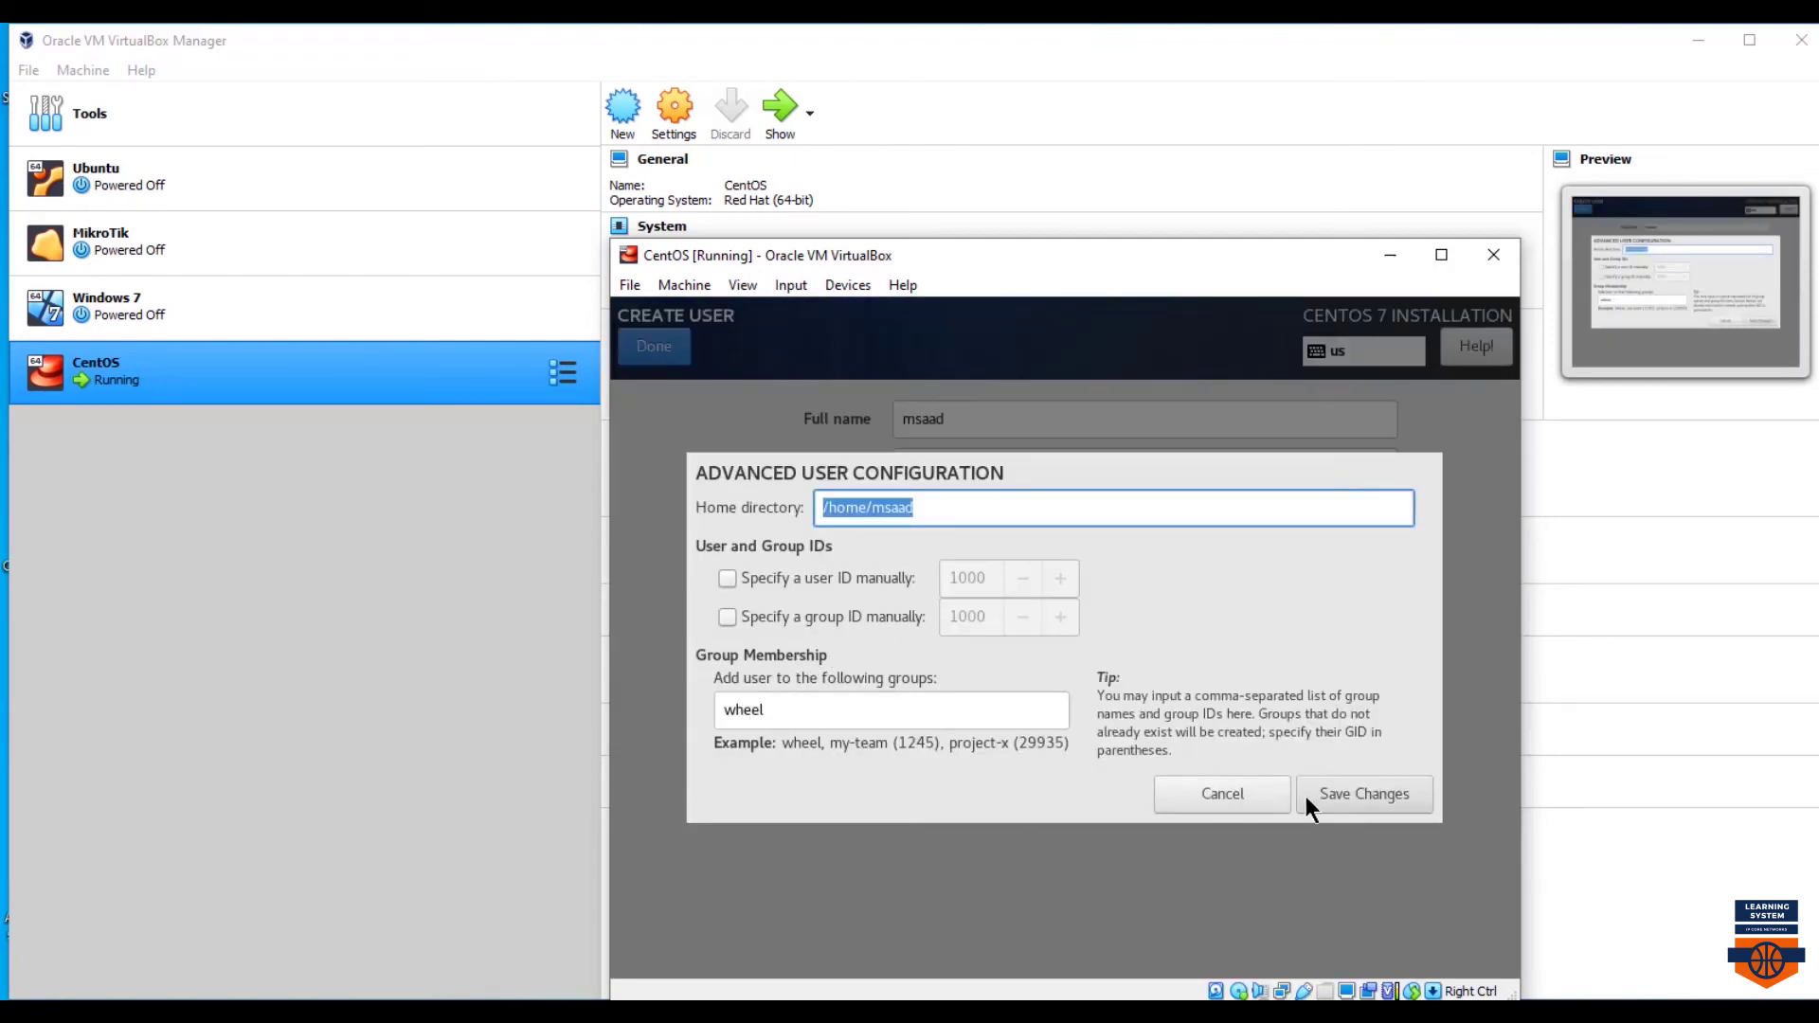
click(1226, 799)
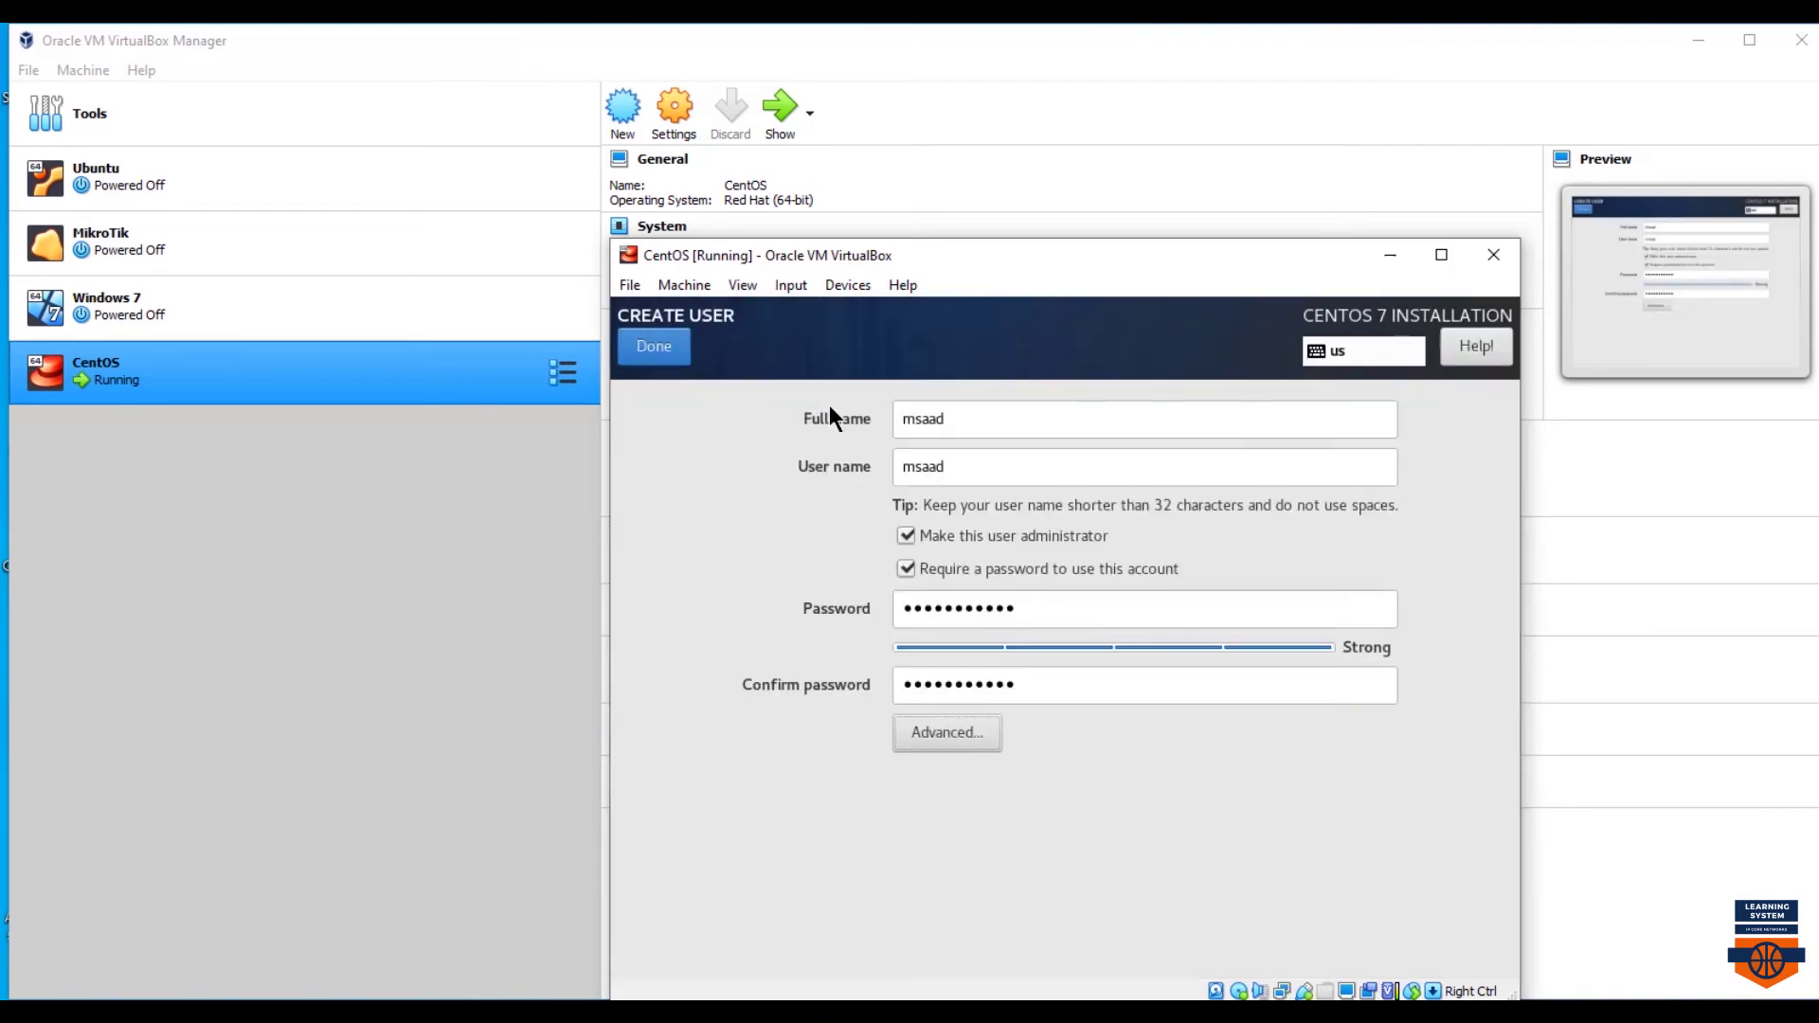
click(652, 350)
- Set and confirm the root password
click(971, 485)
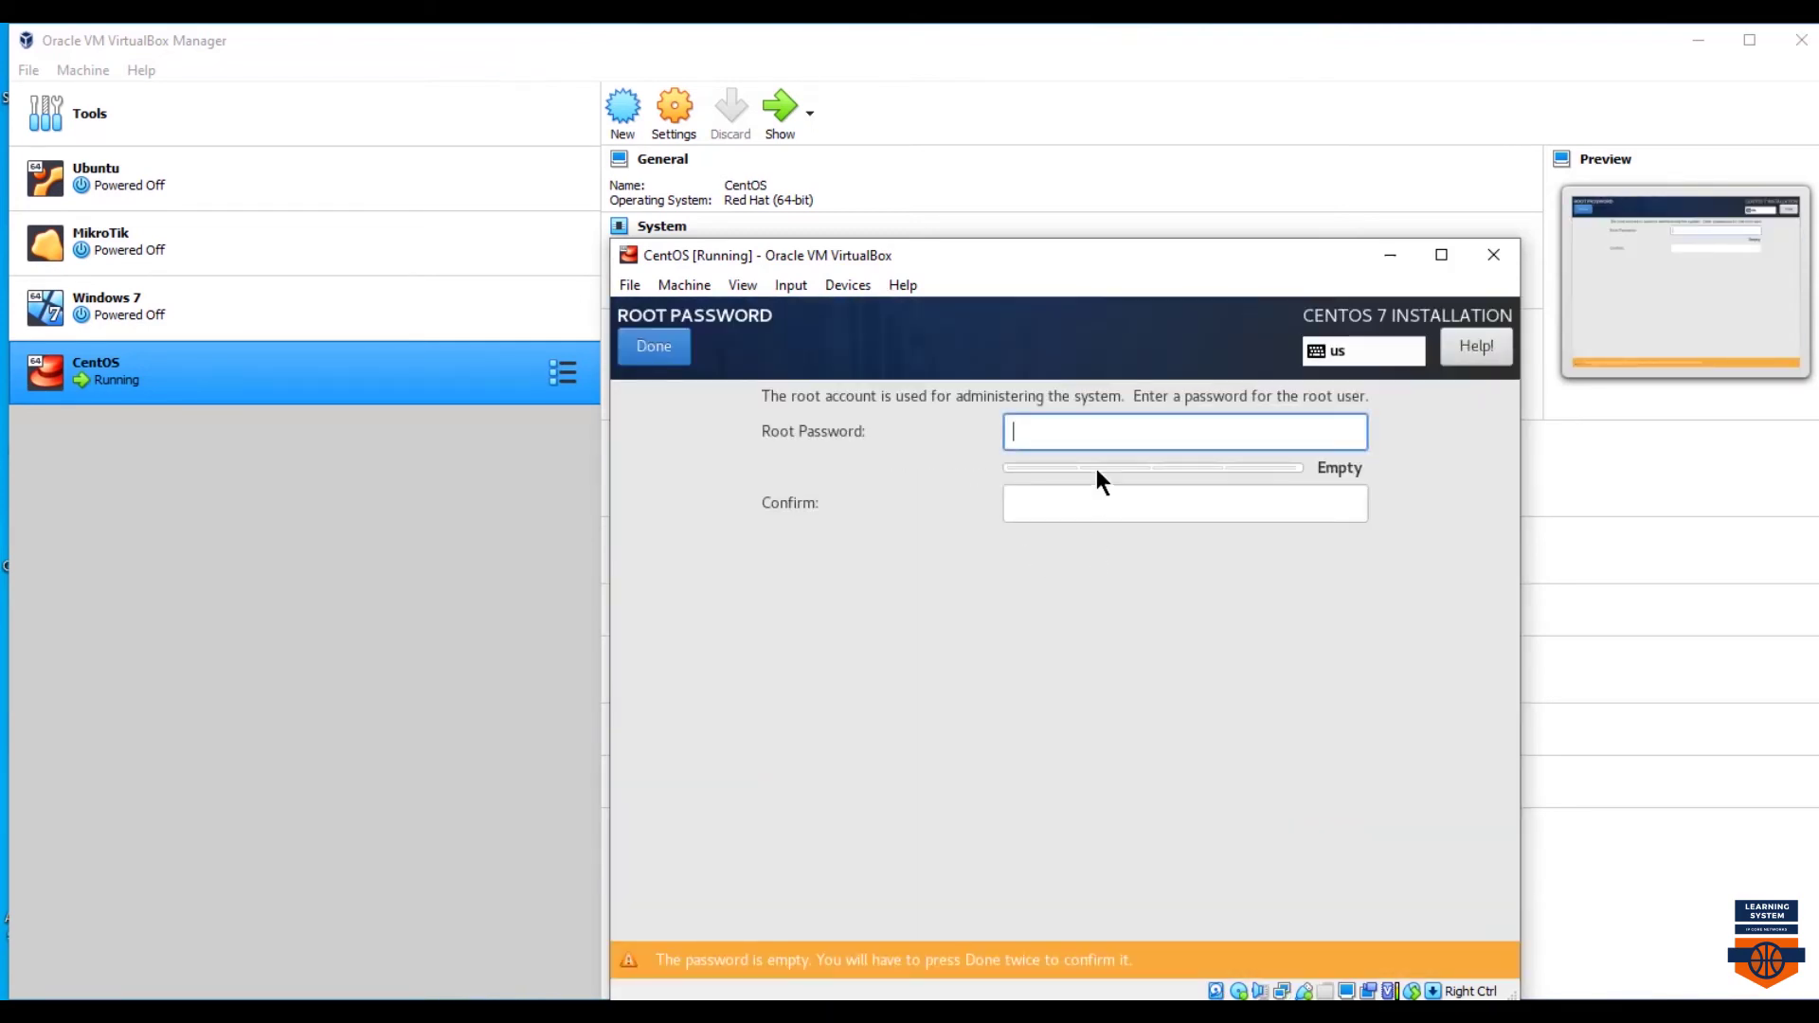
text(123456)
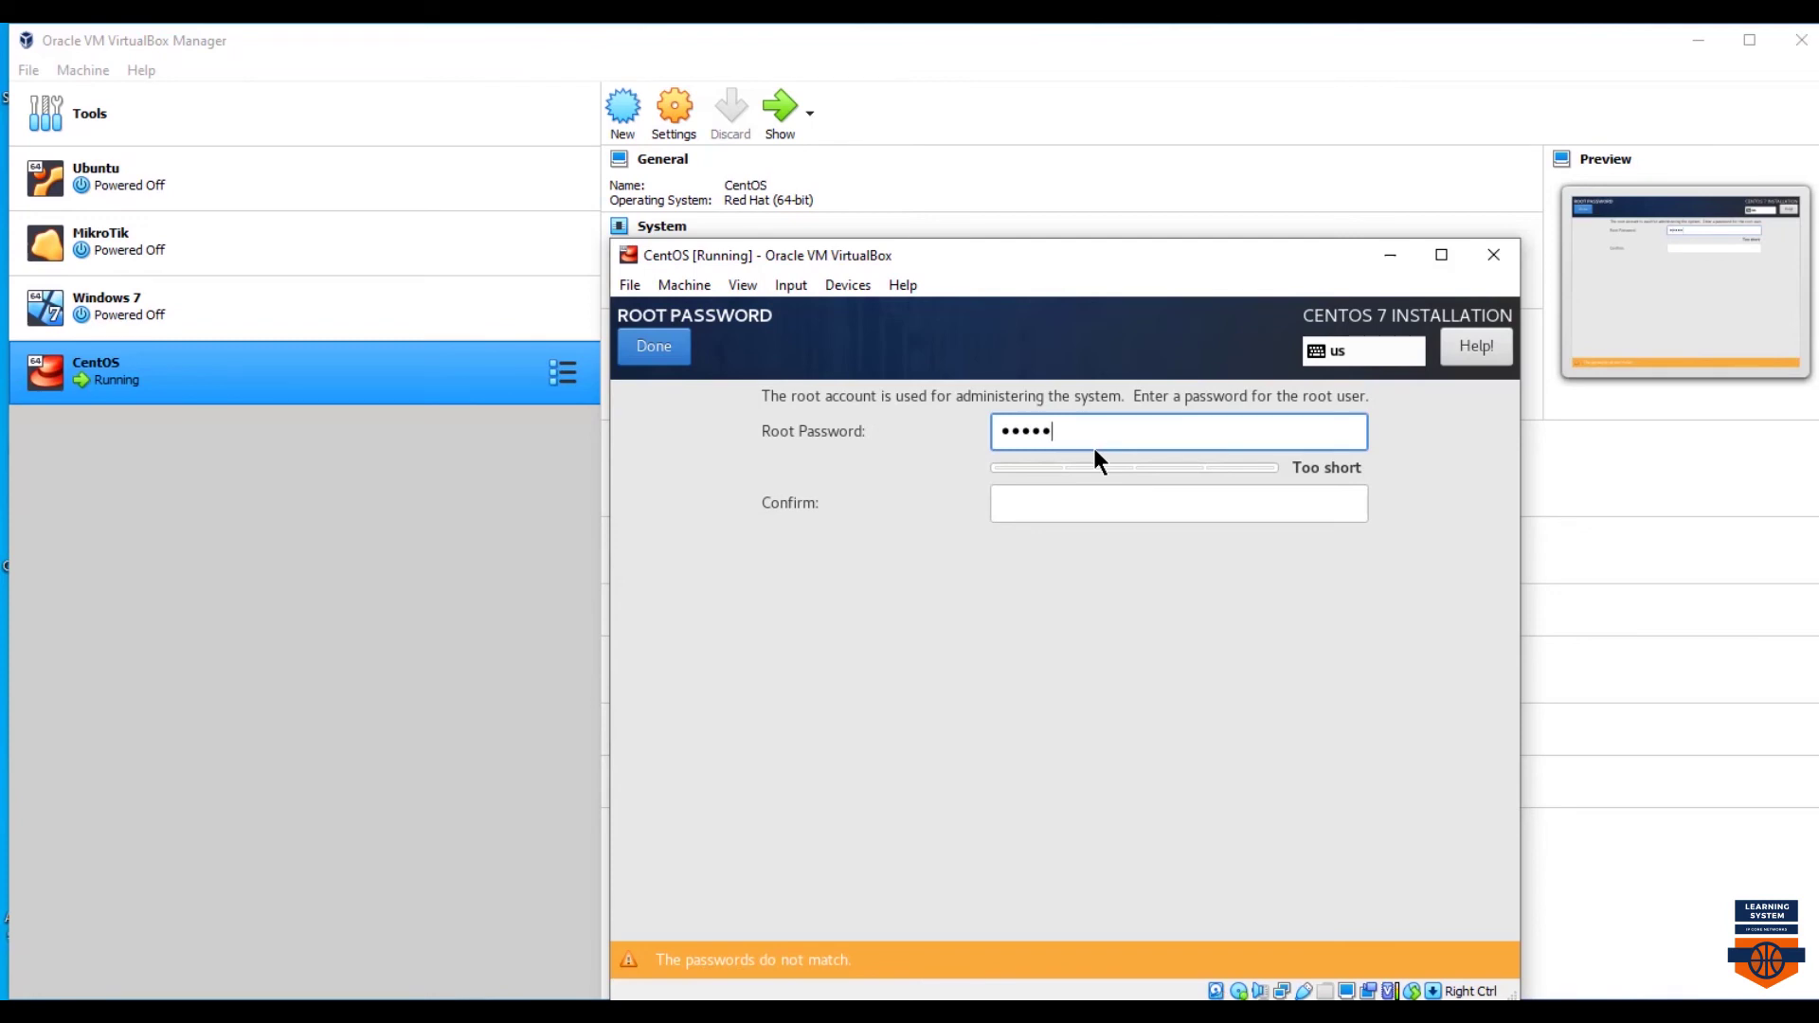
text(789012)
key(Tab)
text(1234)
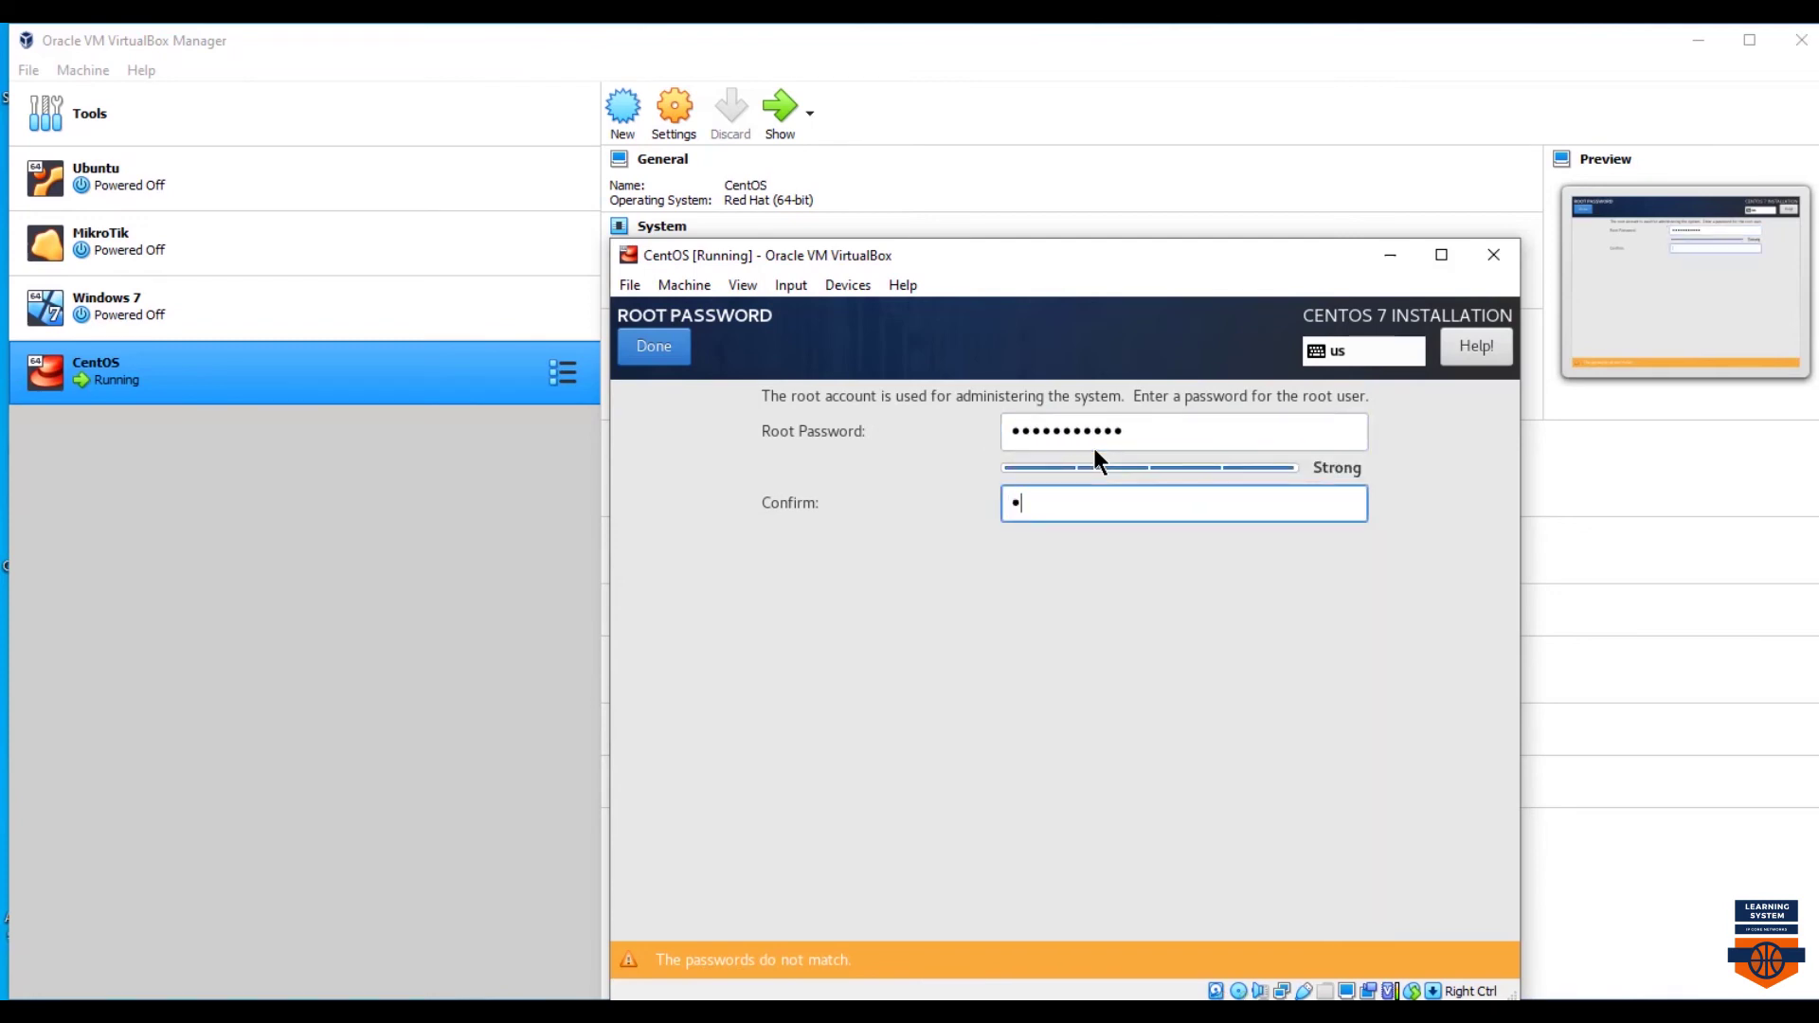
text(56789012)
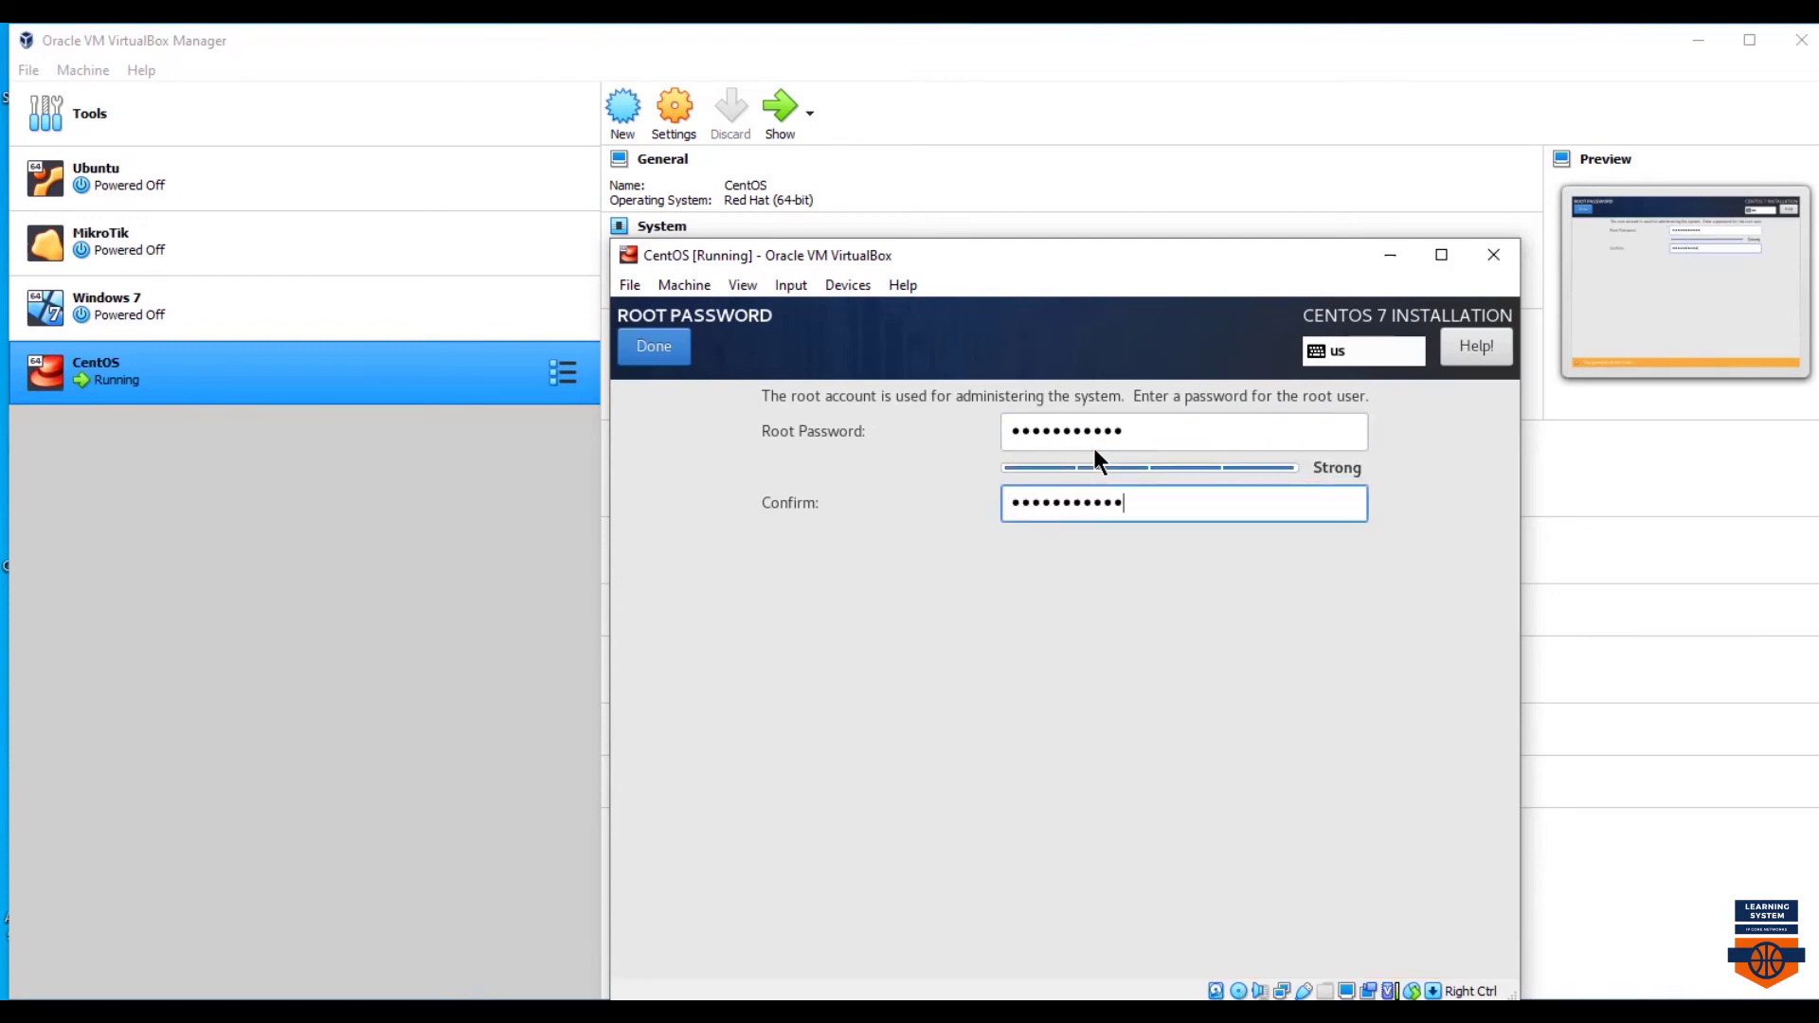
click(654, 347)
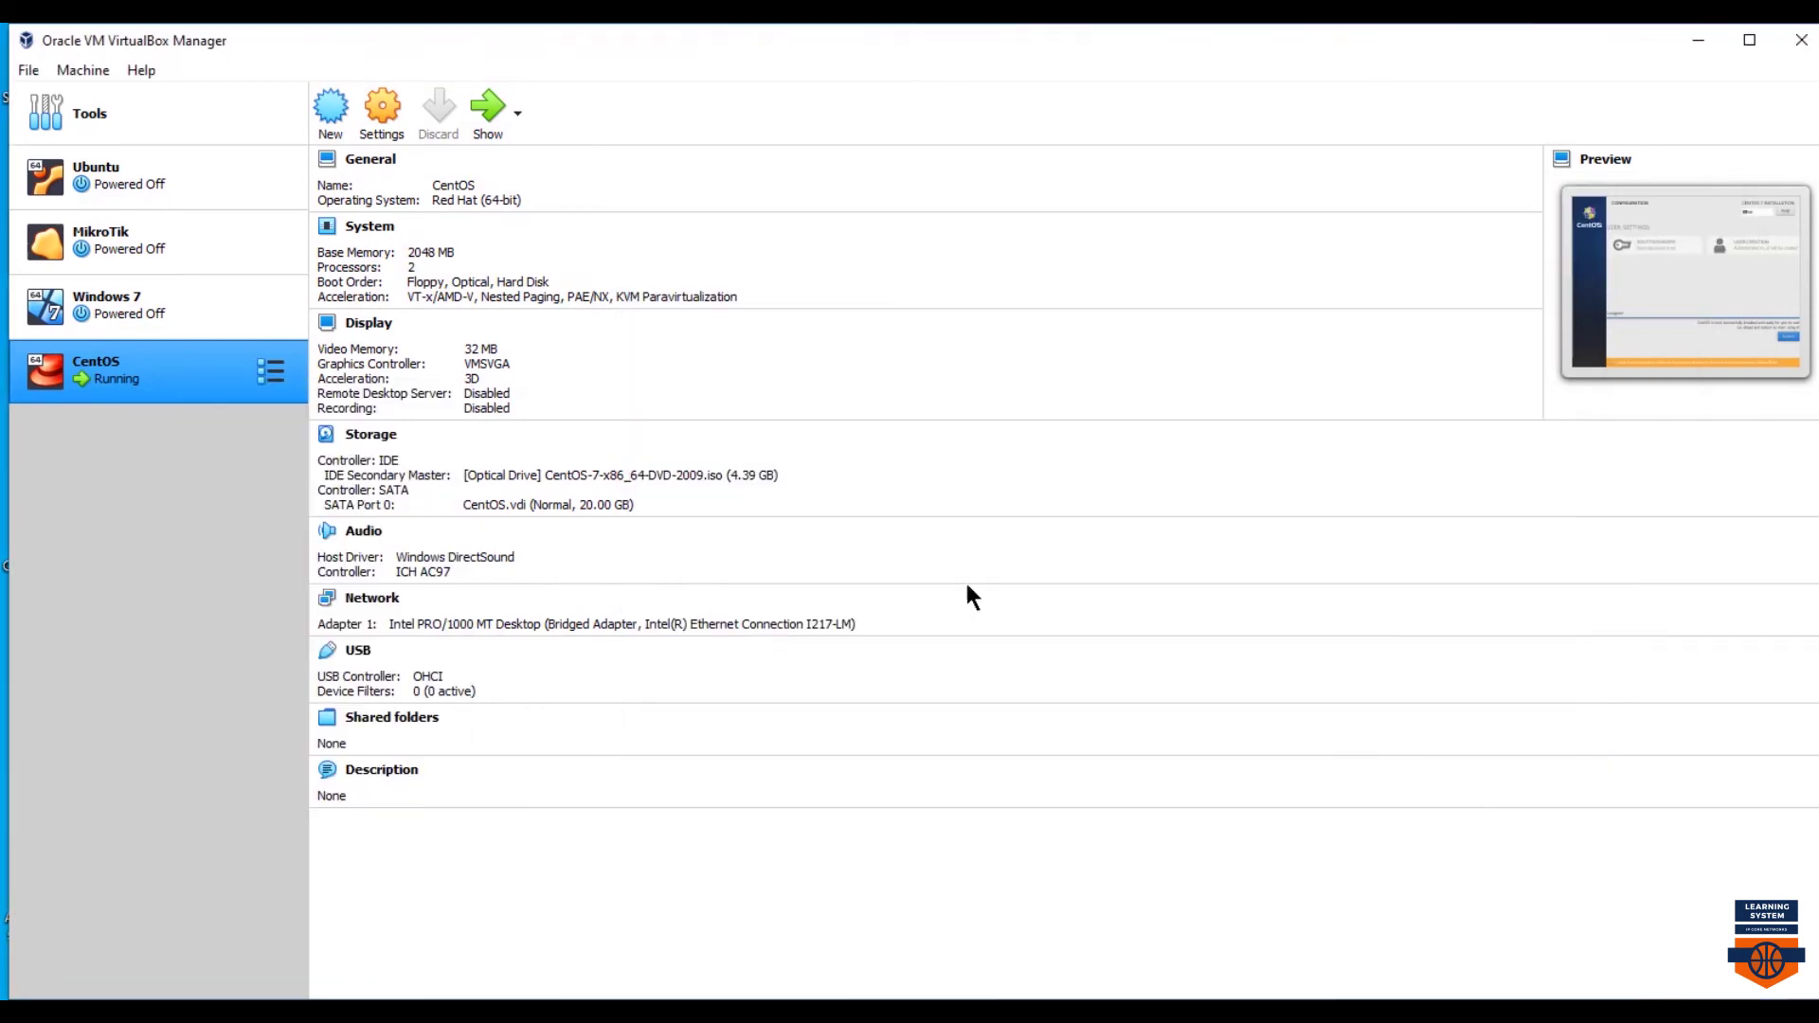
- Remove CentOS-7-x86_64-DVD-2009.iso from the VM's optical drive in Storage settings, then reboot
key(ctrl+s)
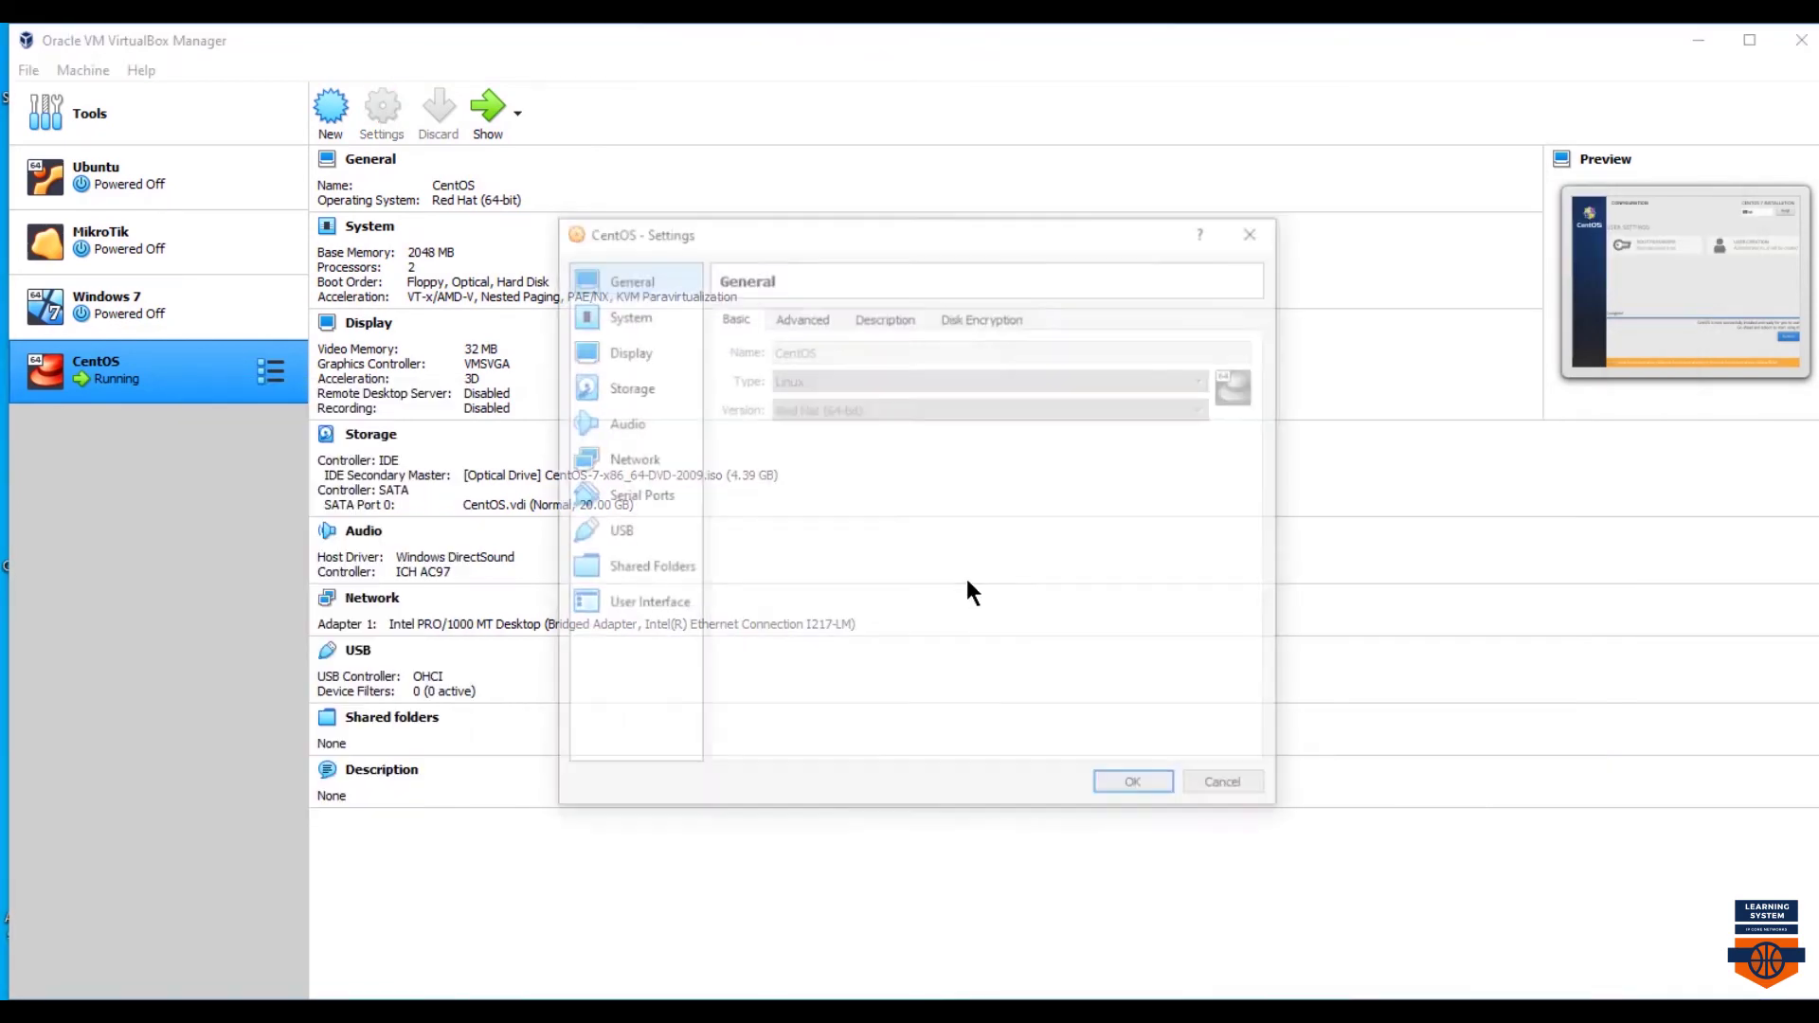
click(637, 380)
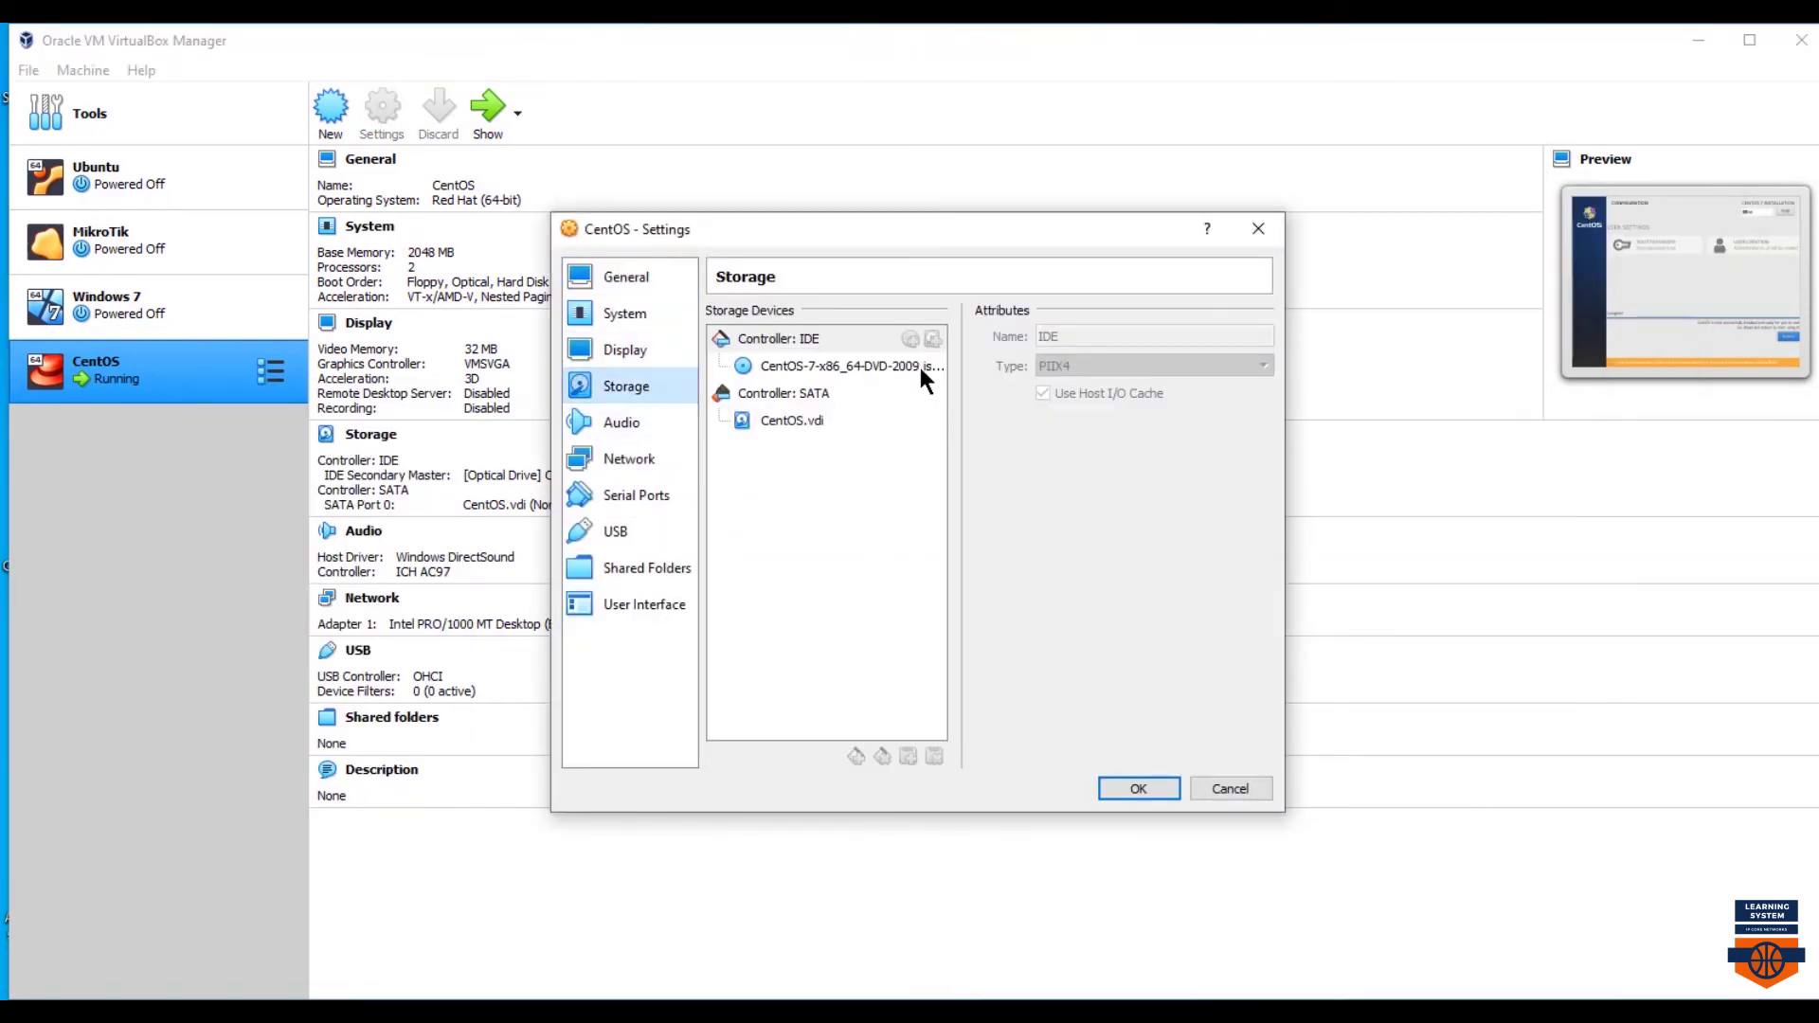
click(918, 364)
click(1266, 340)
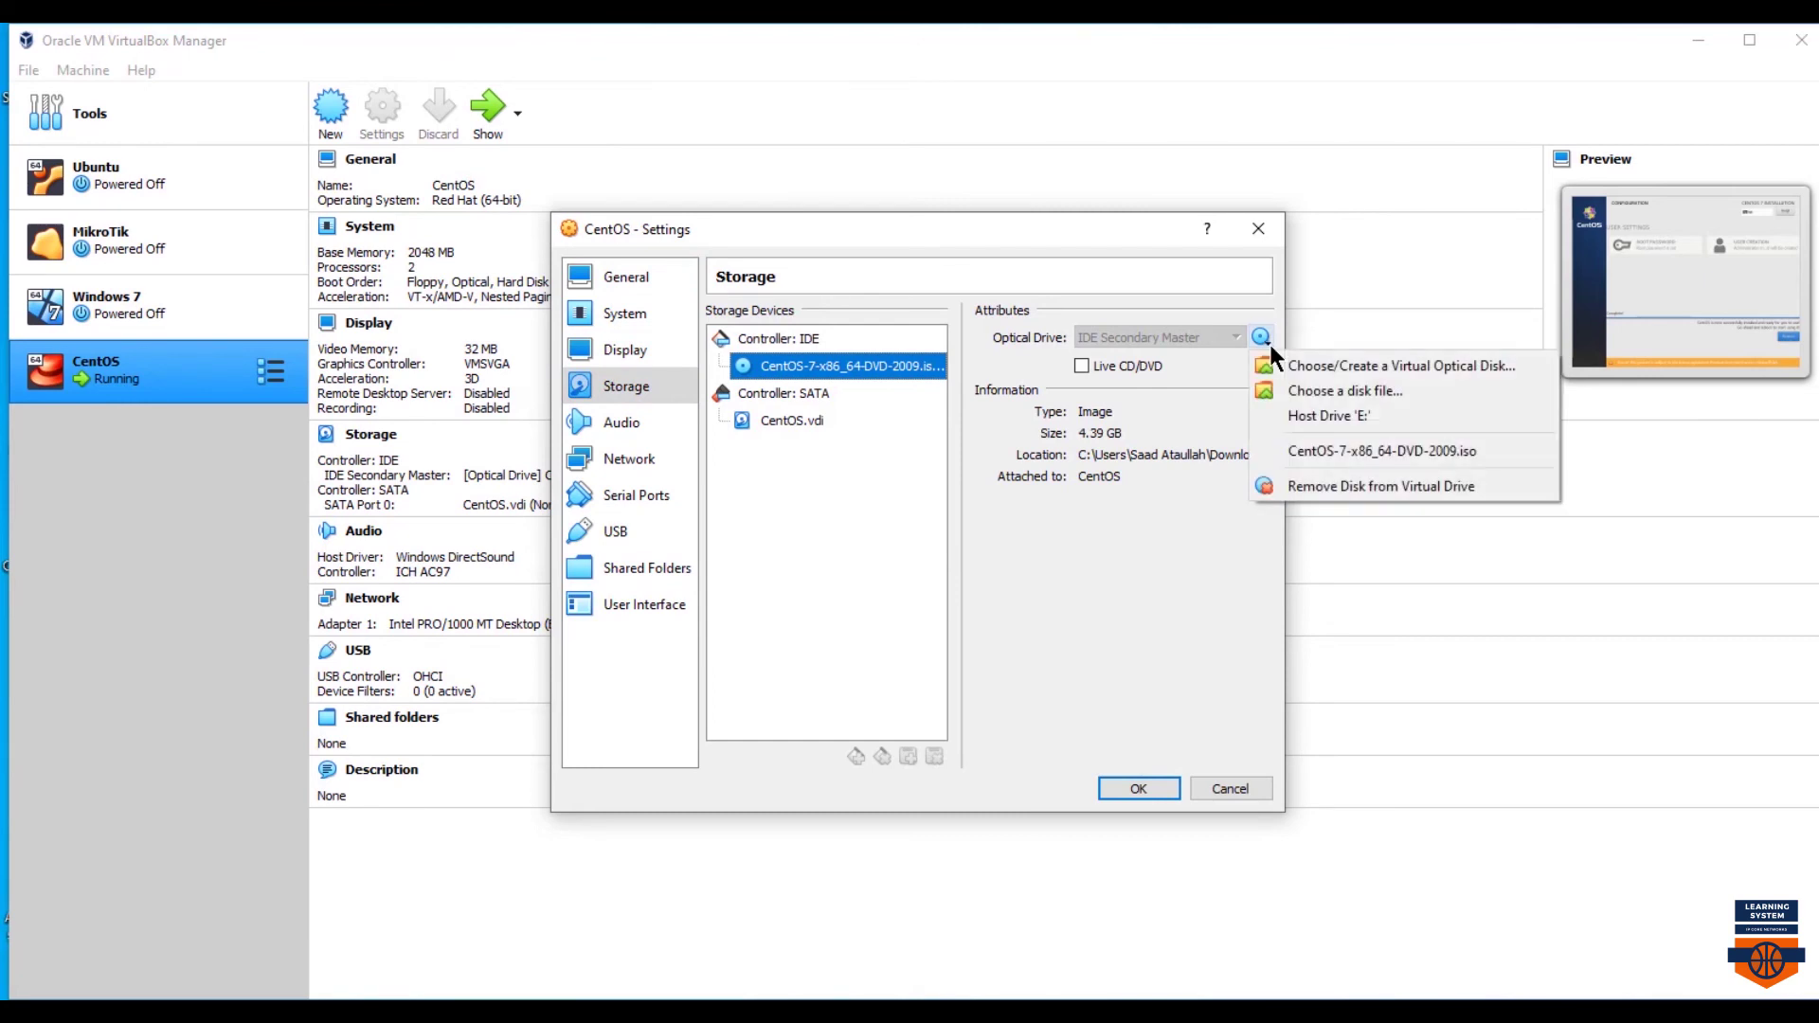
click(1349, 490)
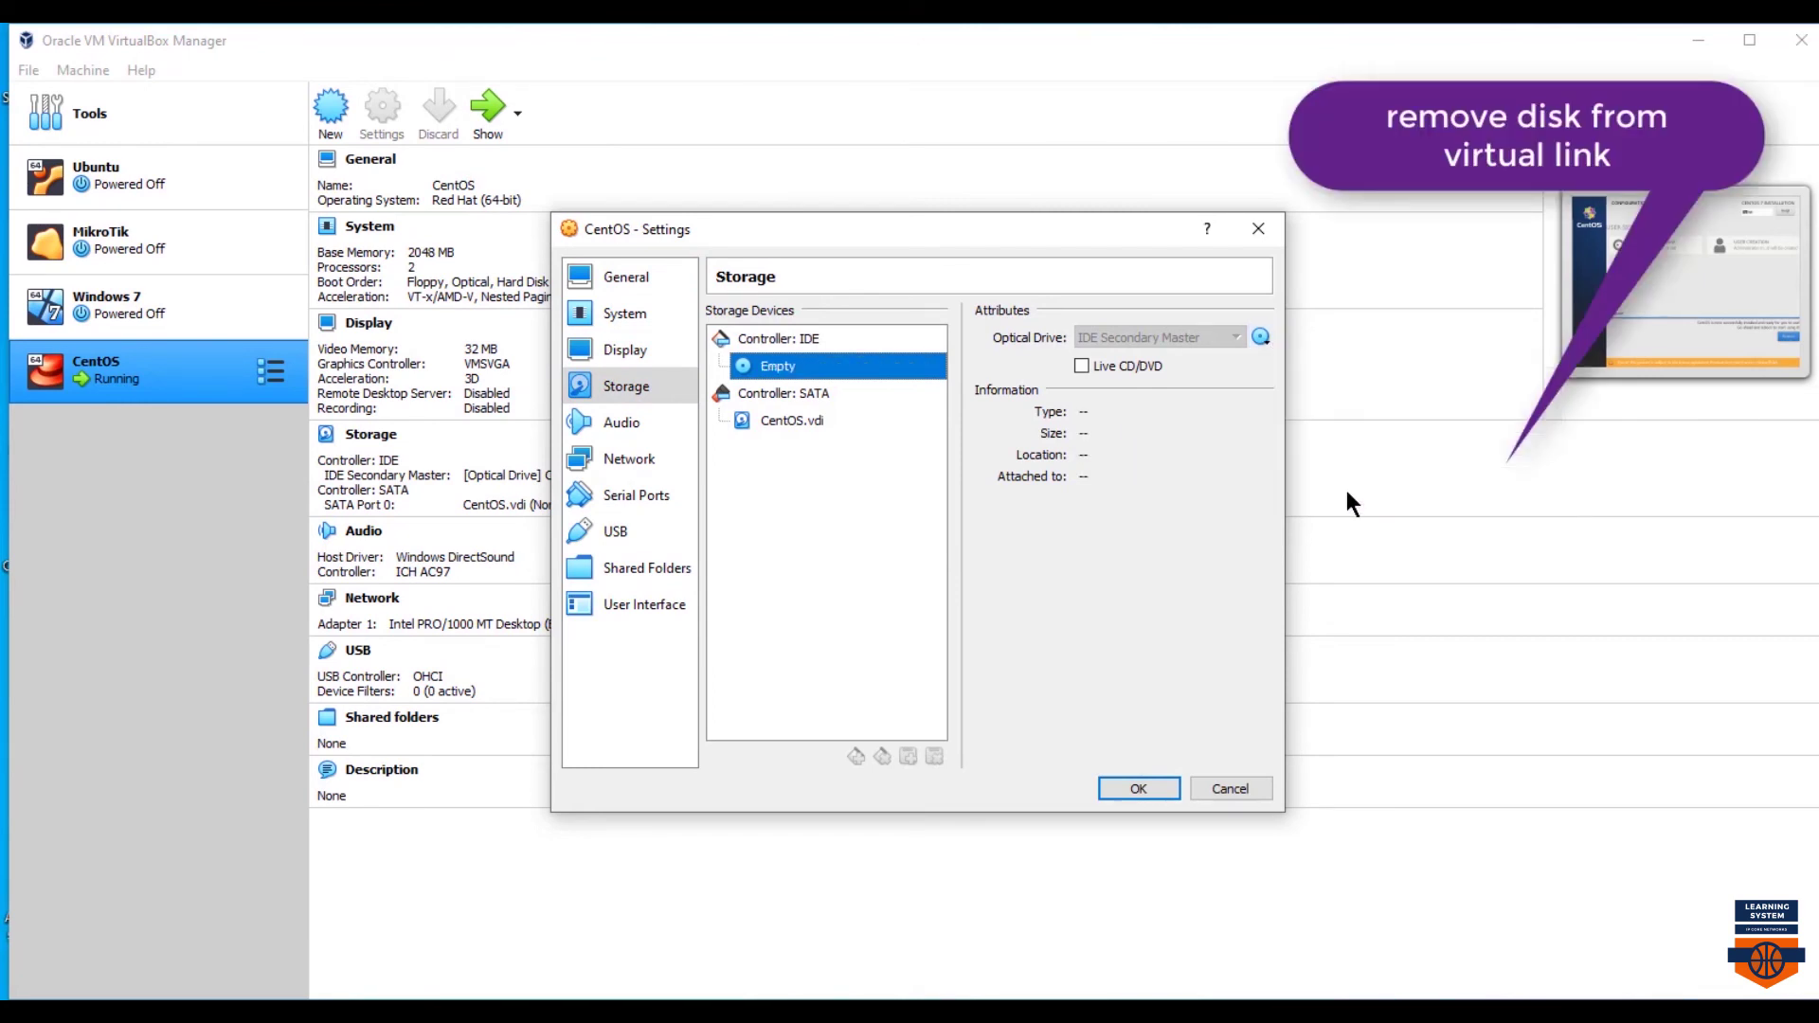
click(1118, 792)
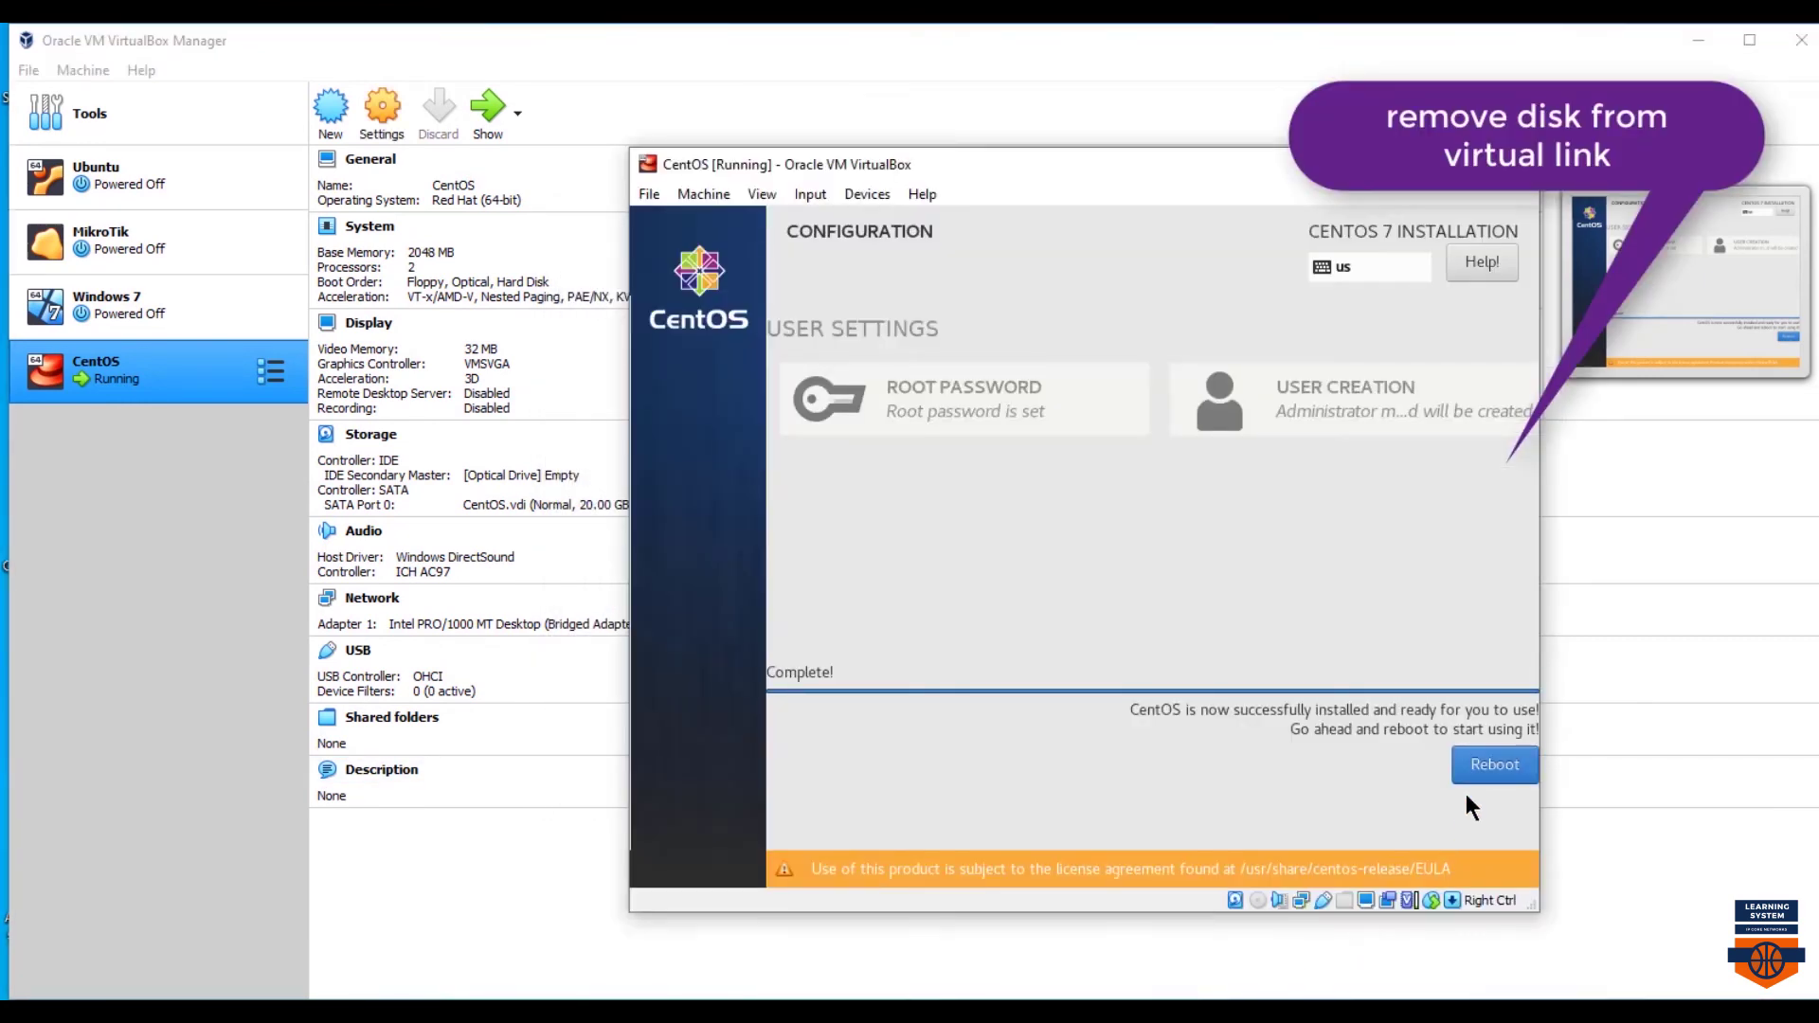
click(1494, 764)
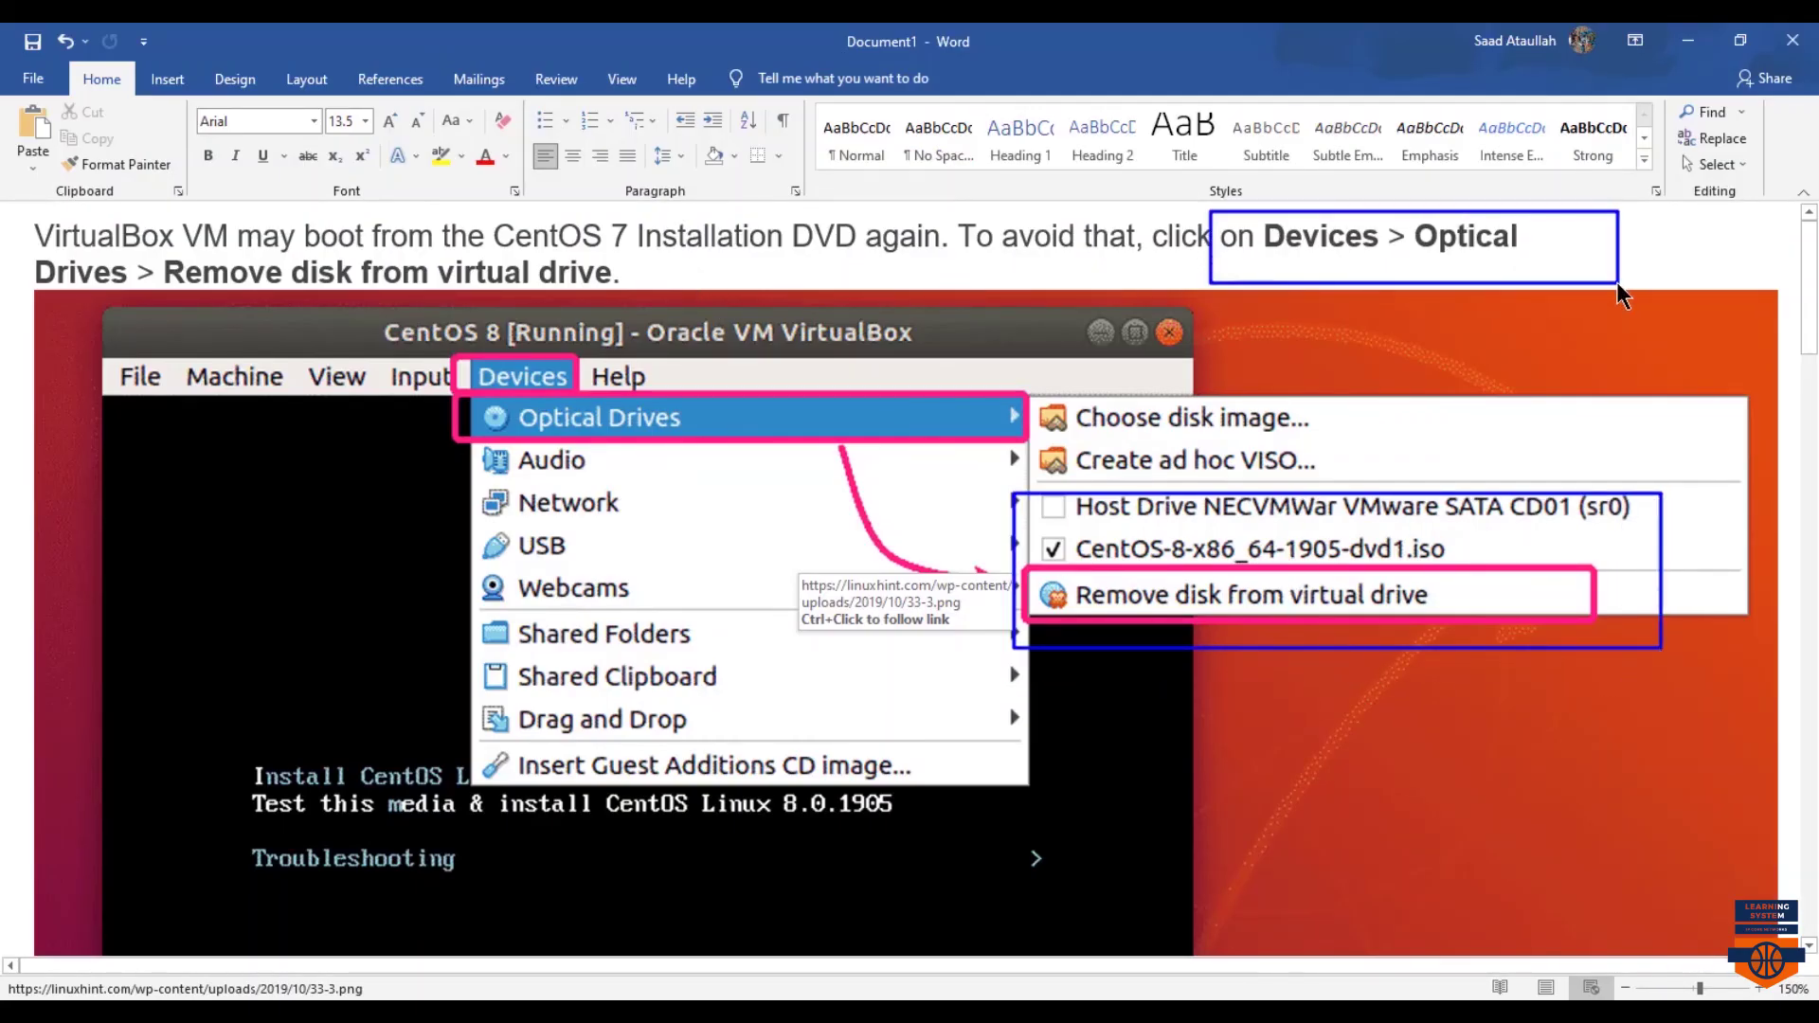
- Scroll the Word guide to the 'Machine > Reset' instructions and reset the running CentOS VM
scroll(1265, 658, down, 3)
scroll(1261, 650, down, 9)
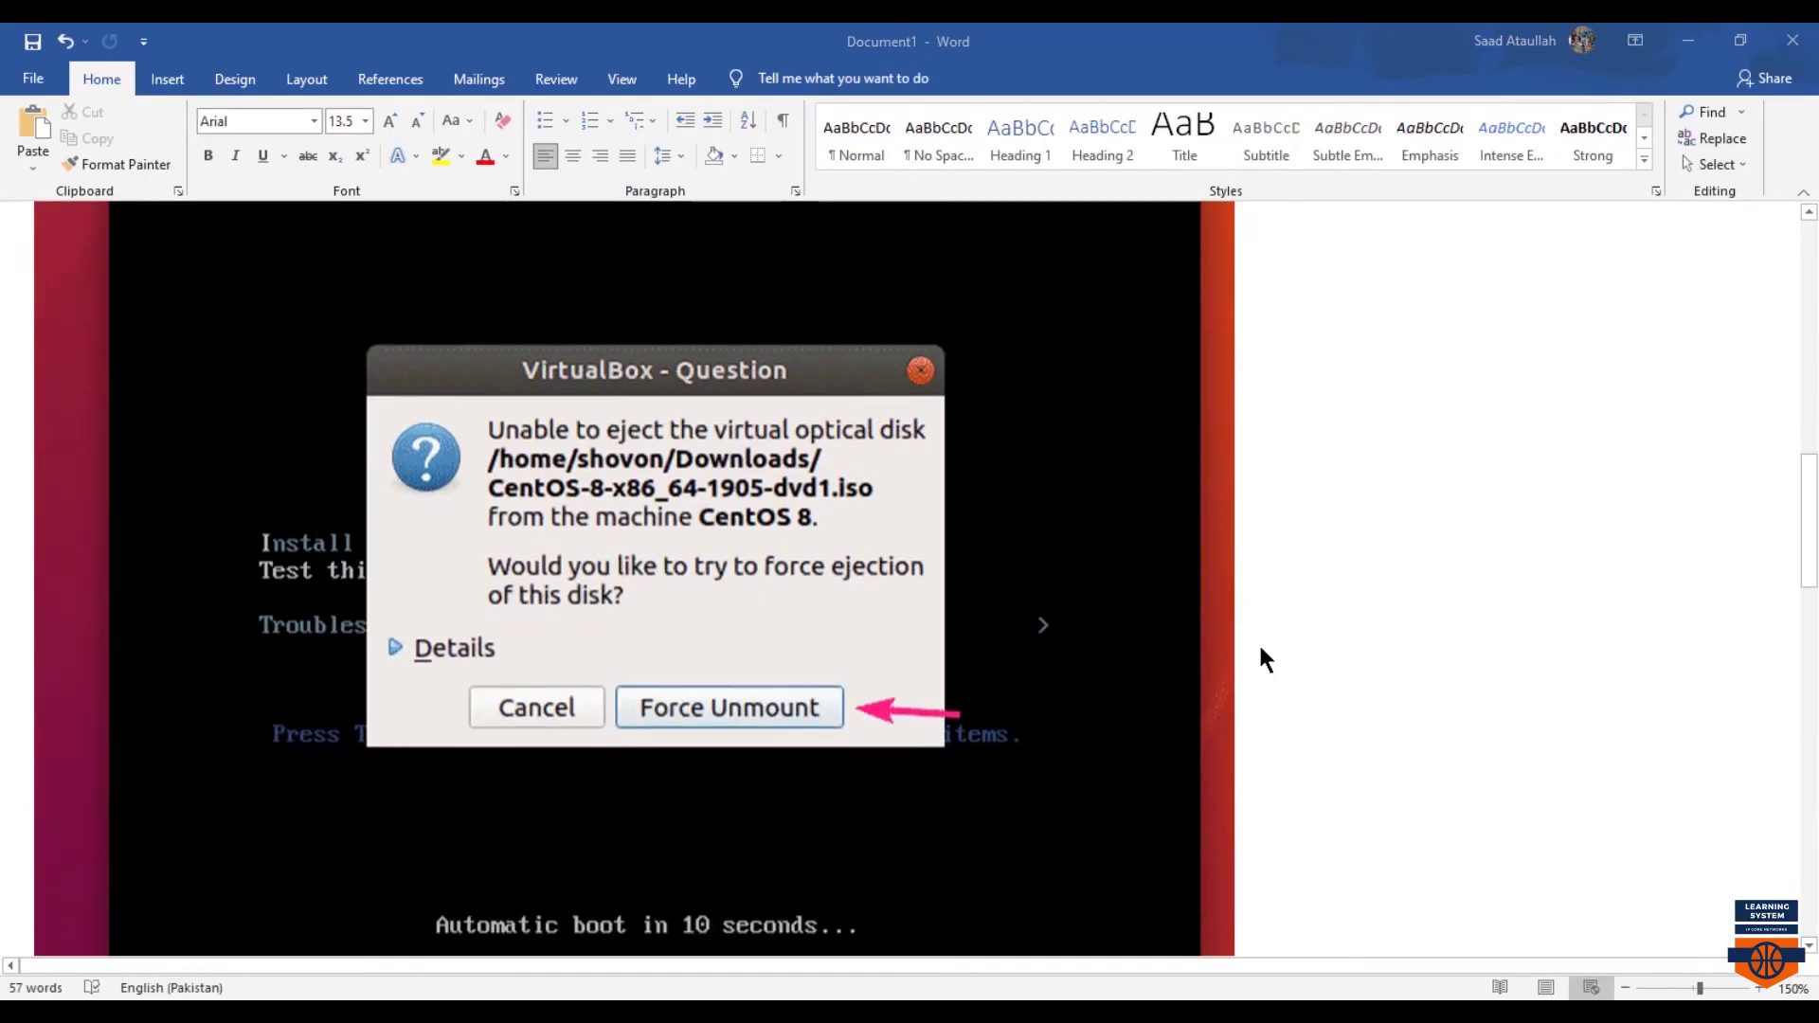
scroll(1474, 332, down, 4)
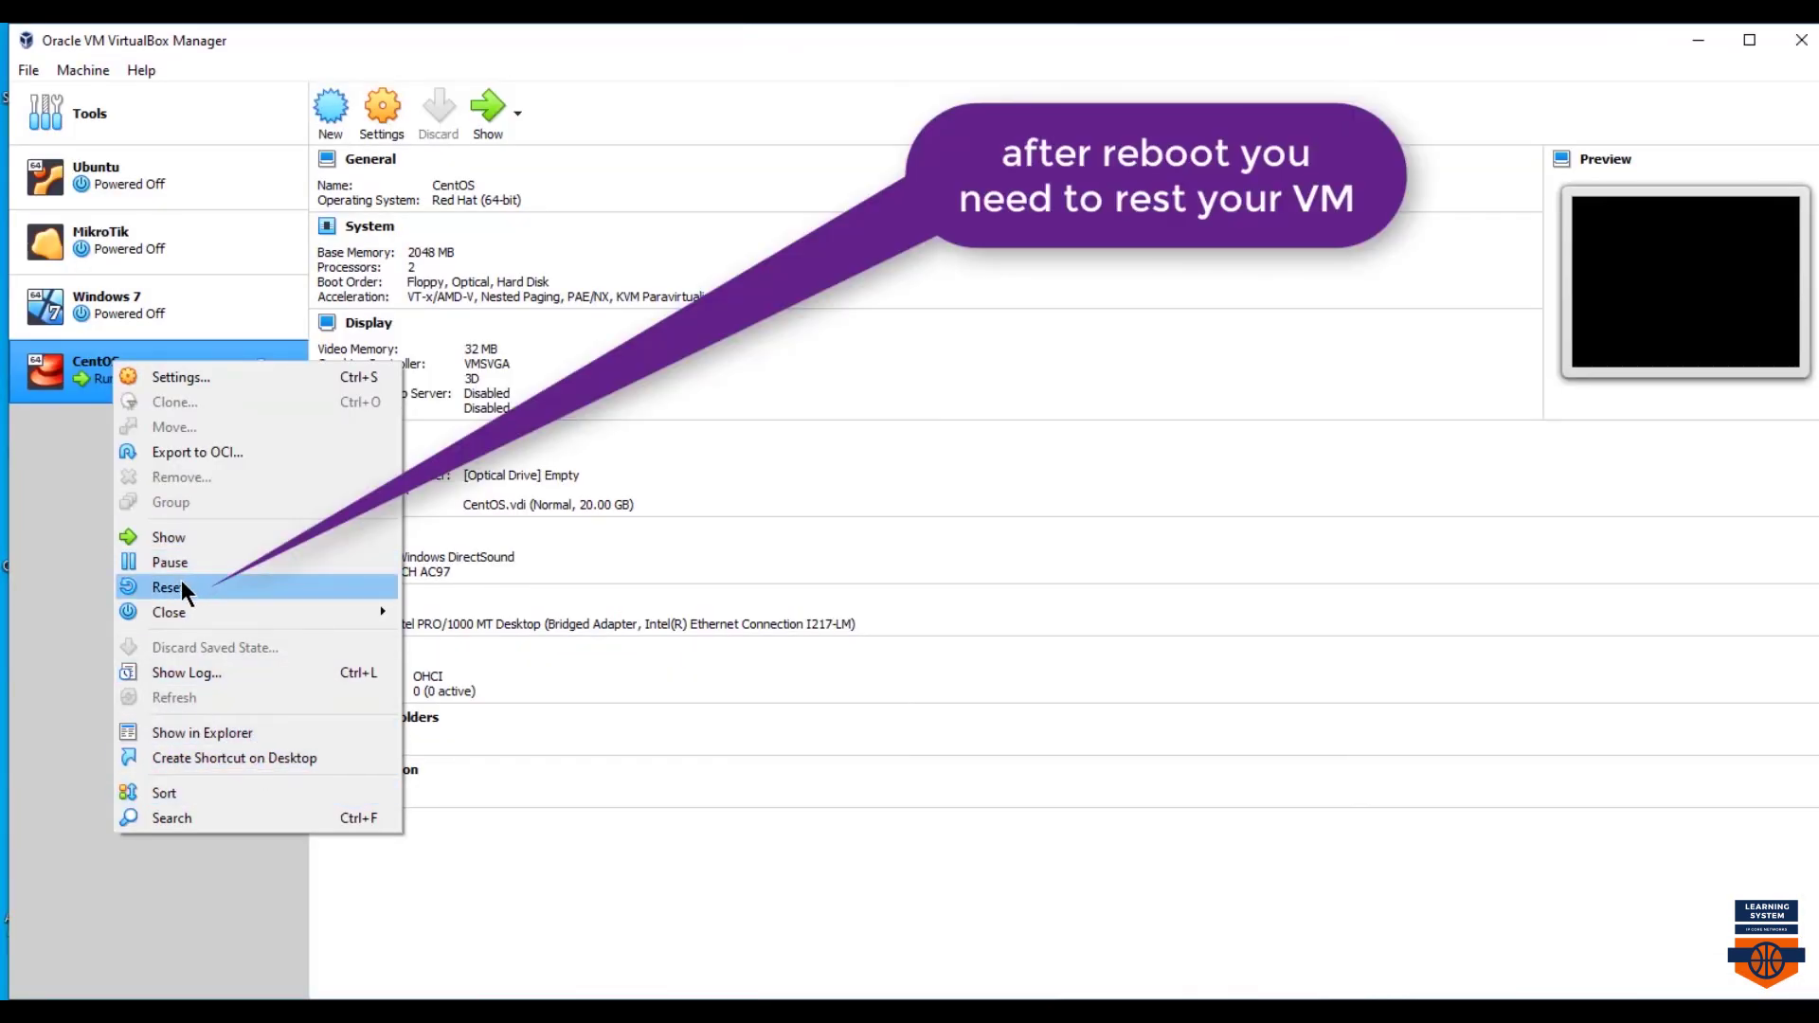
click(179, 584)
- Confirm the reset and boot the default CentOS Linux entry with the VM window enlarged
click(872, 607)
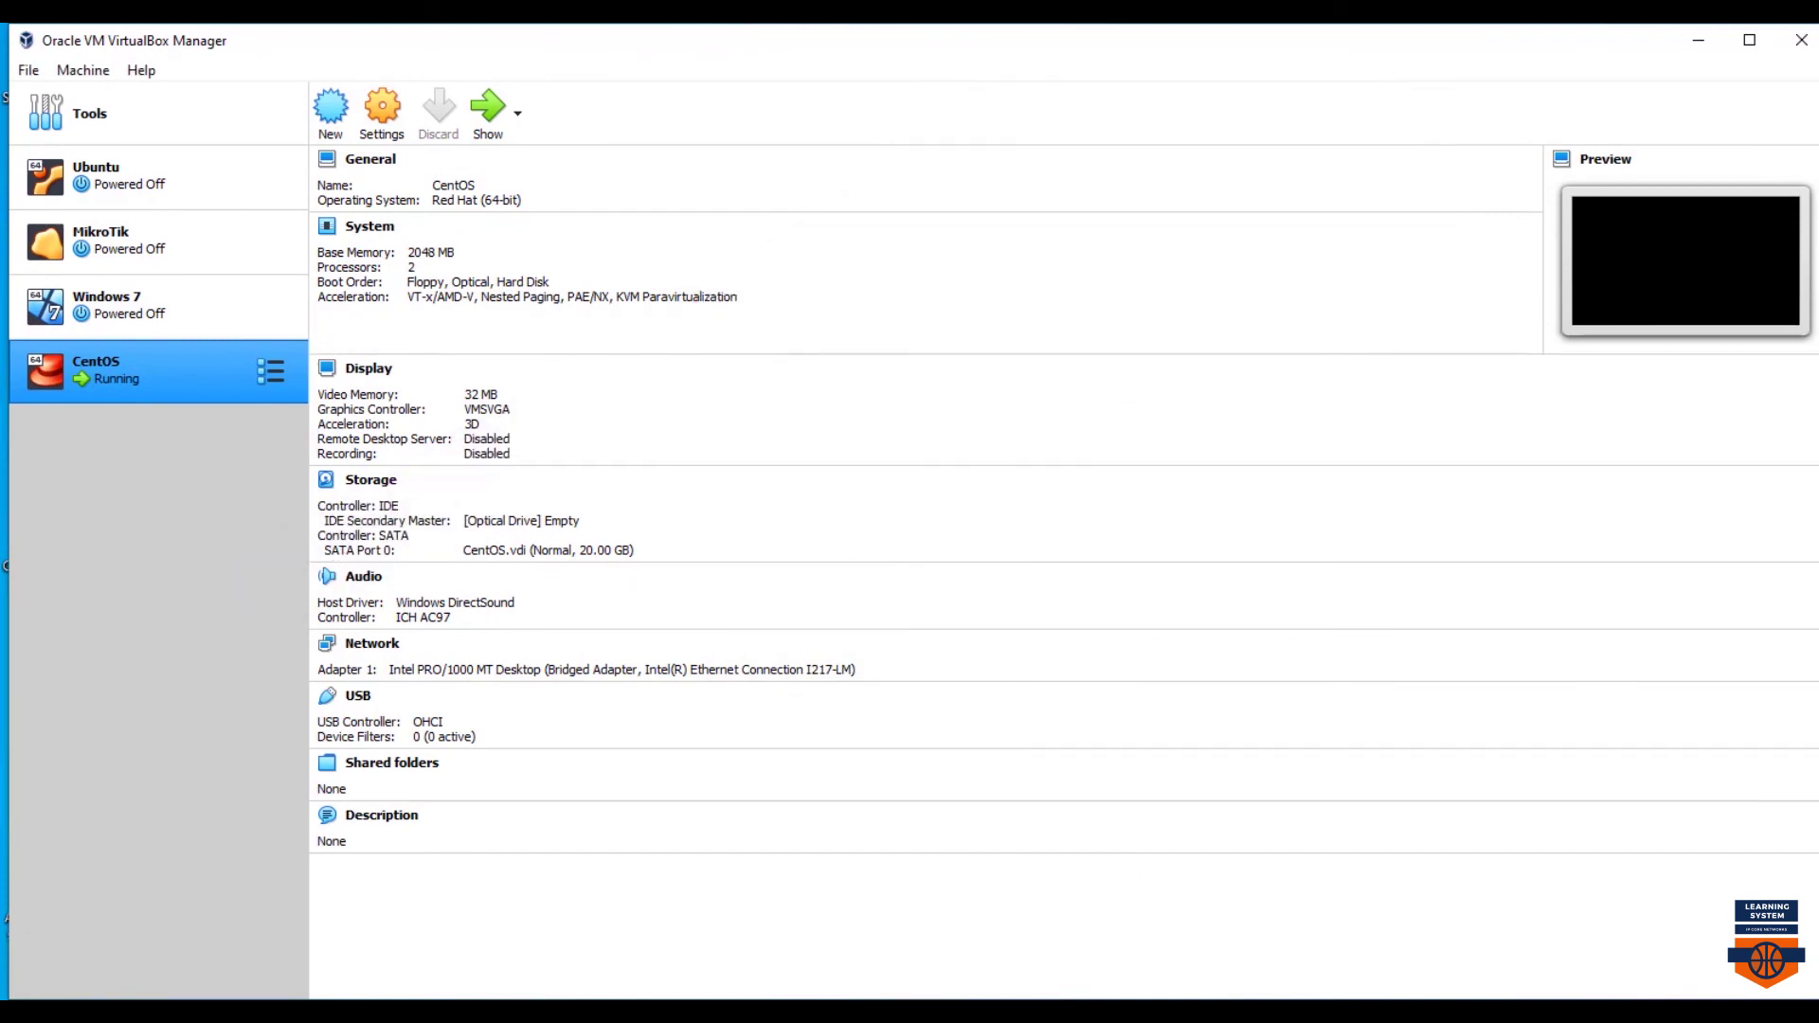
click(1278, 164)
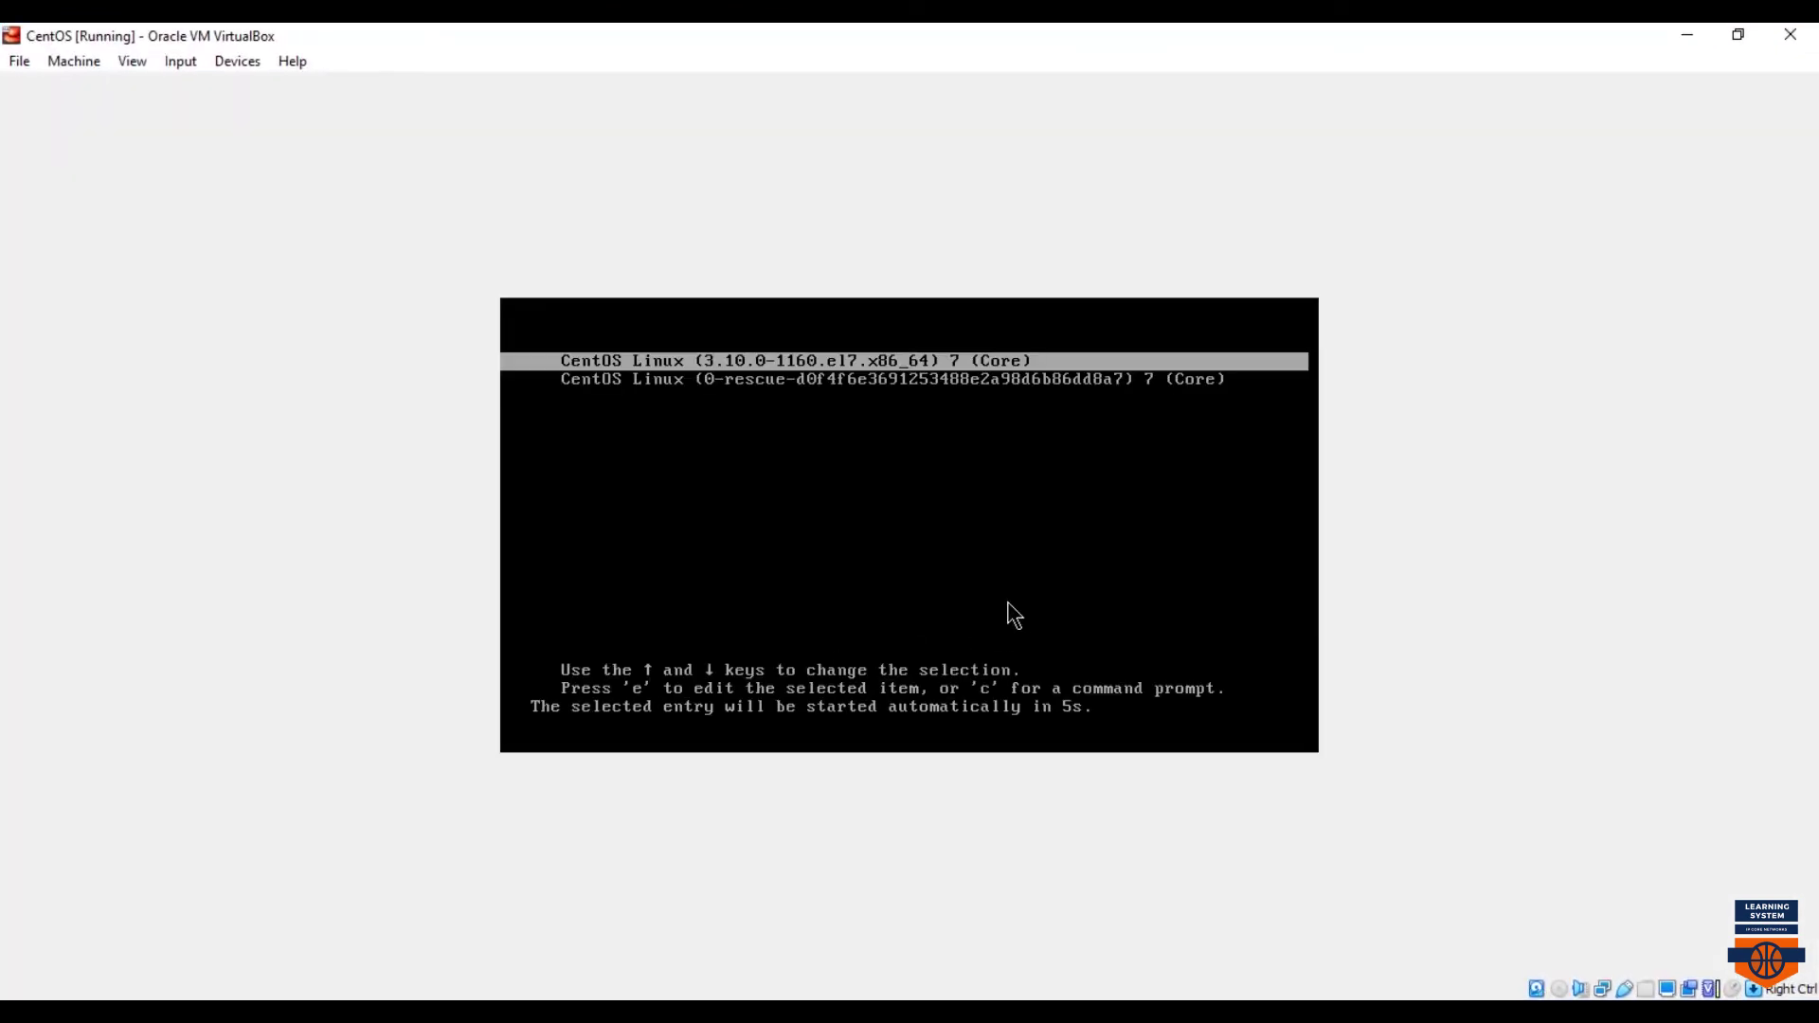
key(Return)
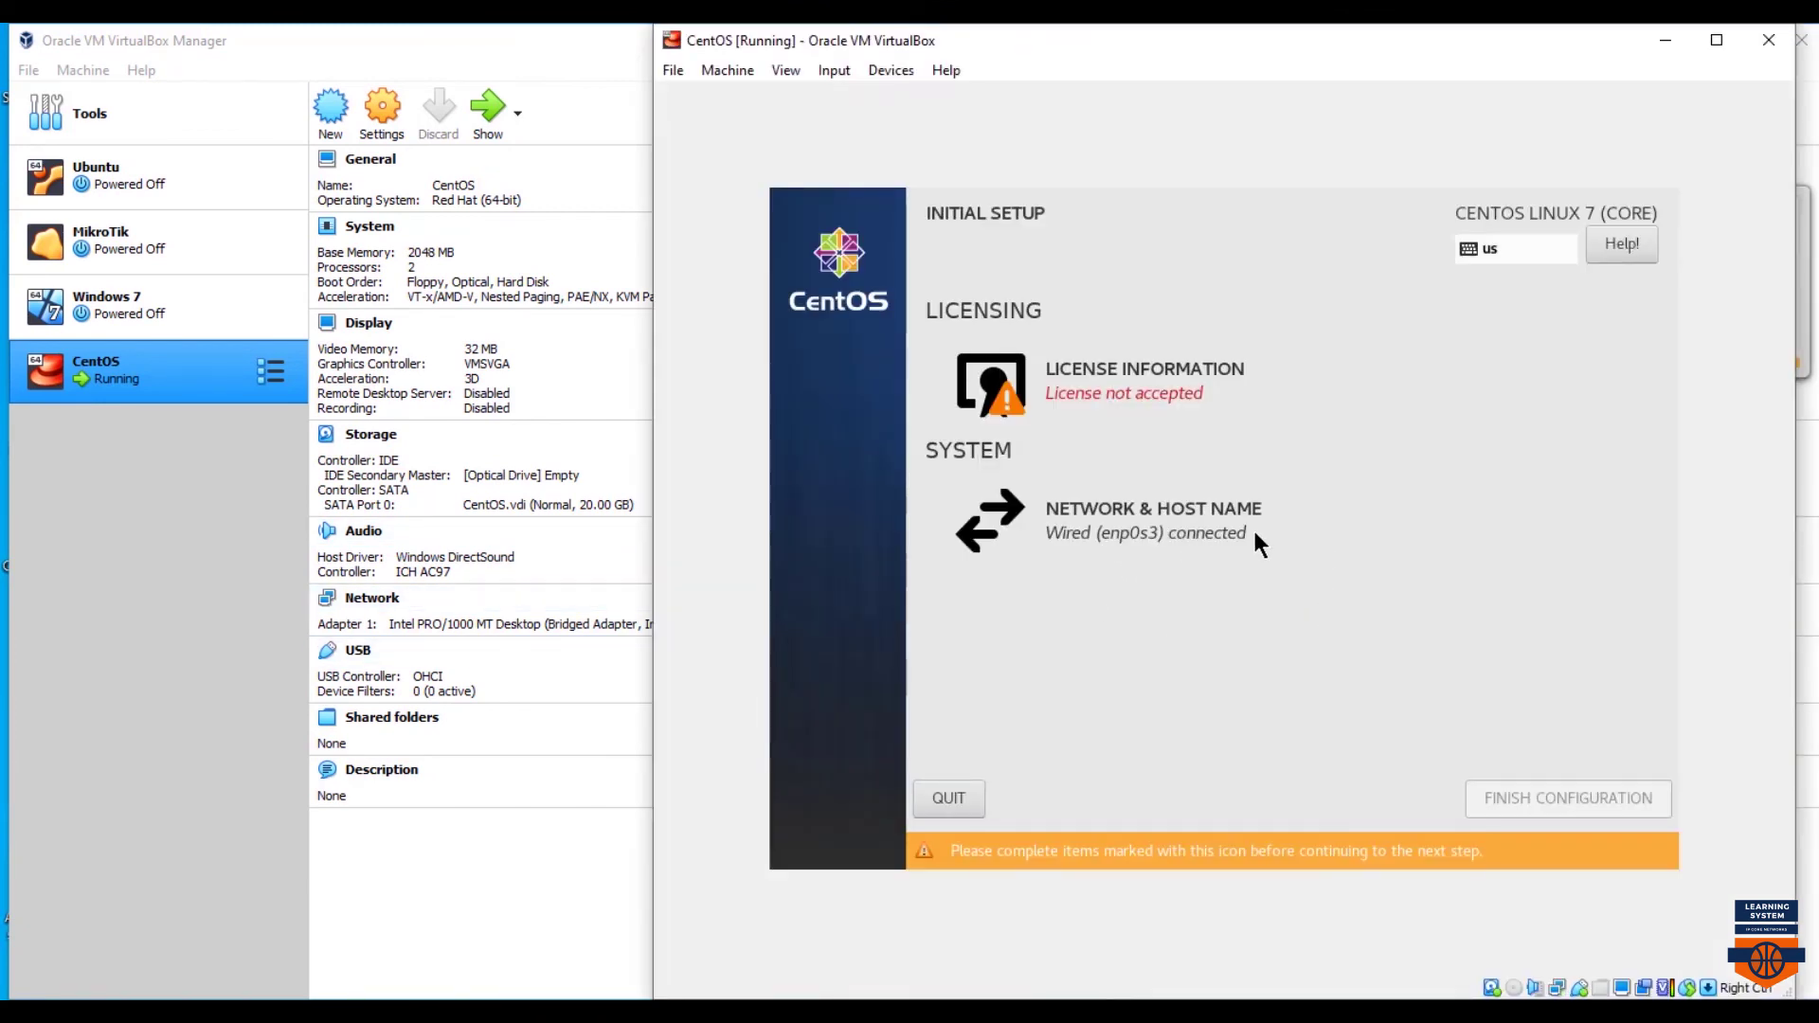
click(1112, 530)
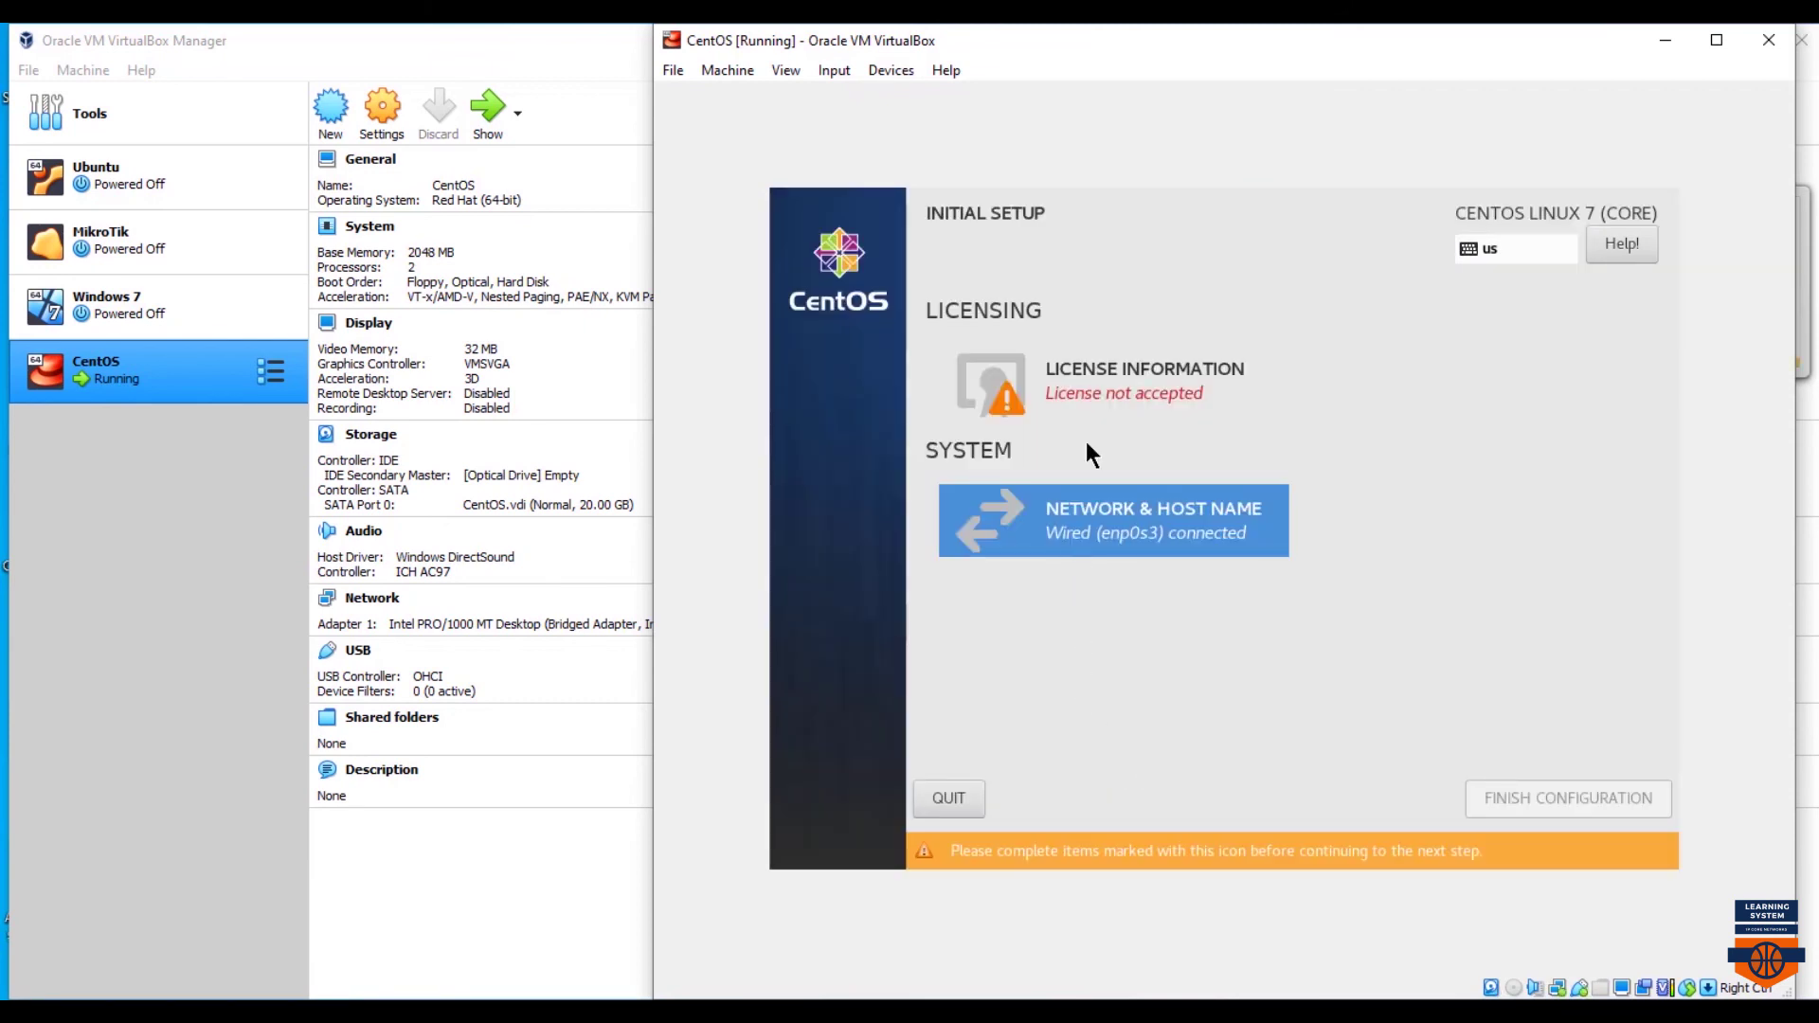
- Accept the CentOS license, finish initial configuration, and enter the password at the login screen
click(1094, 411)
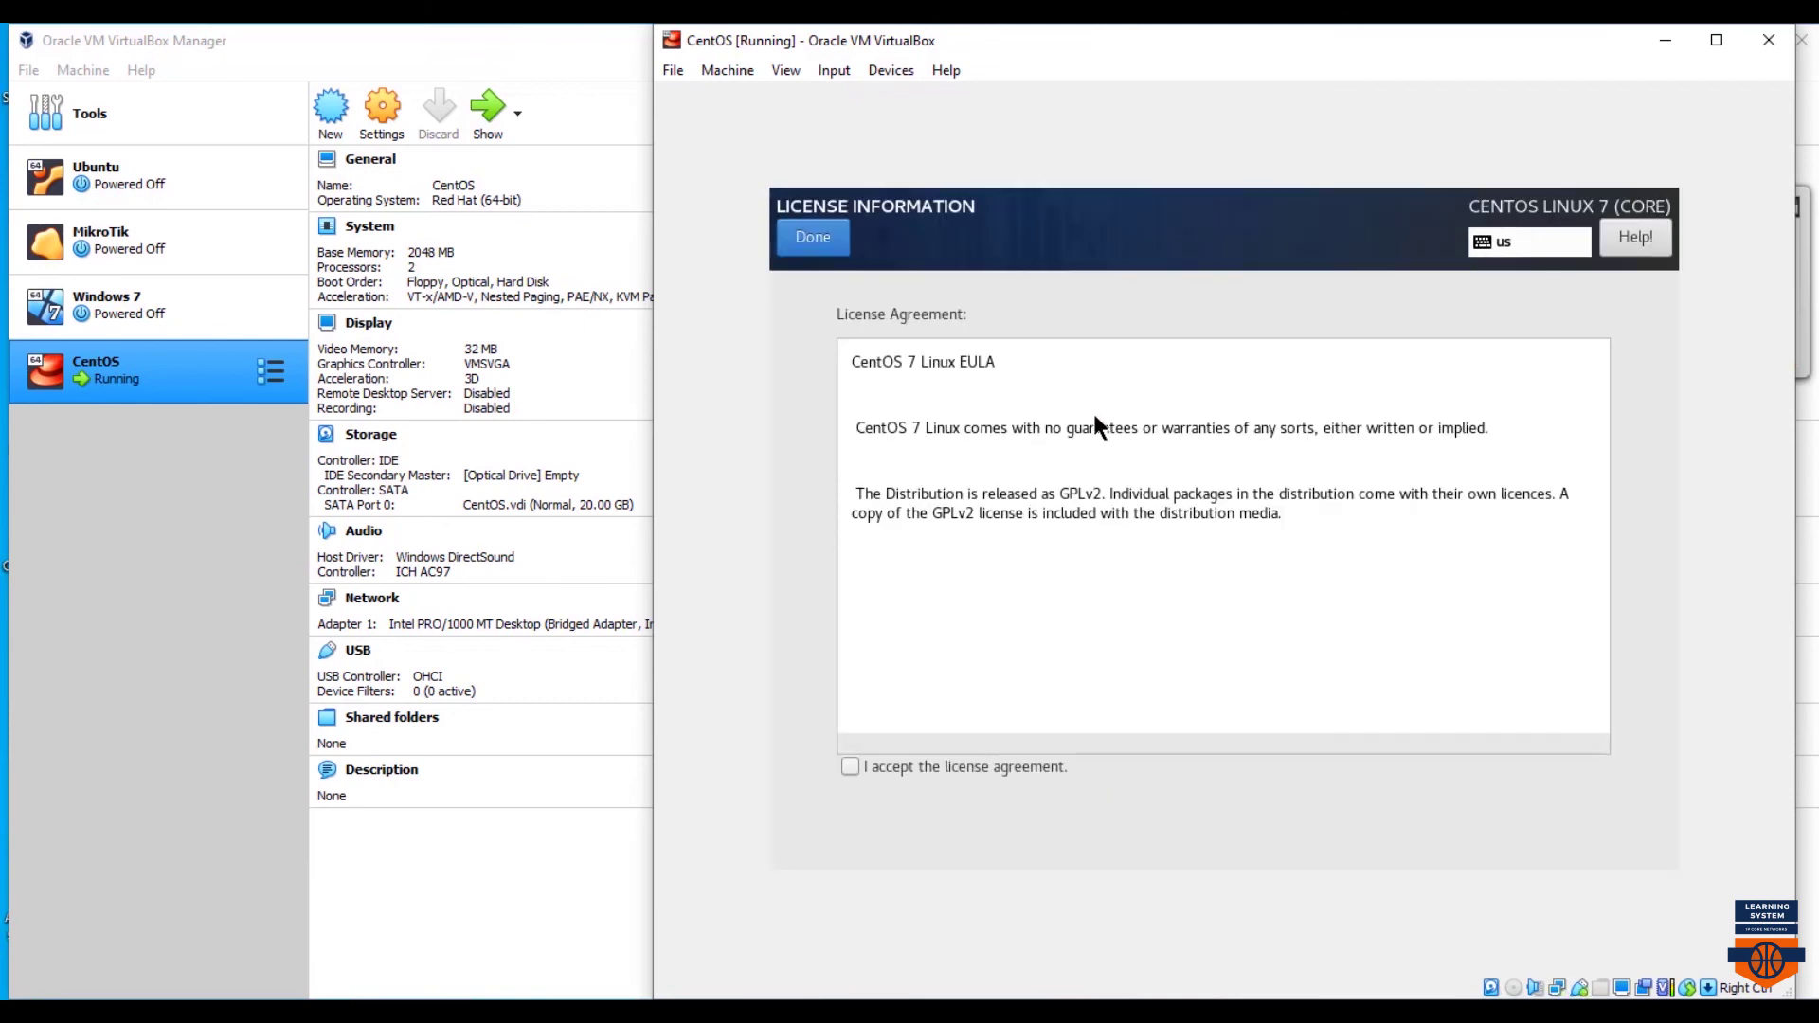
click(870, 770)
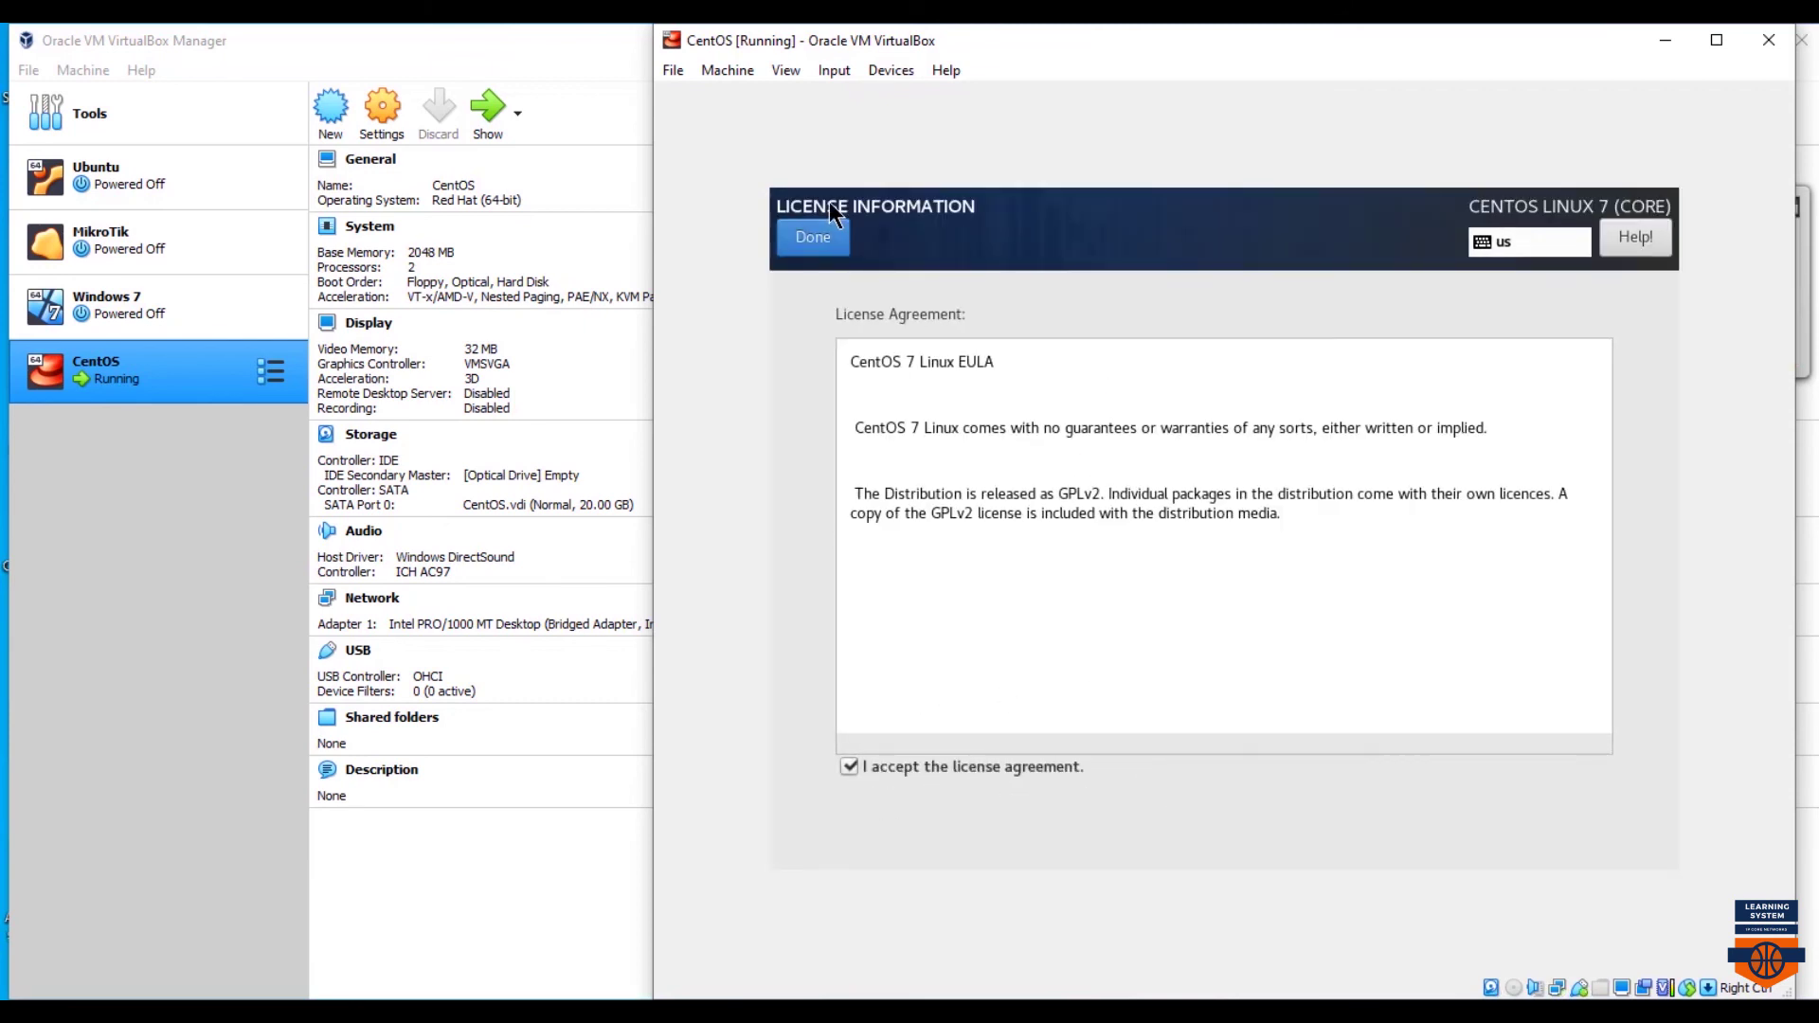
click(813, 238)
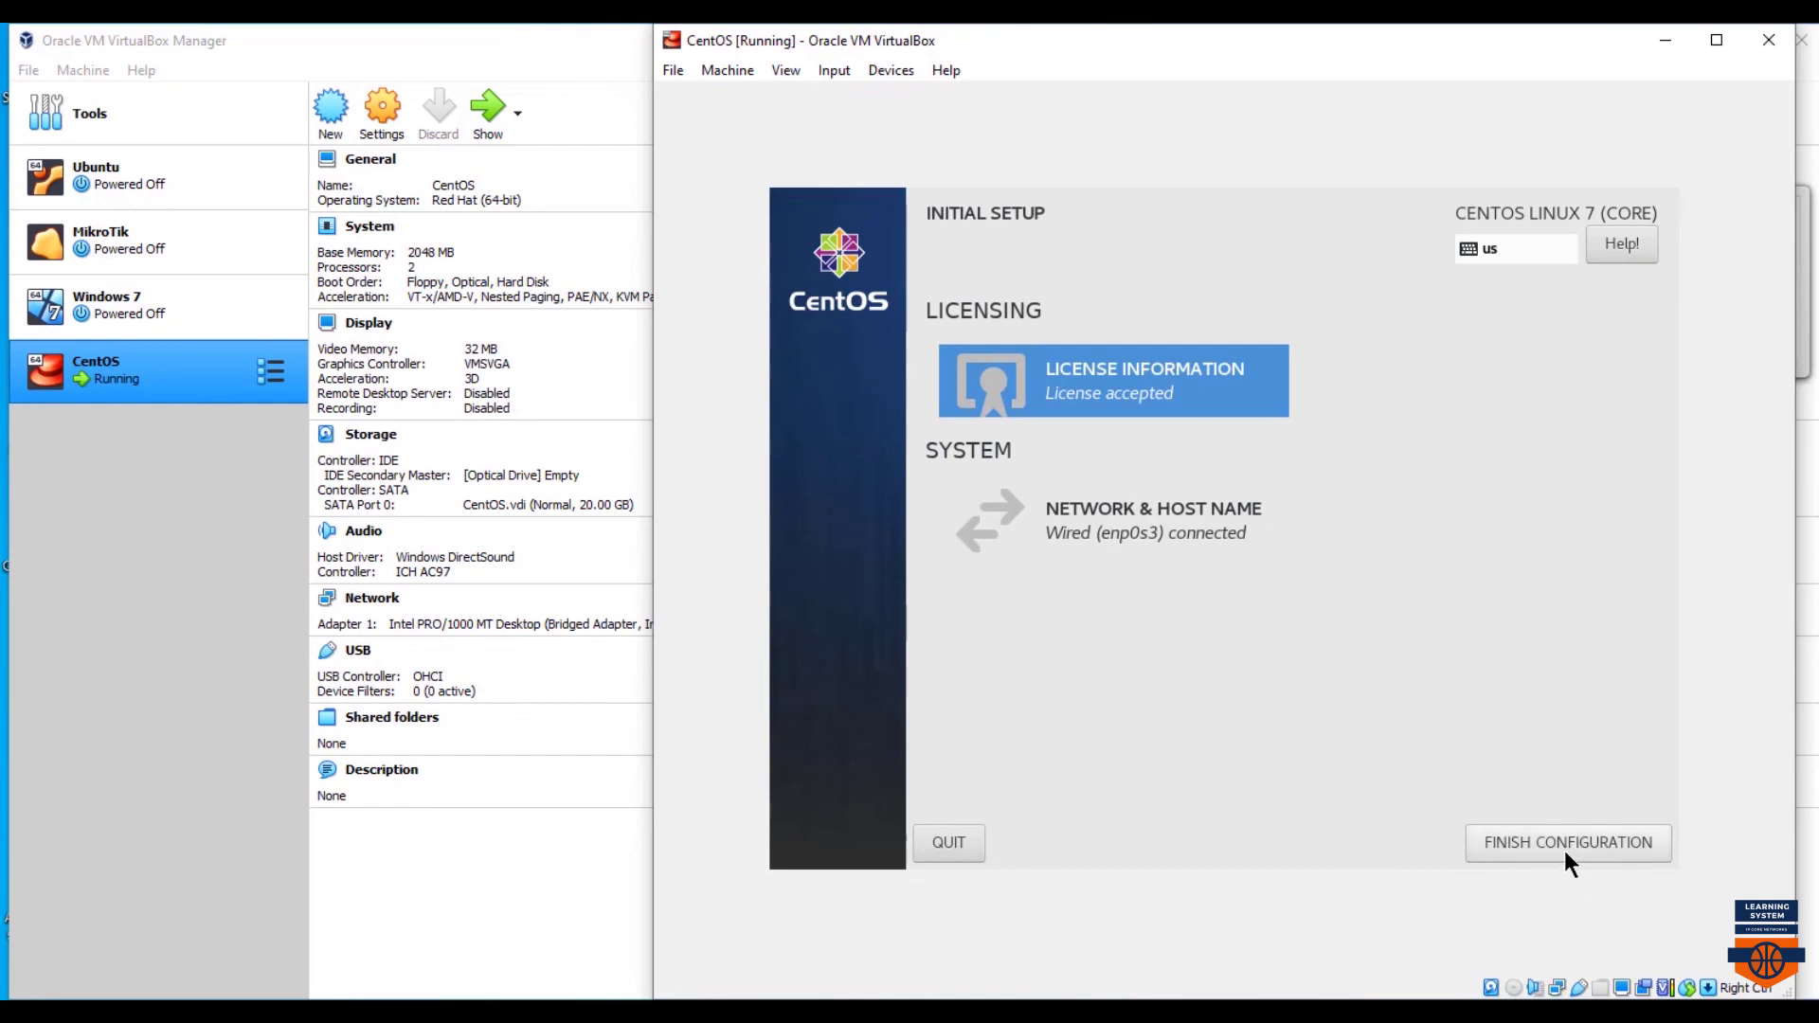
click(1516, 846)
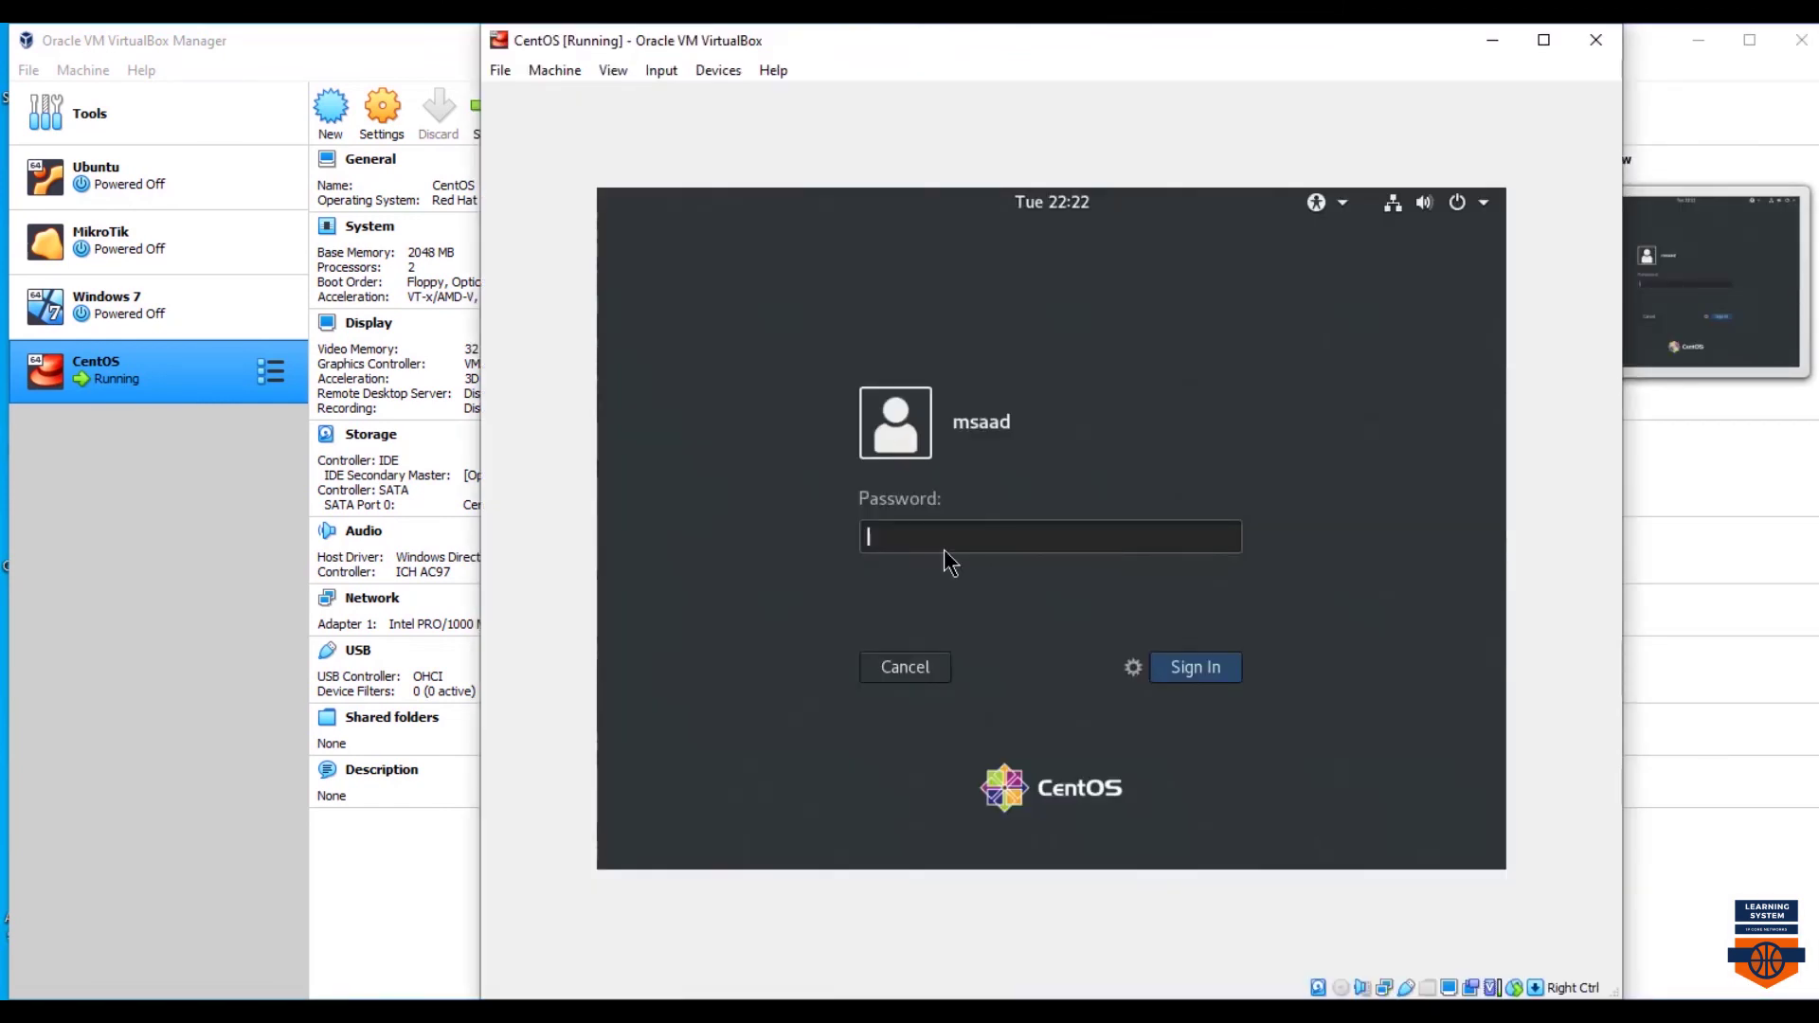
text(•••••)
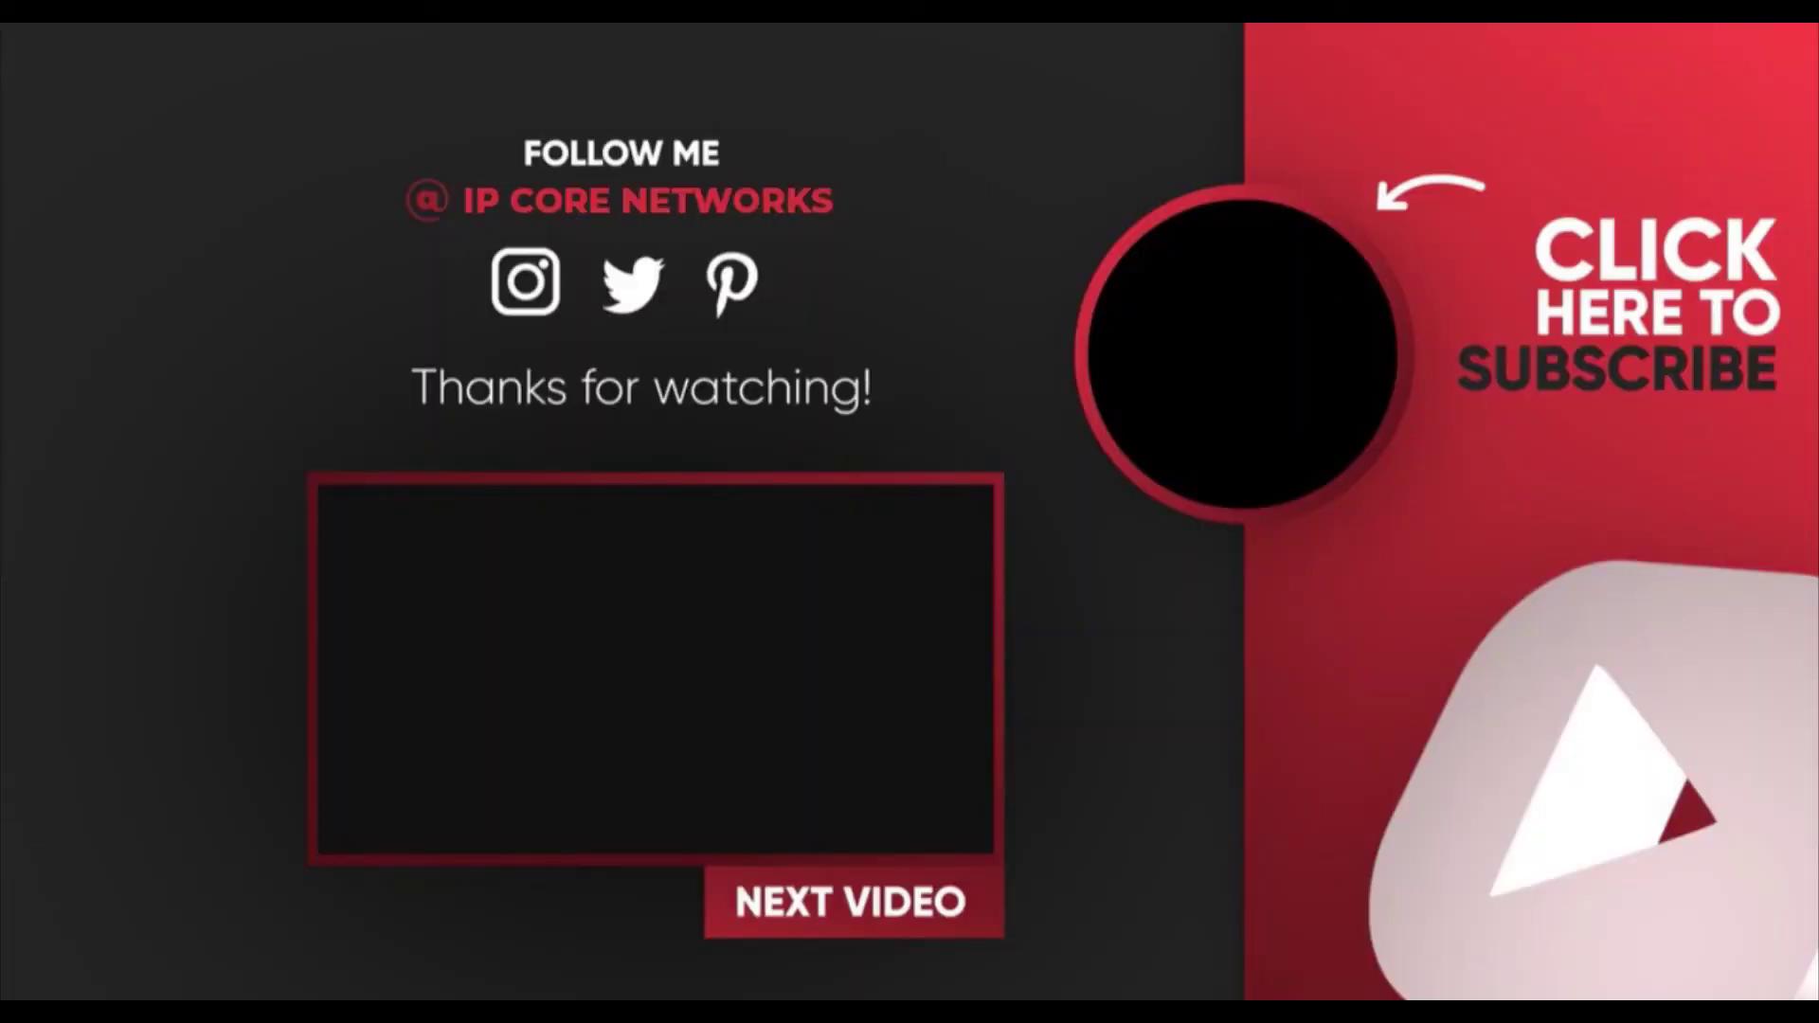